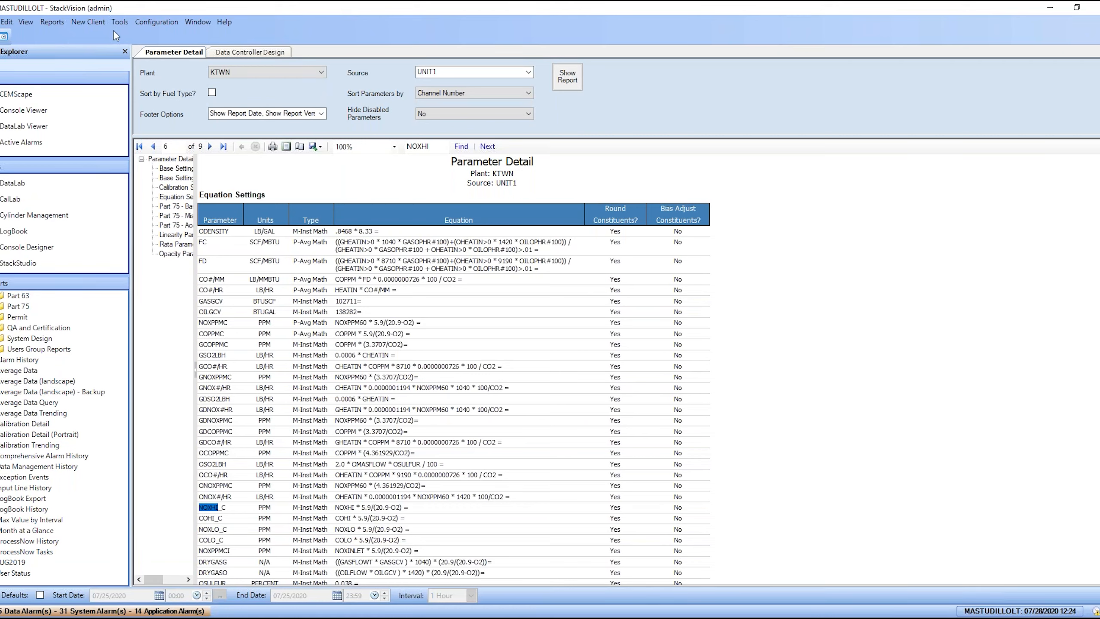
- Open another Parameter Detail report from the system design reports and set its source to UNIT1
left_click(60, 22)
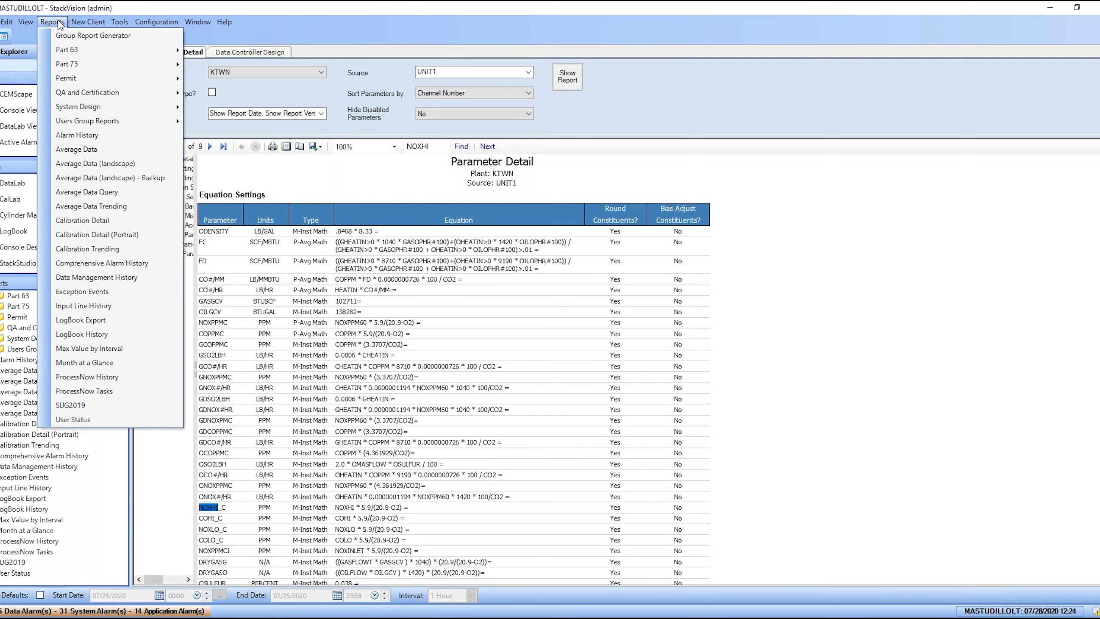
mouse_move(85, 114)
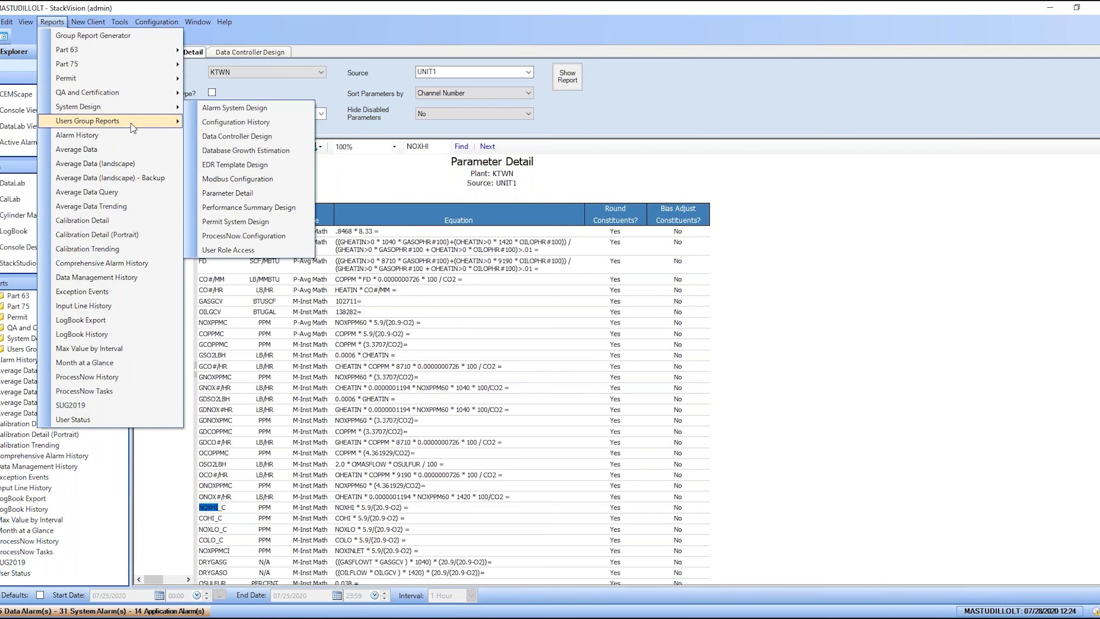
left_click(247, 193)
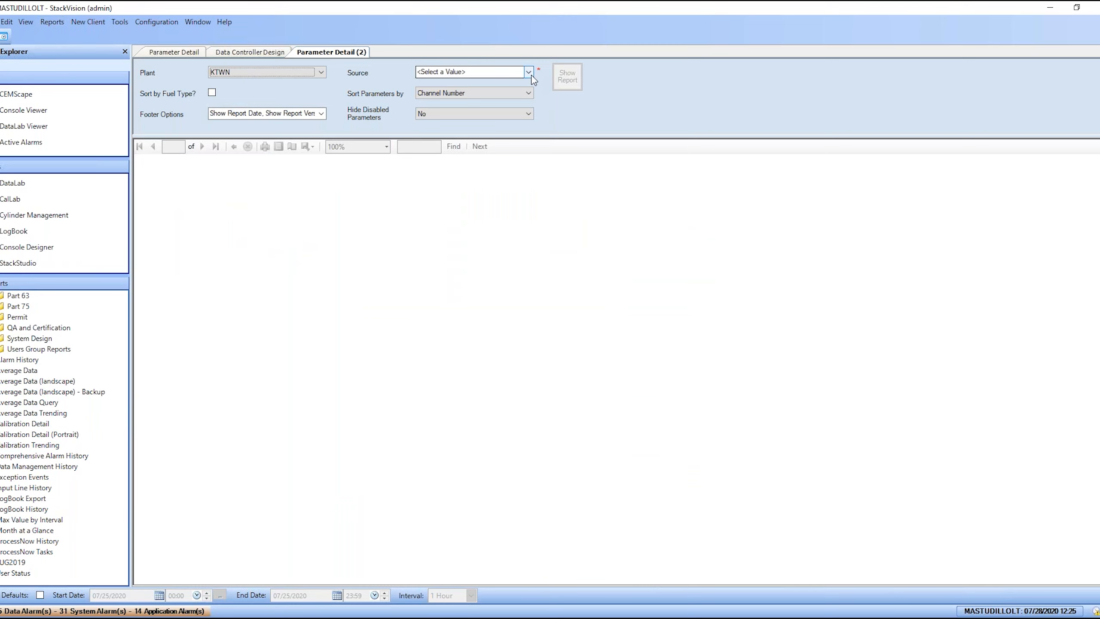
left_click(530, 72)
left_click(421, 96)
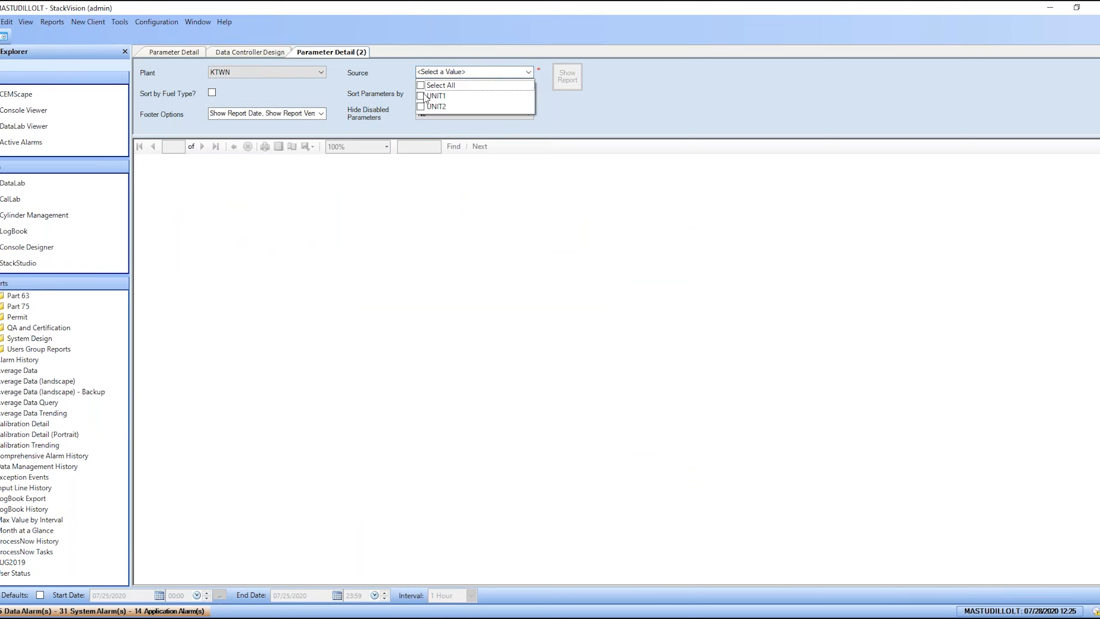
left_click(617, 122)
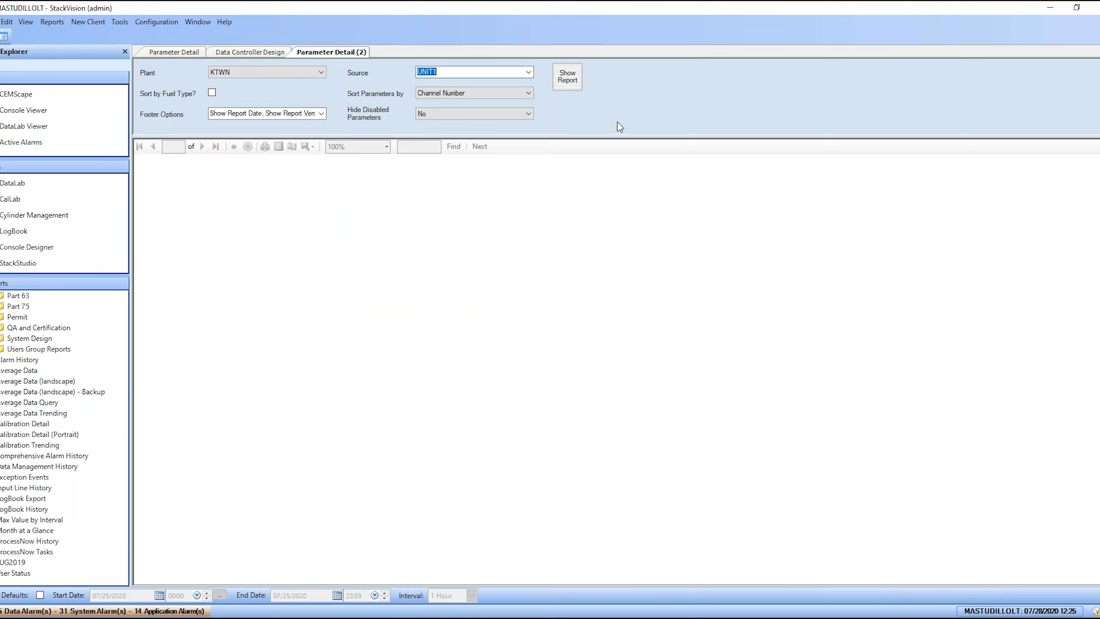
- Show the calibration settings in the existing UNIT1 Parameter Detail report, with the outline widened and the zoom set to 150%
left_click(189, 54)
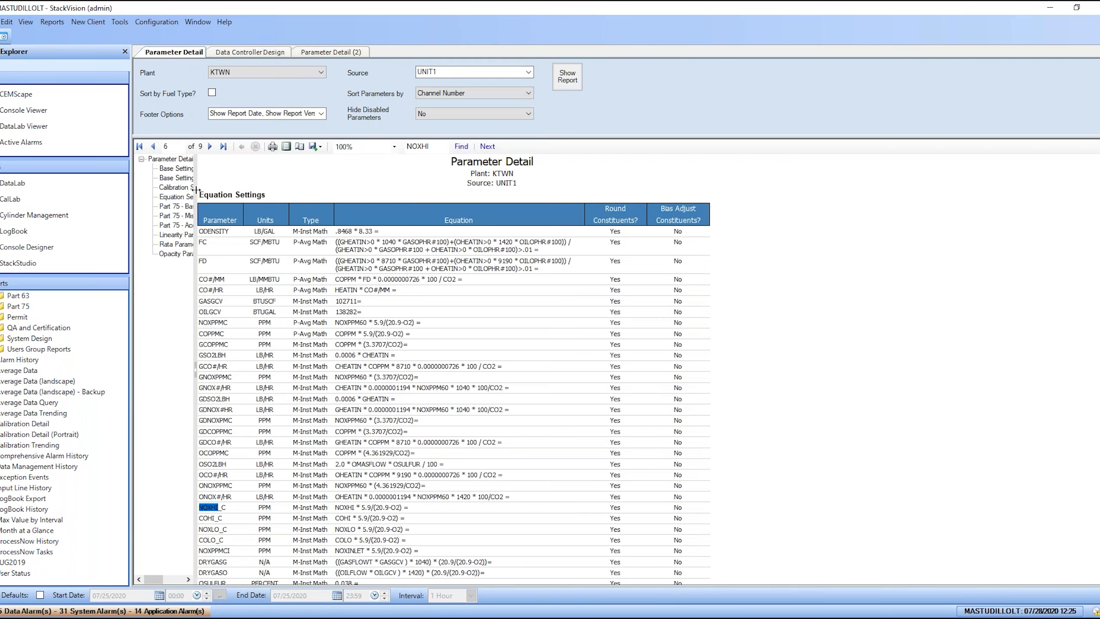
left_click_drag(196, 191, 293, 217)
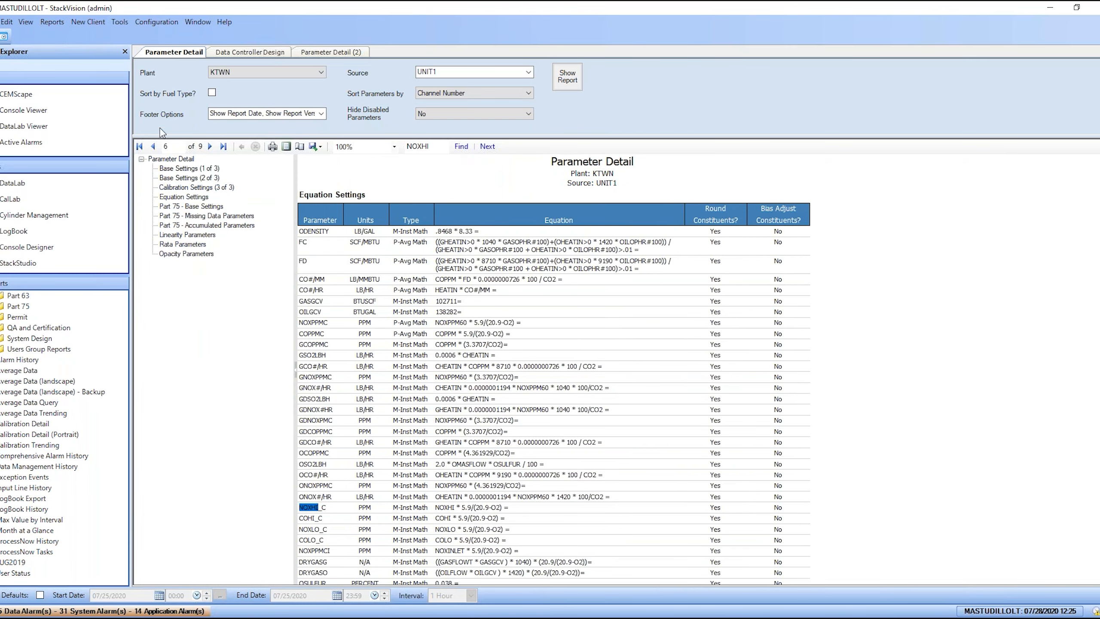
left_click(173, 198)
key("Up")
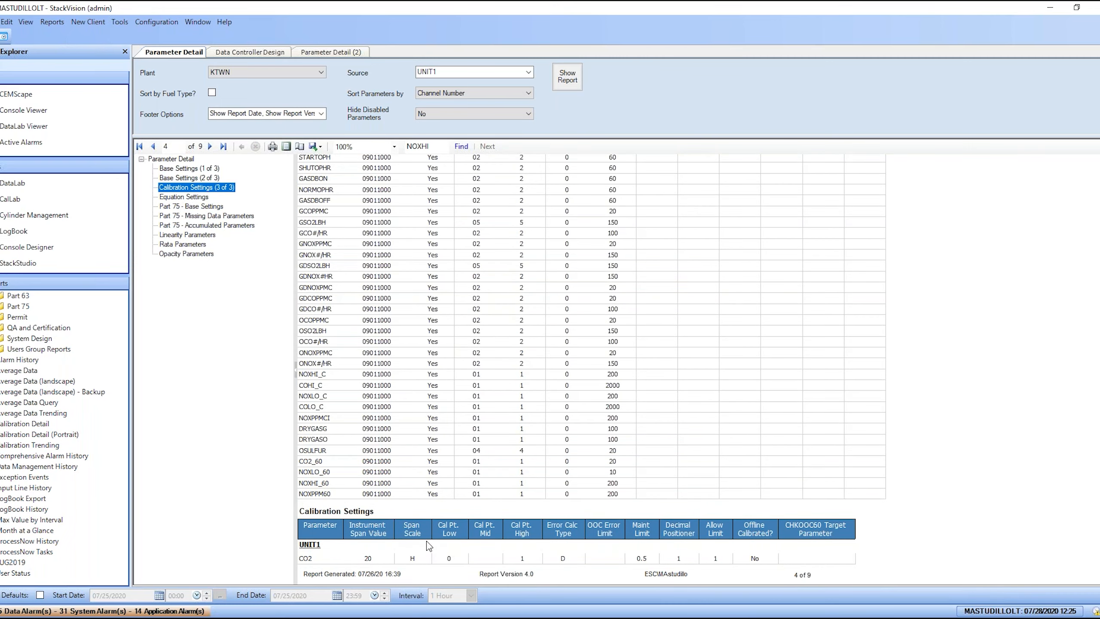
left_click(210, 150)
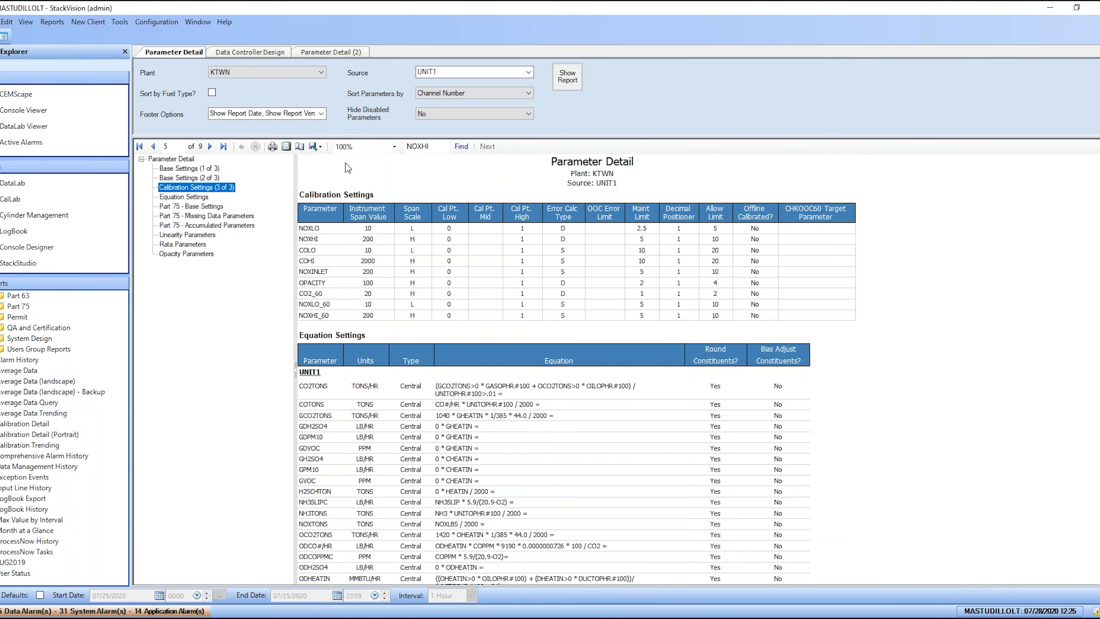
left_click(394, 149)
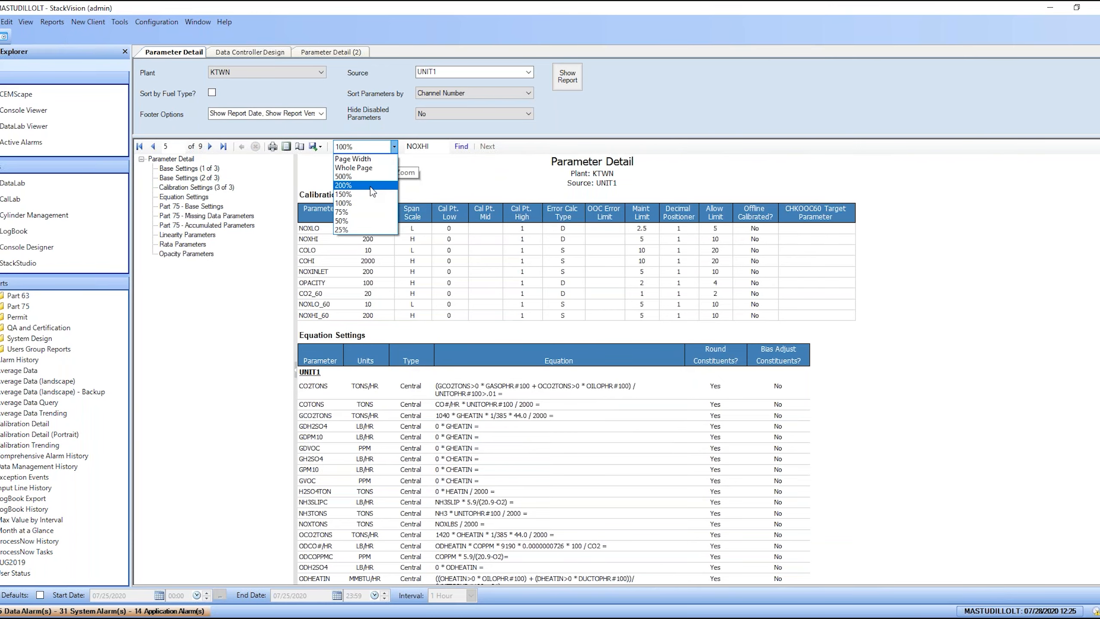
left_click(370, 193)
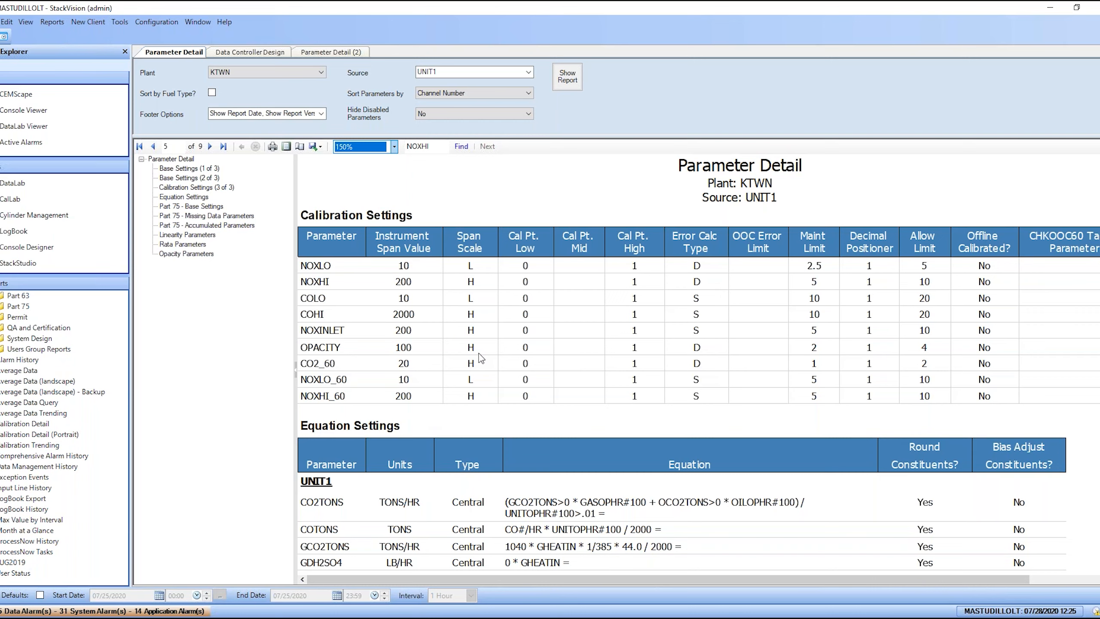
- Show the Calibration Sequences section of the Data Controller Design report for LOG01 at 150% zoom
left_click(278, 53)
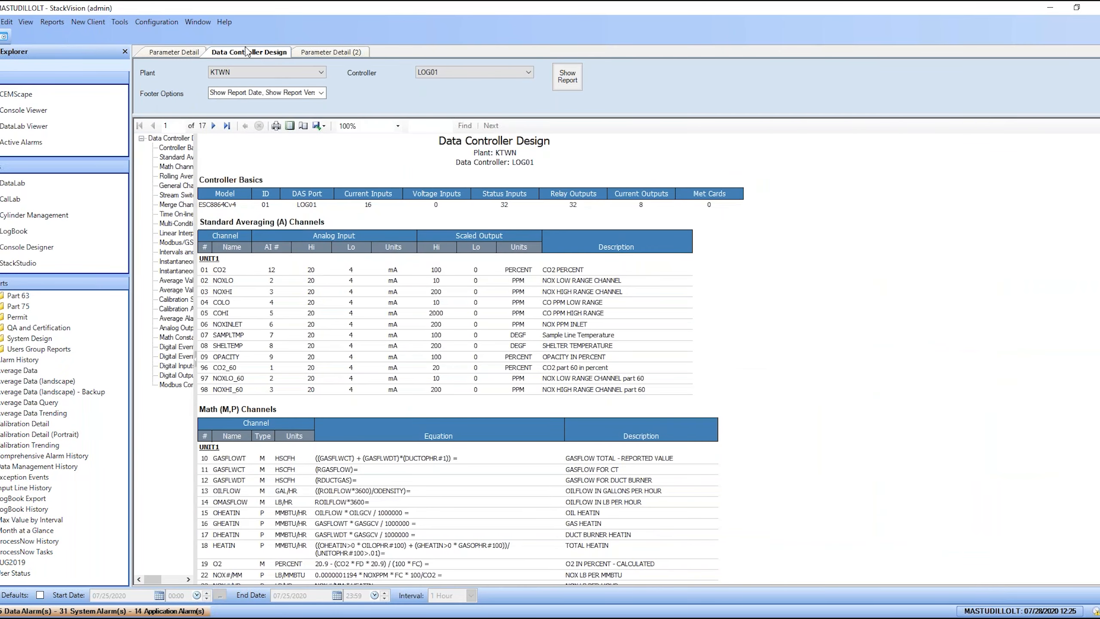
left_click(49, 22)
mouse_move(78, 109)
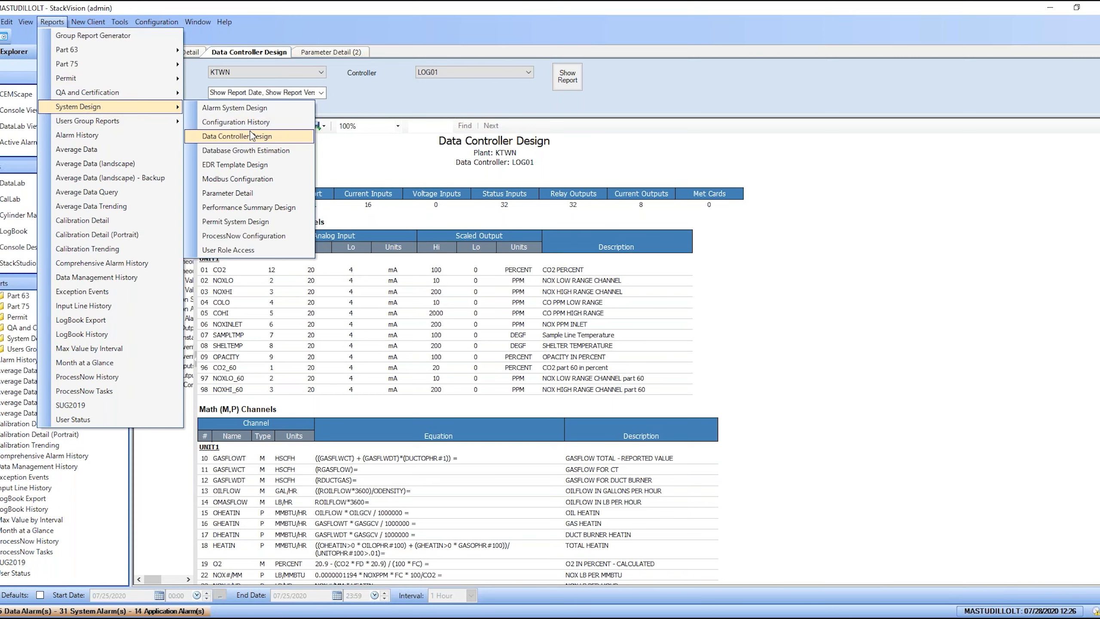
left_click(454, 75)
left_click(448, 91)
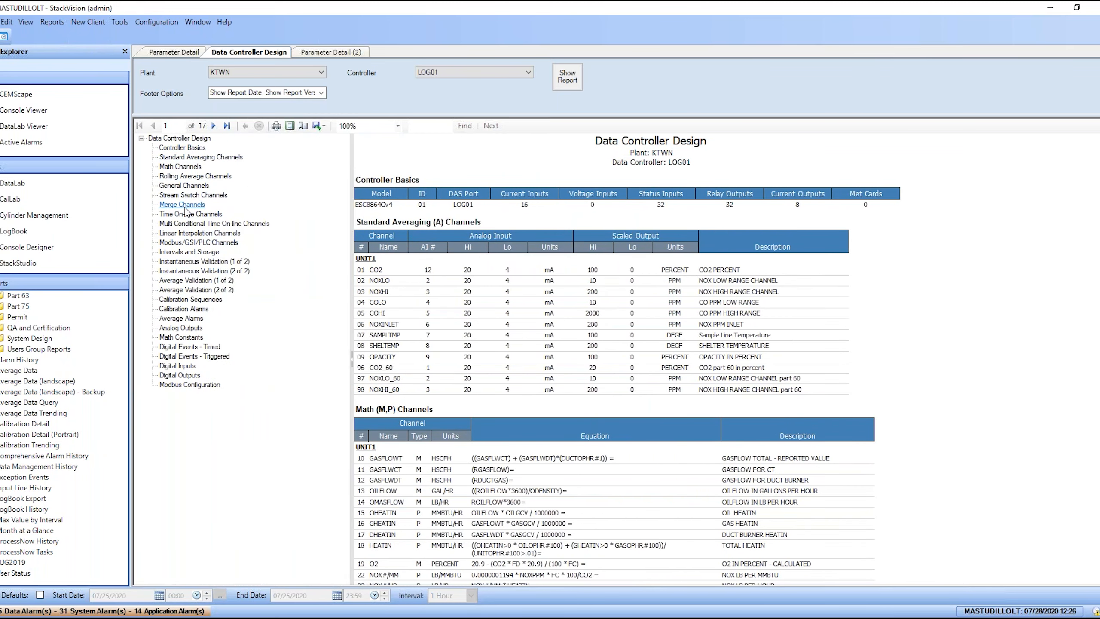
left_click(199, 302)
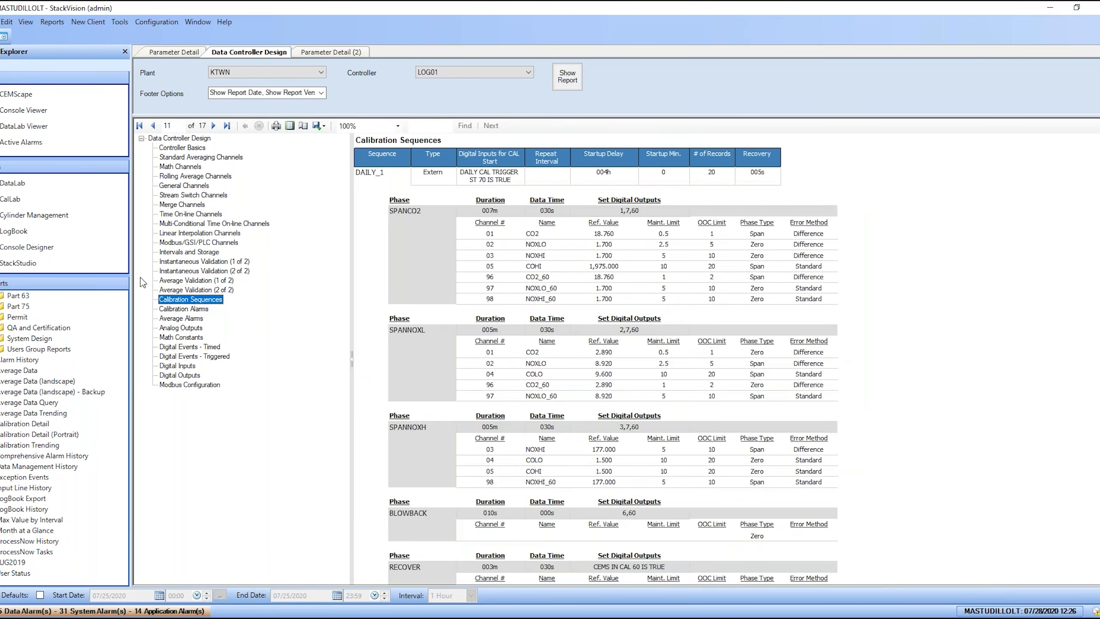
left_click(398, 125)
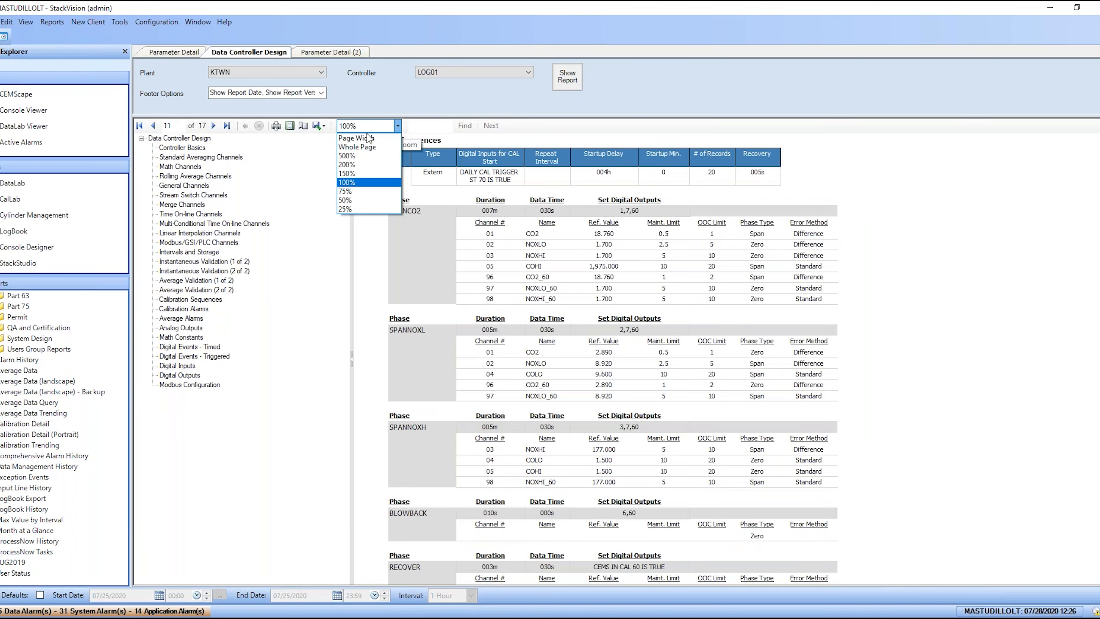
left_click(362, 177)
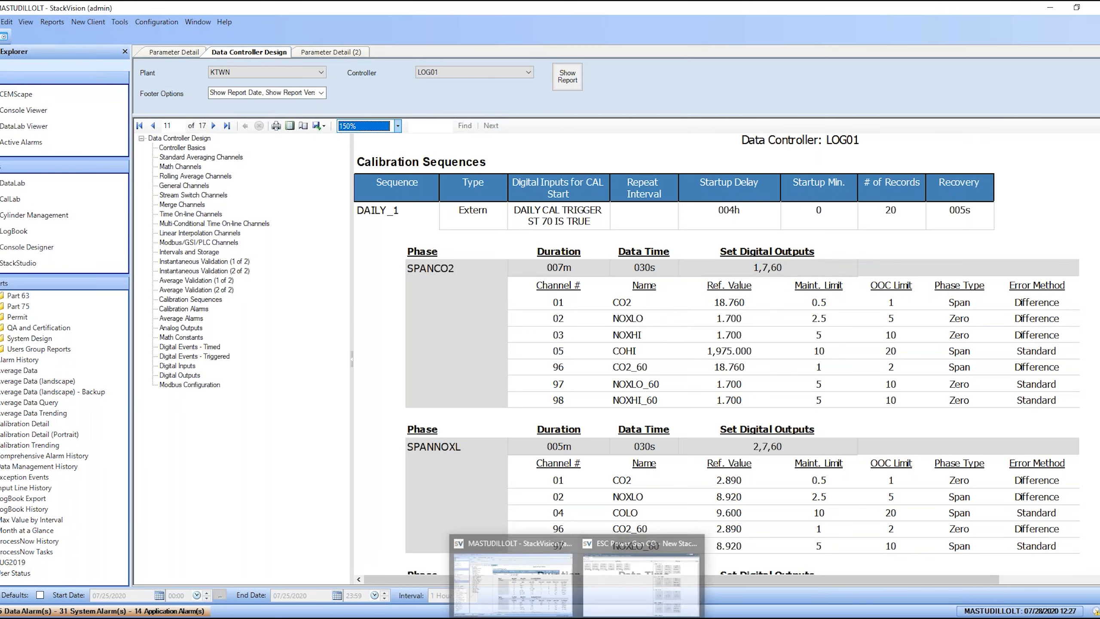
- Switch to the New StackVision Client and examine which cylinders and phases match the SPANNOXL phase and Tester Cylinder1
left_click(604, 598)
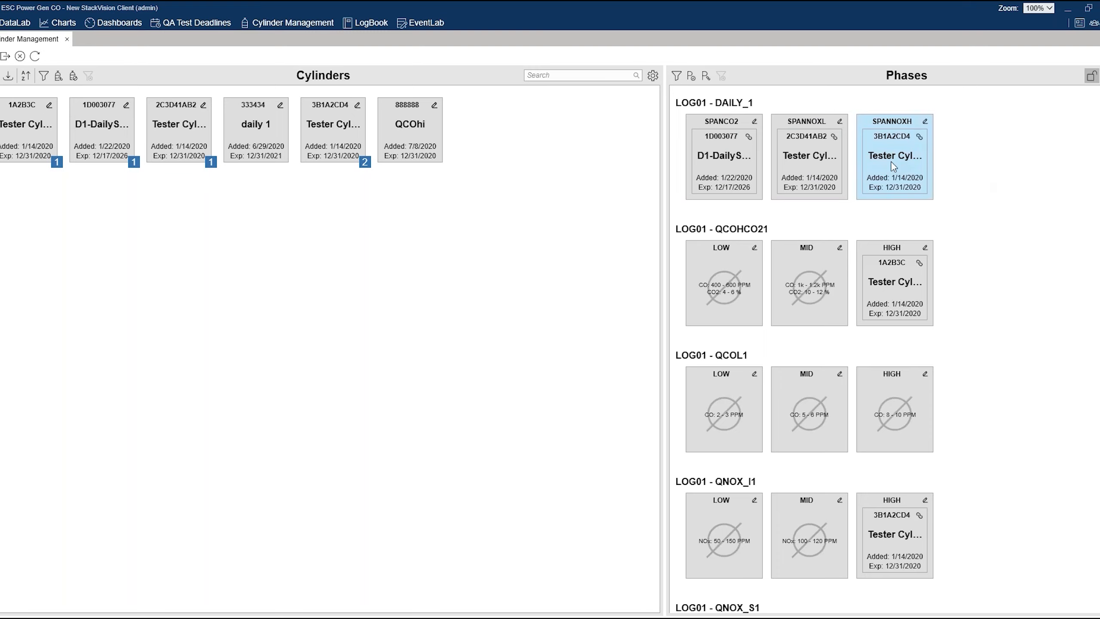
left_click(818, 124)
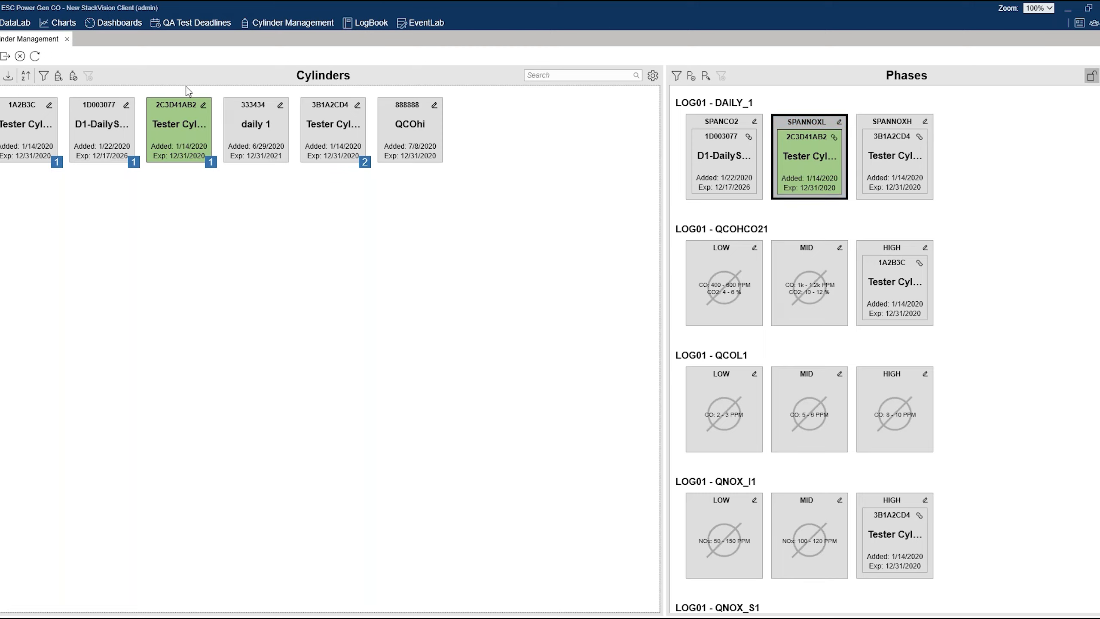
left_click(37, 131)
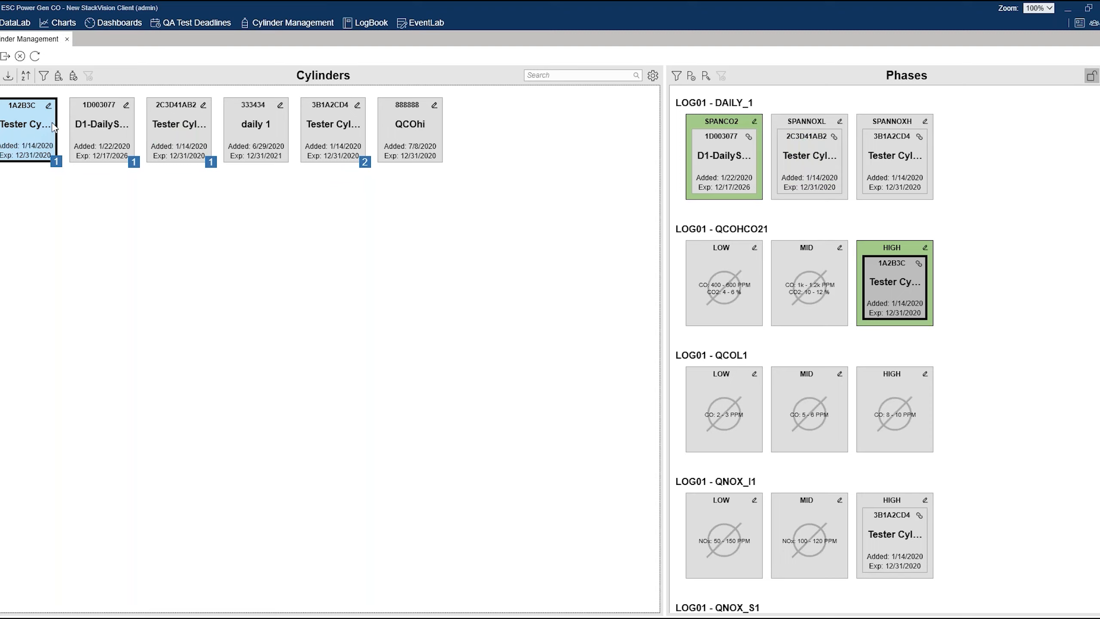
left_click_drag(48, 130, 165, 194)
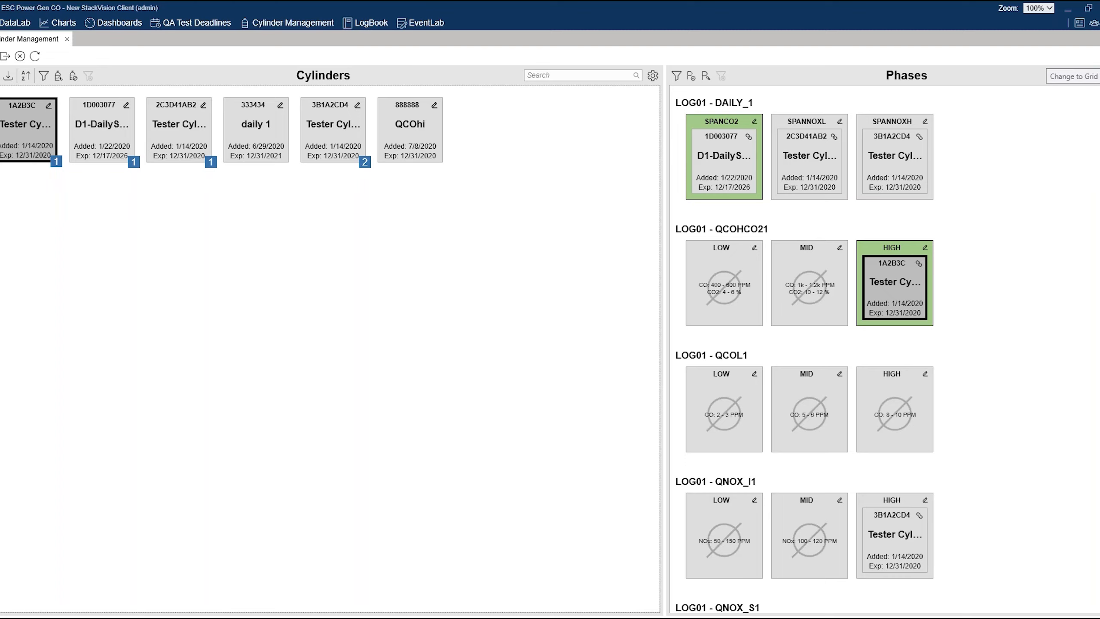
- Change Cylinder Management to grid view, widen the phases area, and expand the DAILY_1 sequence that has a matching phase
left_click(1094, 75)
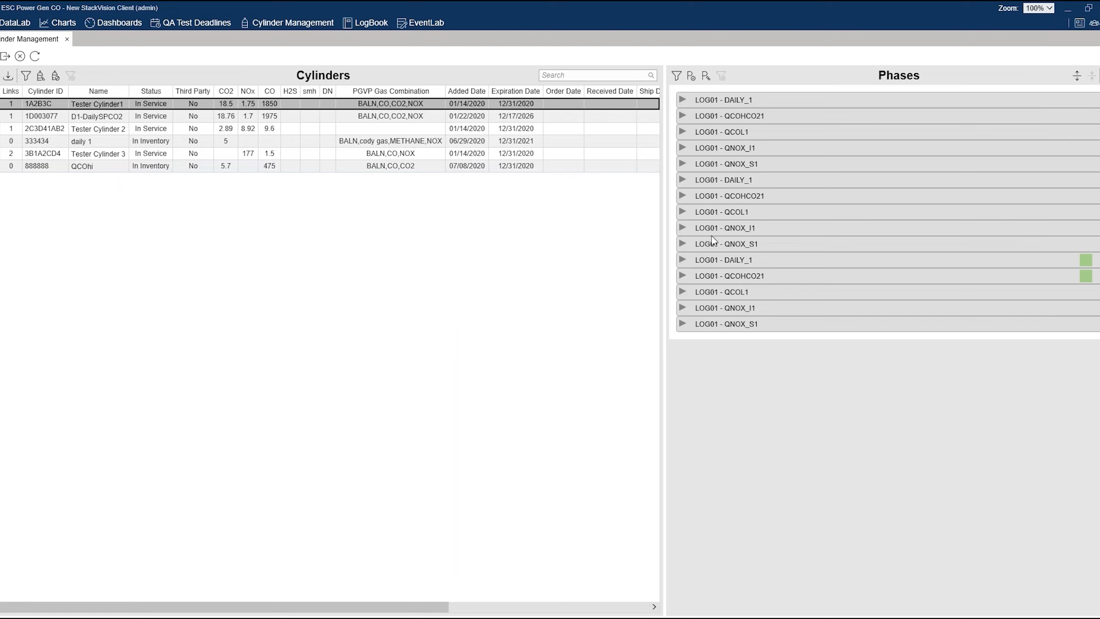
left_click_drag(663, 216, 437, 236)
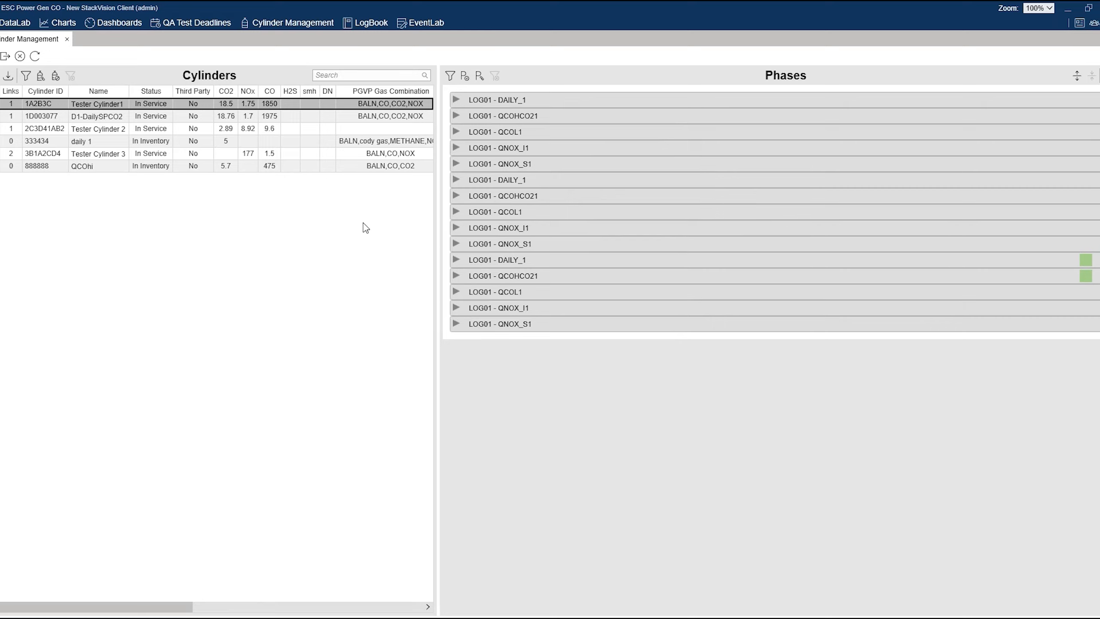
left_click(456, 261)
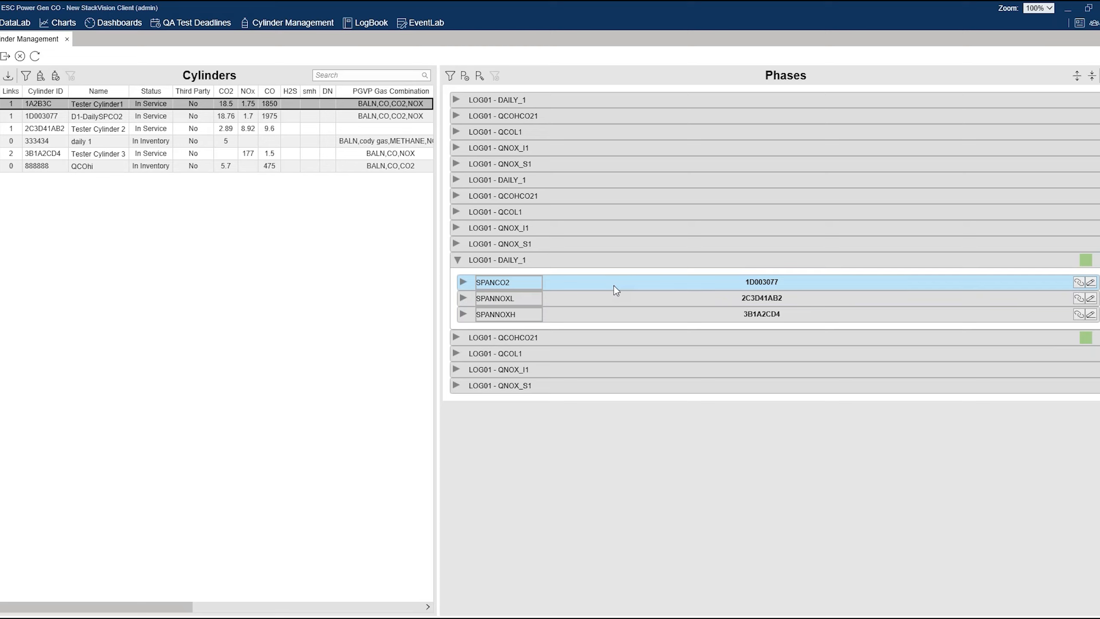
left_click(596, 281)
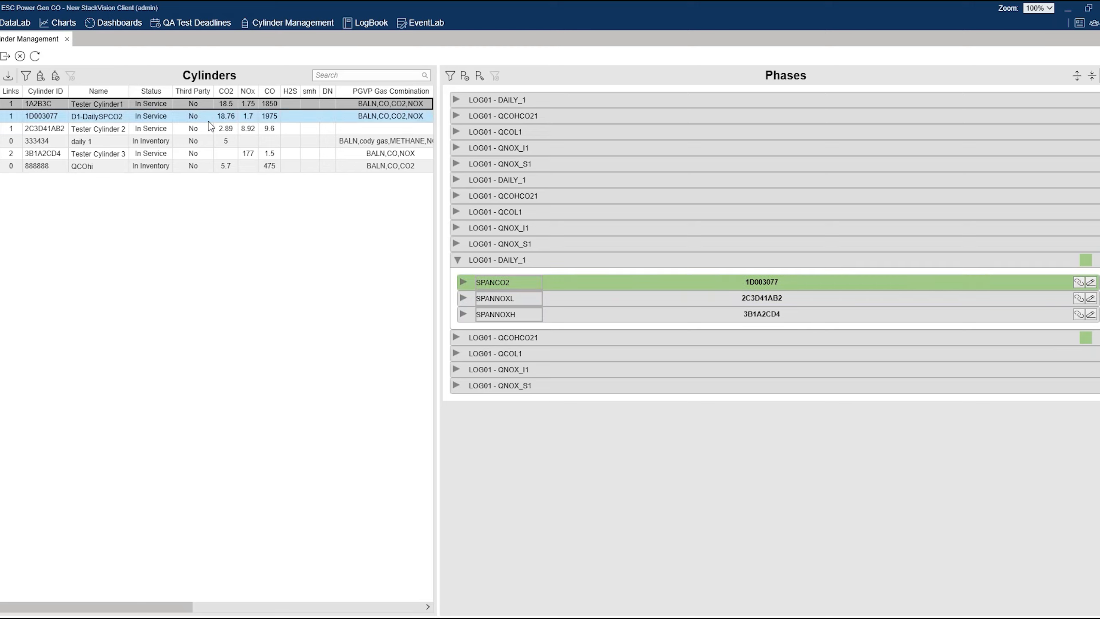
- Sort the cylinder grid by status in ascending order and view the filter choices for NOx
left_click(148, 94)
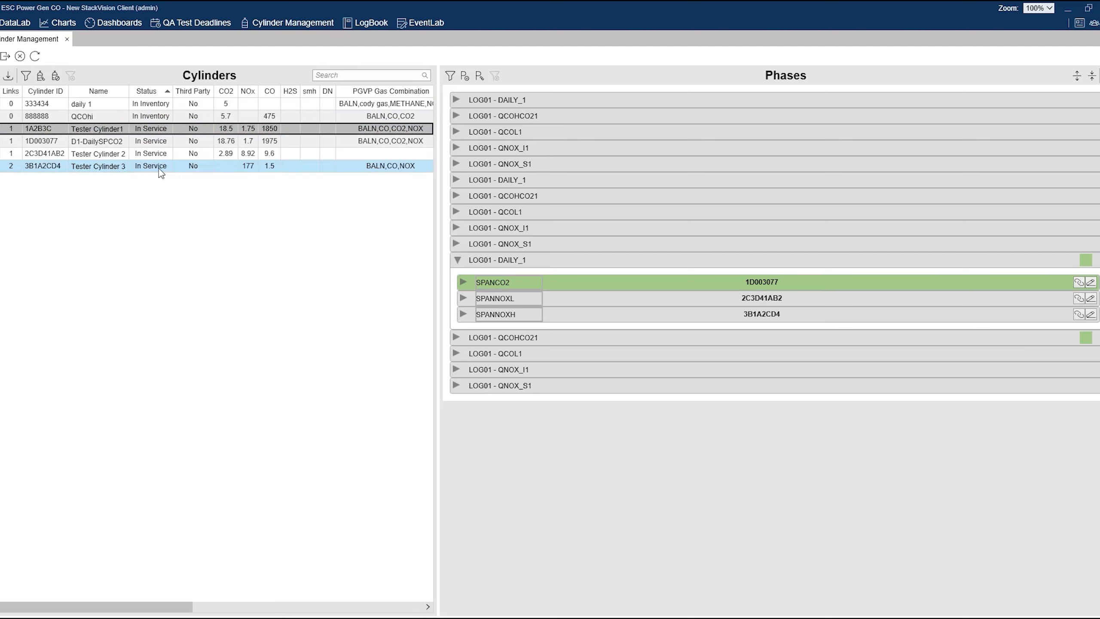
left_click(251, 91)
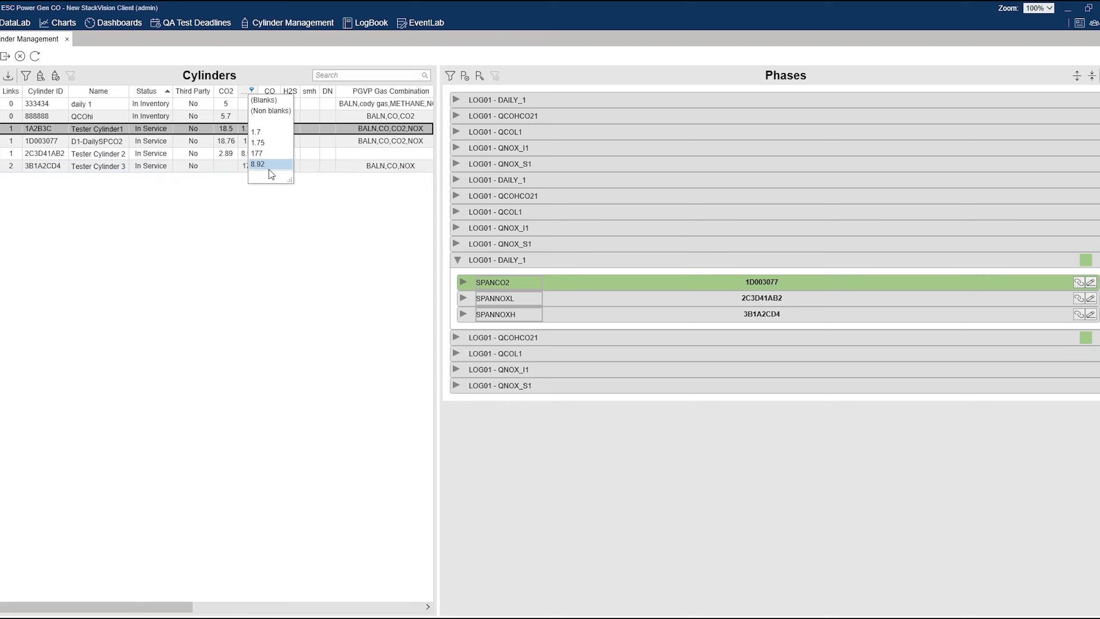
left_click(365, 363)
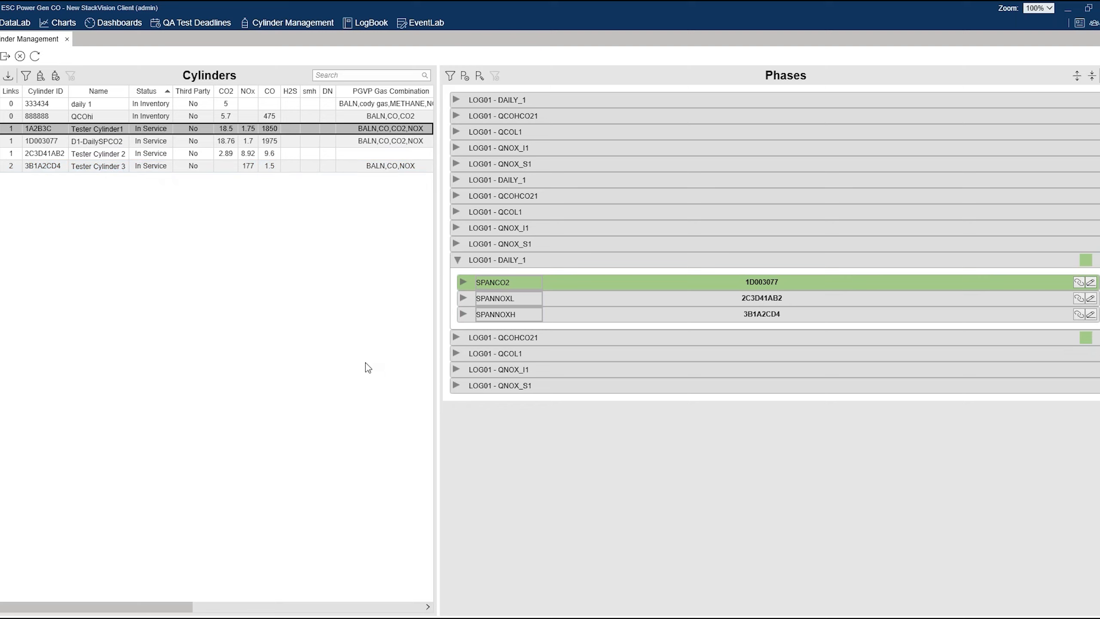
- Return Cylinder Management to card view, lock the phases, and check the actions available for the SPANNOXH phase's cylinder
left_click(1096, 74)
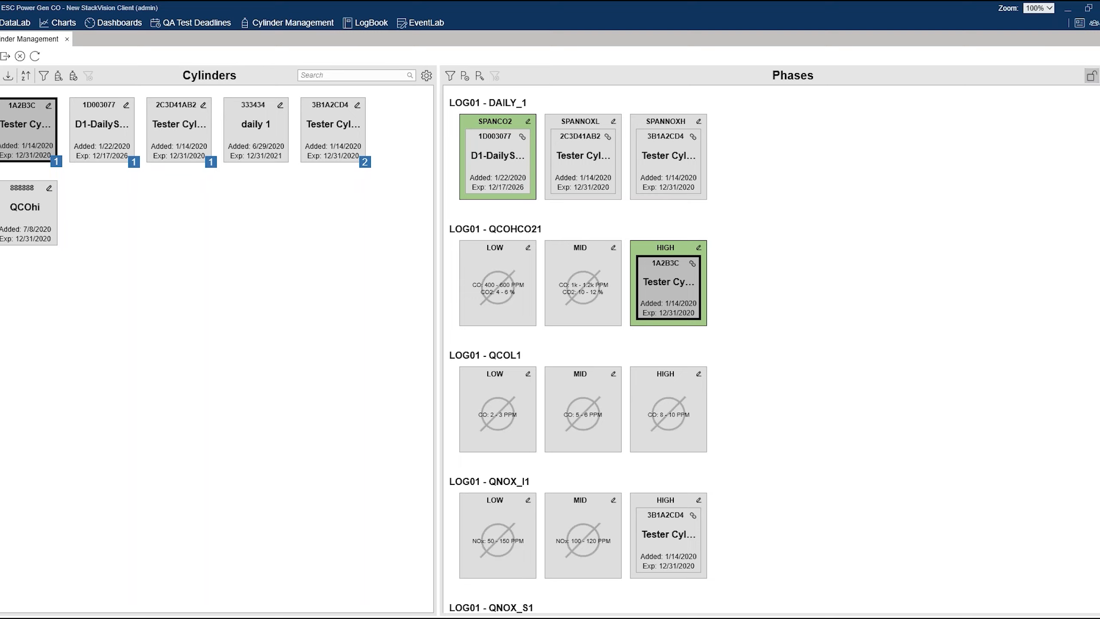
left_click(1091, 77)
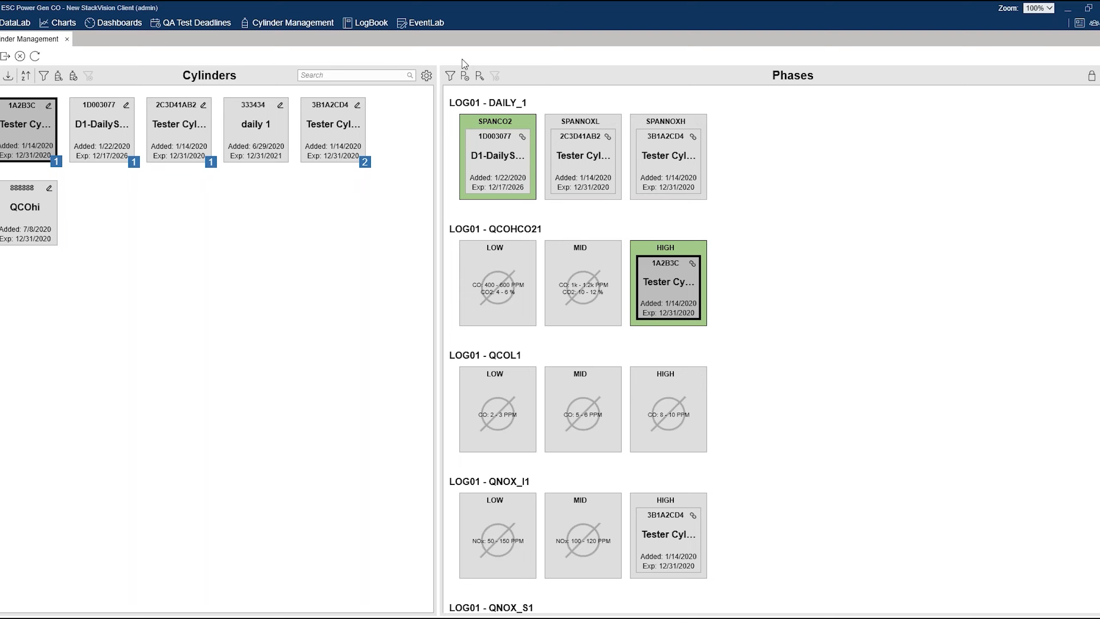
right_click(694, 143)
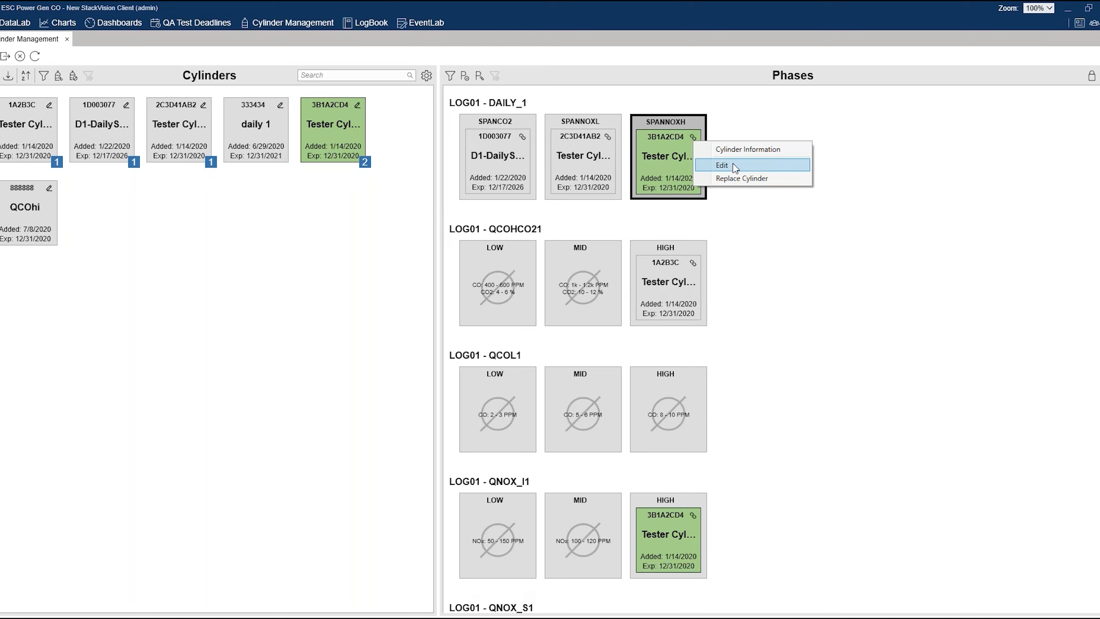
left_click(1005, 106)
- Unlock the phases and check which actions are available for the cylinder linked to the SPANNOXH phase
left_click(1087, 74)
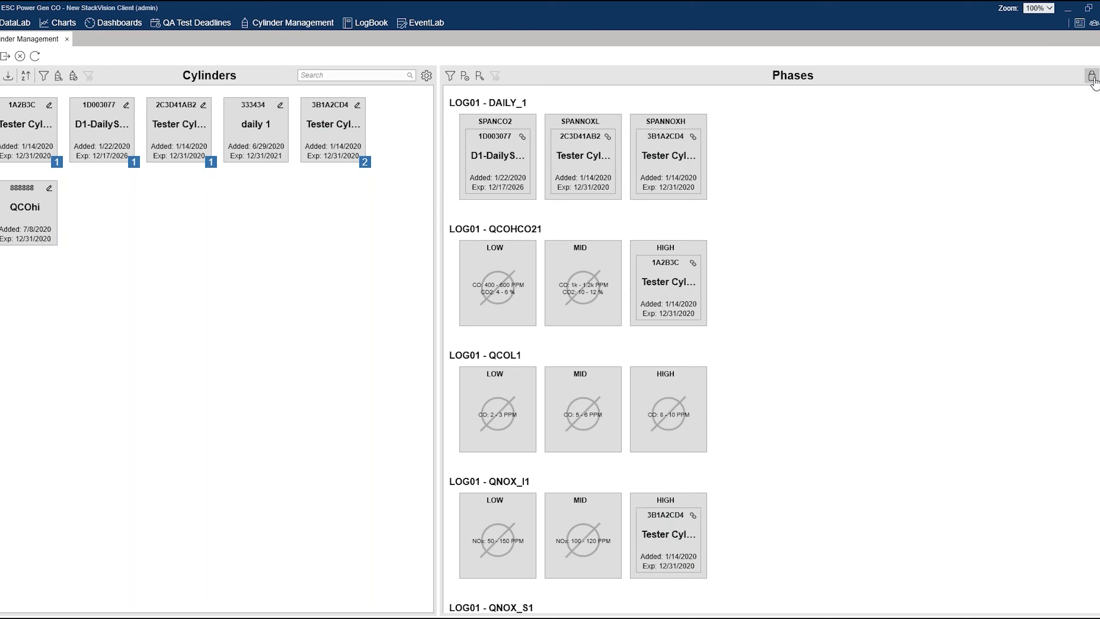
right_click(699, 137)
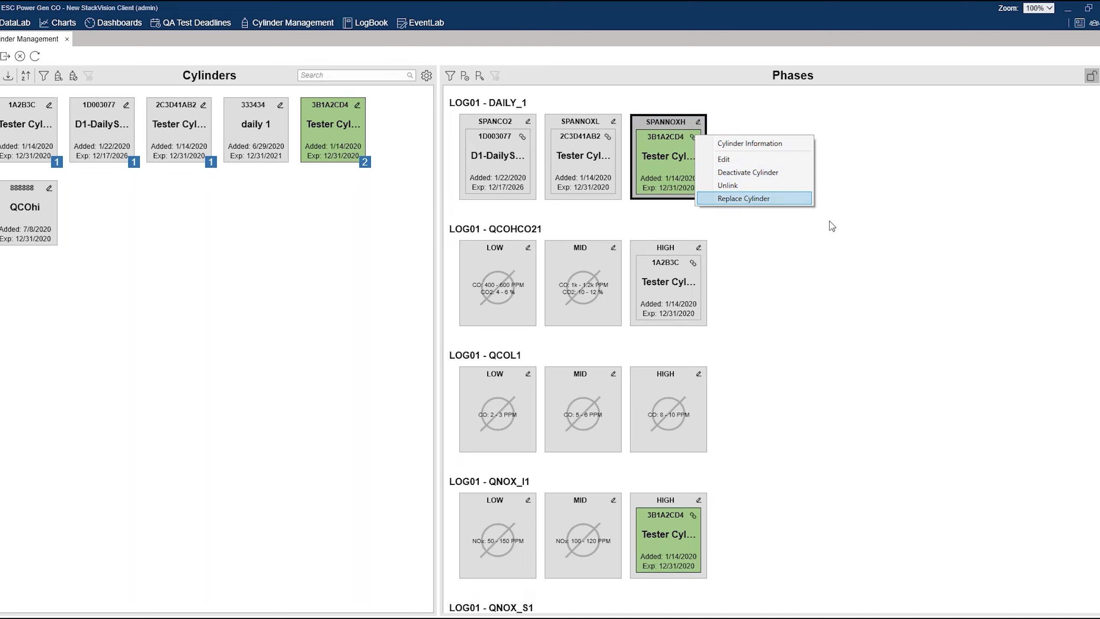
left_click(810, 277)
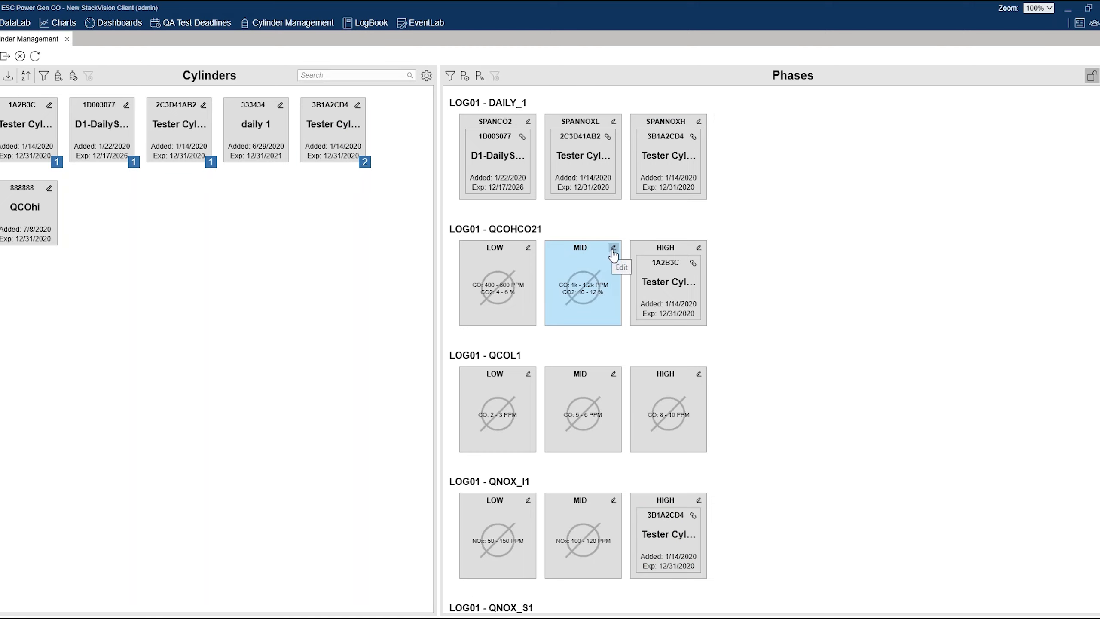
- Try Custom percentages for UNIT1:CO2 in the phase settings of the QCOHCO21 MID phase, and discard the change
left_click(612, 248)
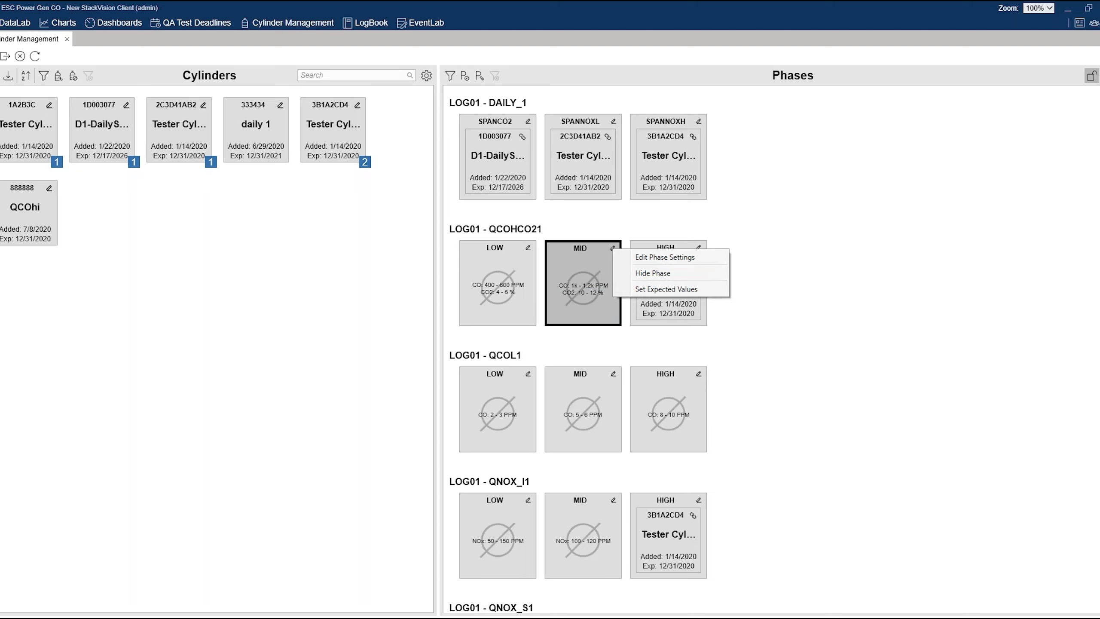
left_click(665, 258)
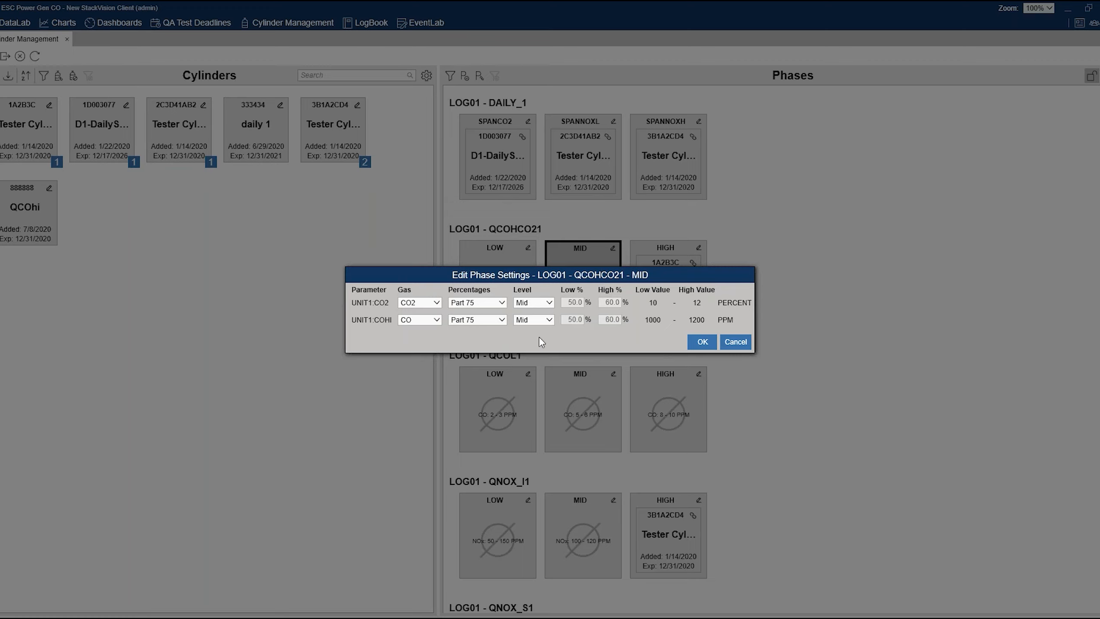
left_click(502, 302)
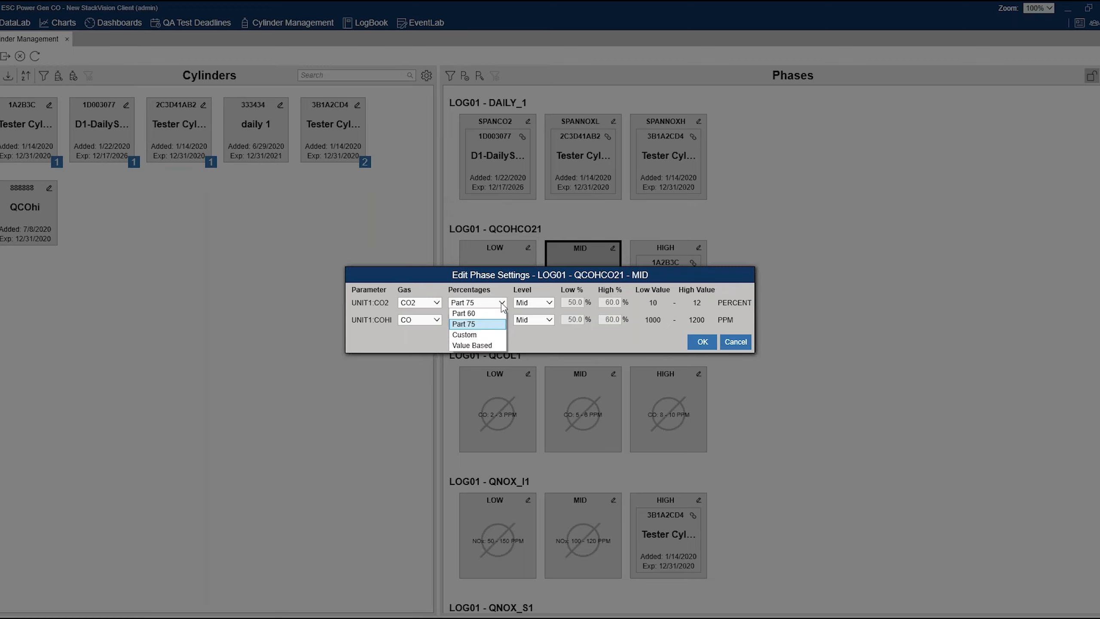
left_click(491, 333)
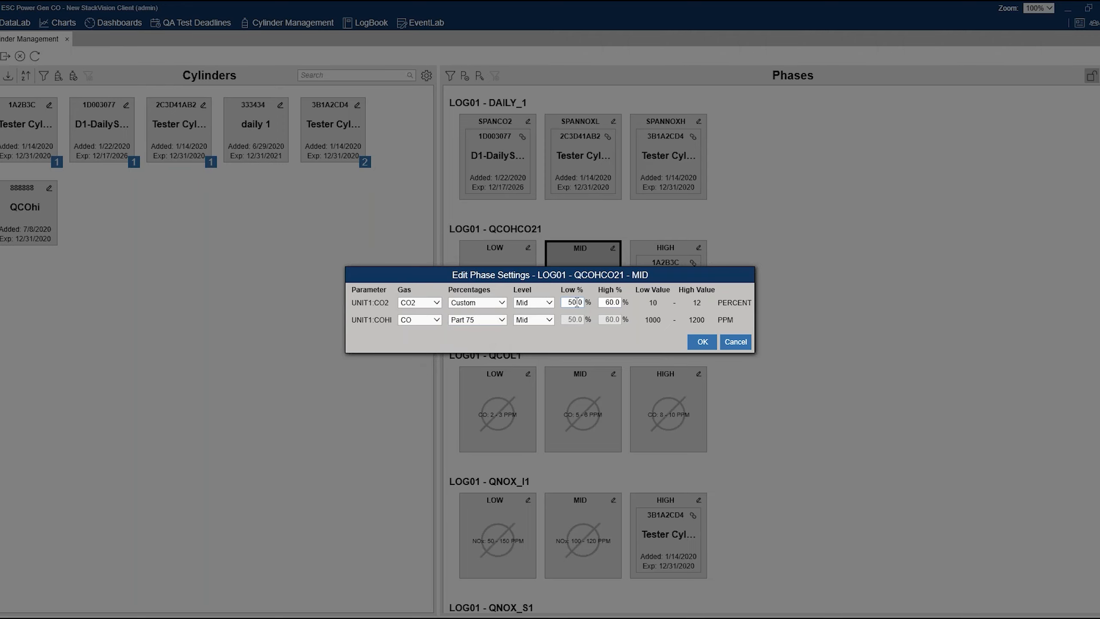
left_click(605, 303)
left_click(736, 342)
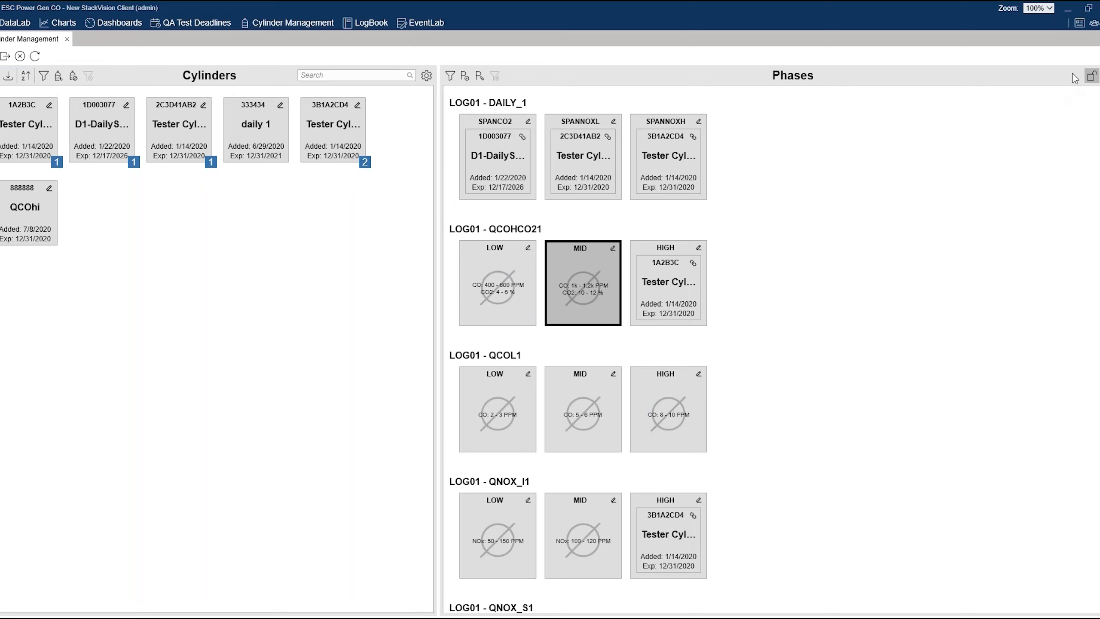
- Lock the phases and check which cylinders are compatible with the QCOHCO21 LOW phase
left_click(1092, 76)
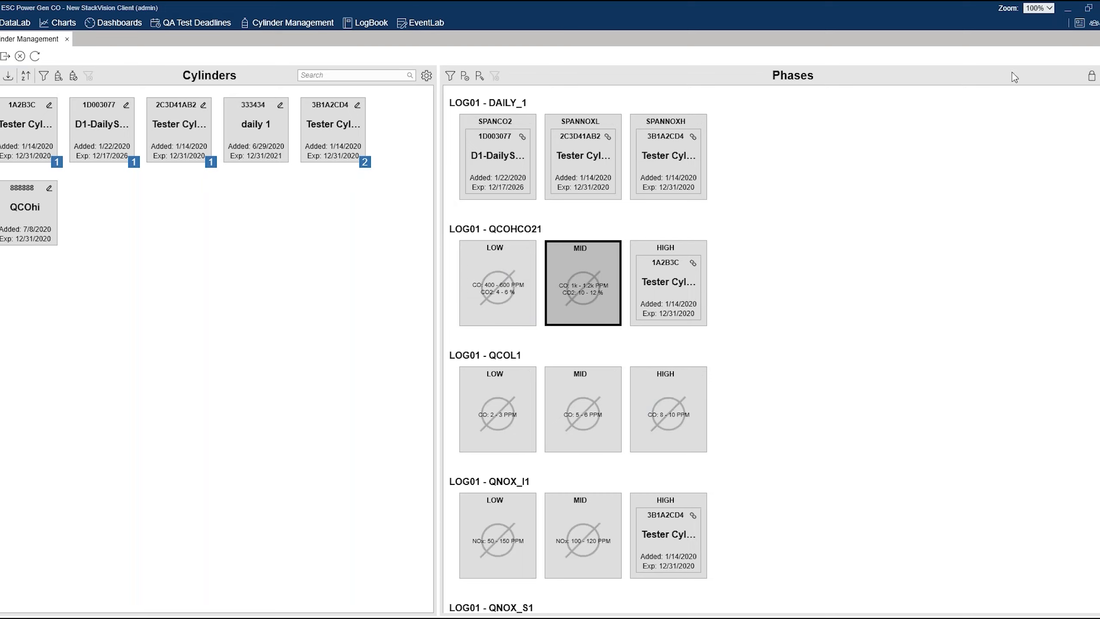
left_click(514, 260)
left_click(581, 285)
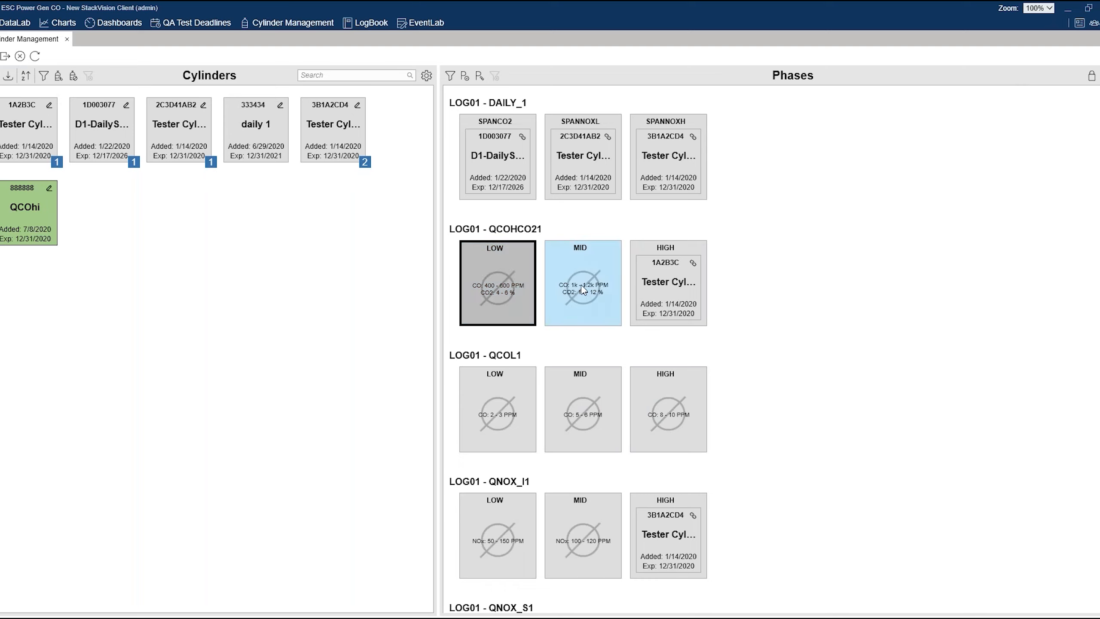
left_click(533, 263)
left_click(665, 256)
left_click(502, 262)
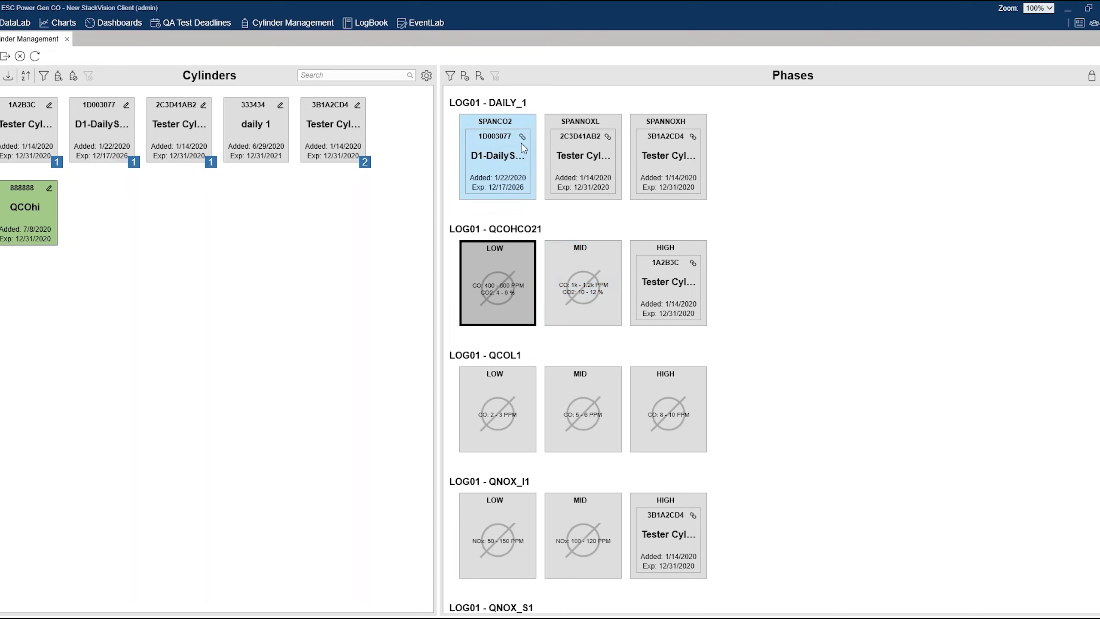
- Hide the added date and expiration date on the cylinder cards and review the simplified cards
left_click(427, 76)
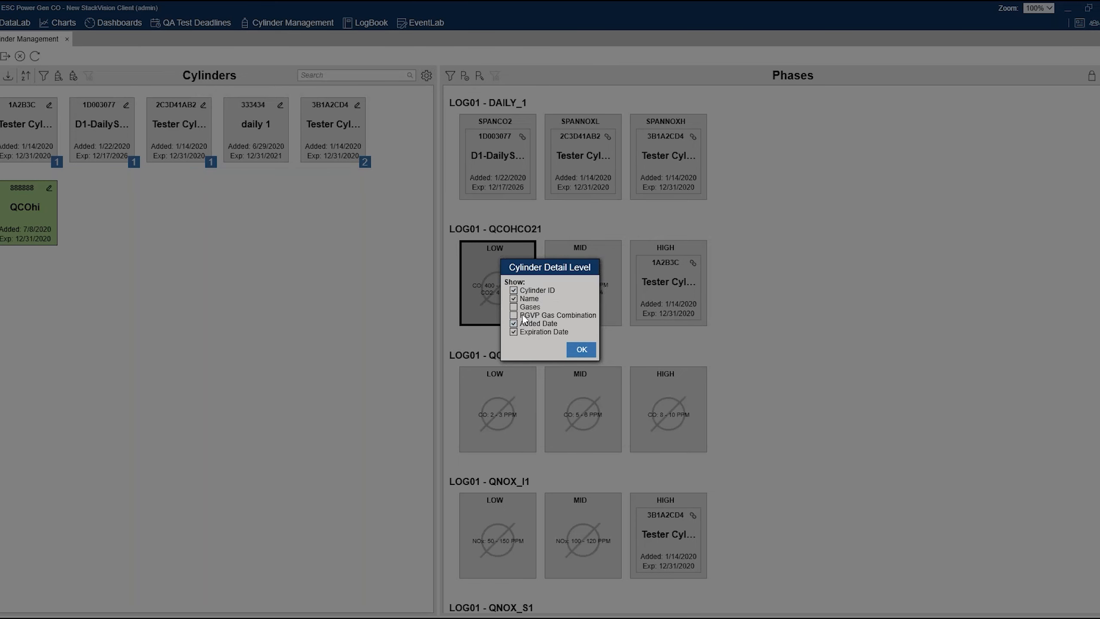
left_click(514, 332)
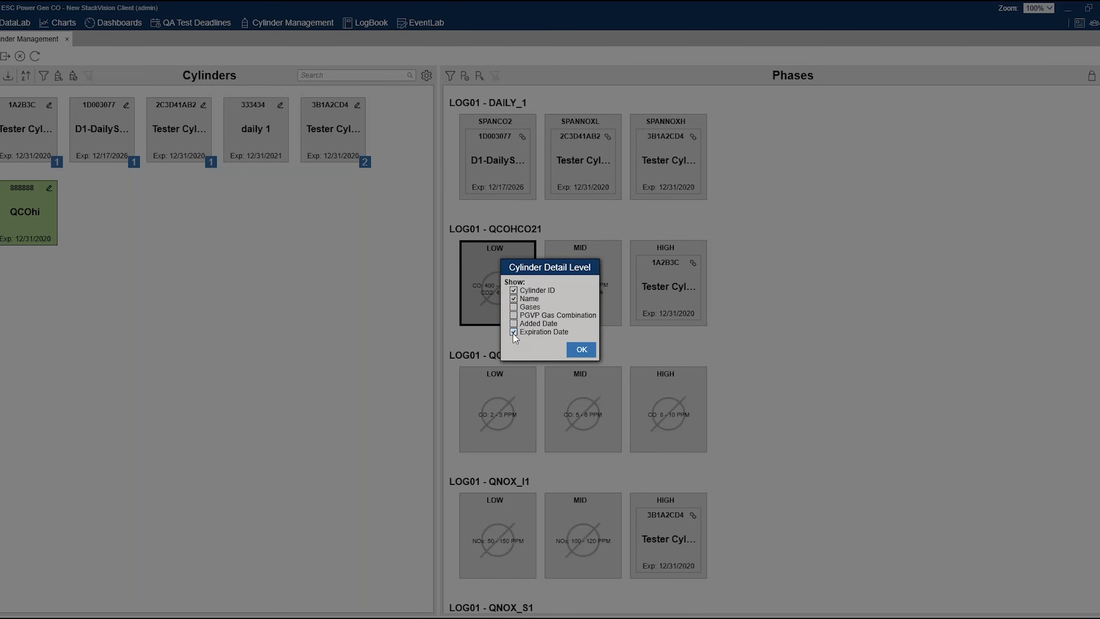
left_click(513, 324)
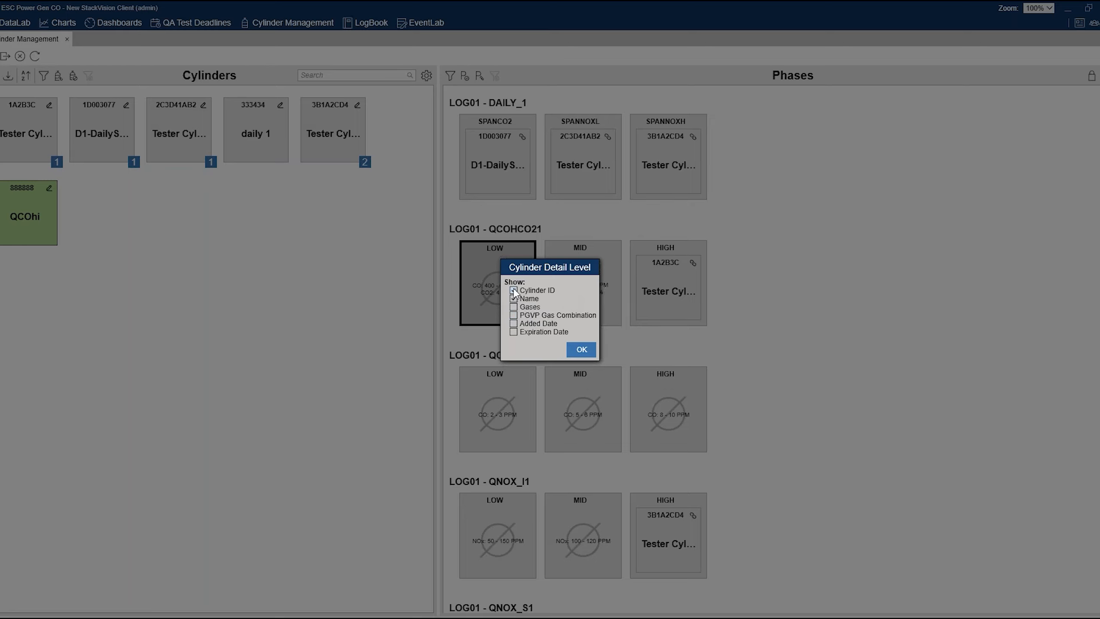
left_click(582, 349)
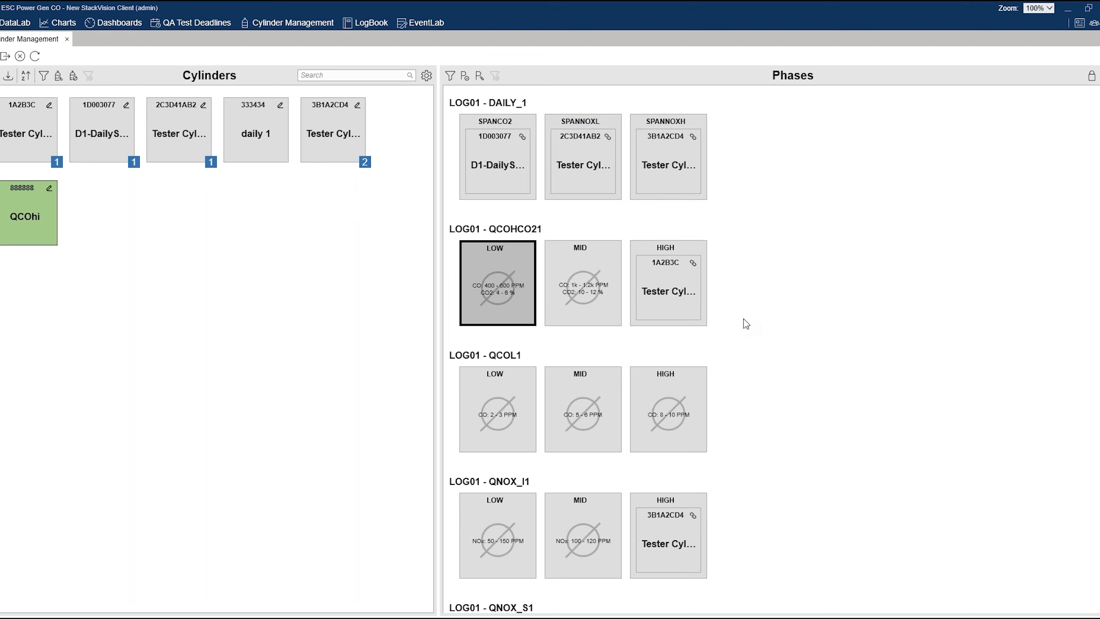
scroll(744, 318, "down", 2)
scroll(749, 314, "up", 1)
scroll(749, 314, "up", 1)
- Show the gases, PGVP gas combination, added date and expiration date on the cylinder cards
left_click(427, 75)
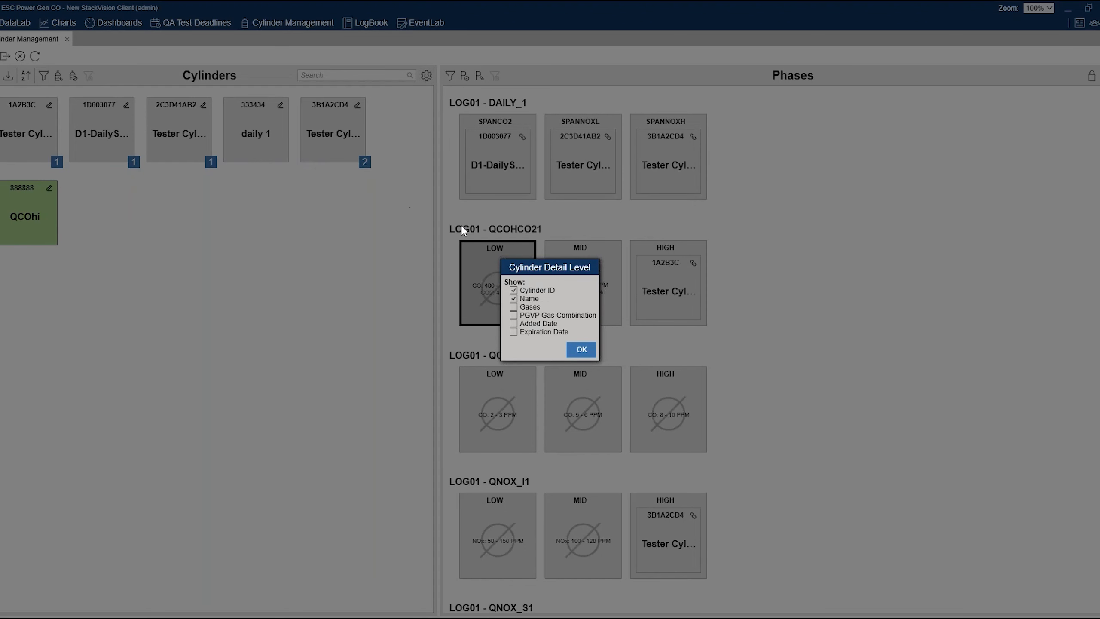
left_click(513, 307)
left_click(514, 315)
left_click(514, 323)
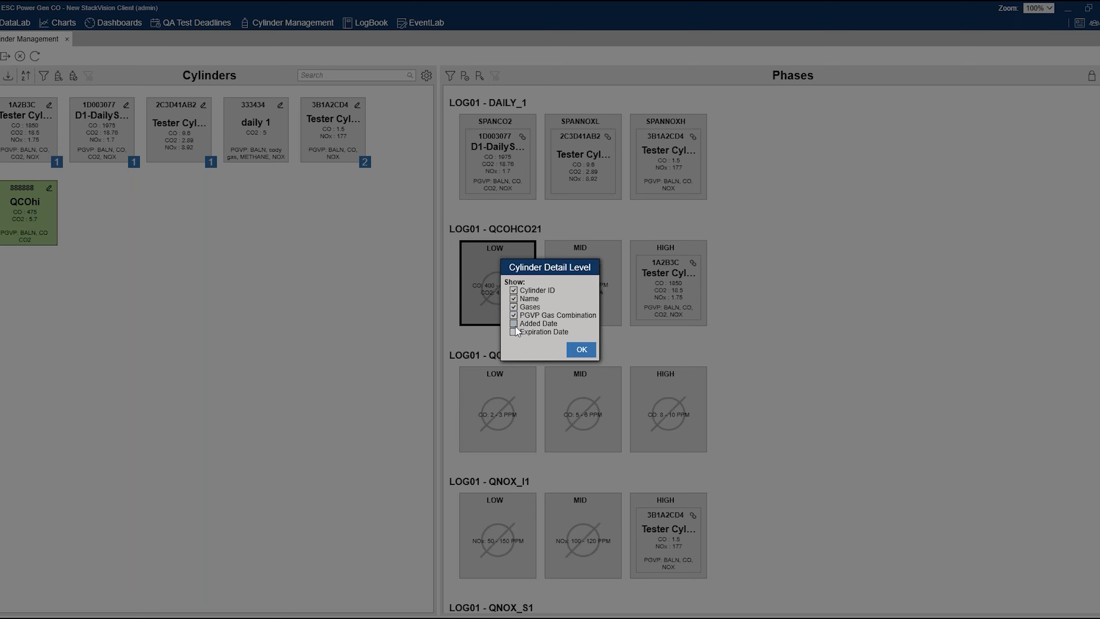
left_click(514, 332)
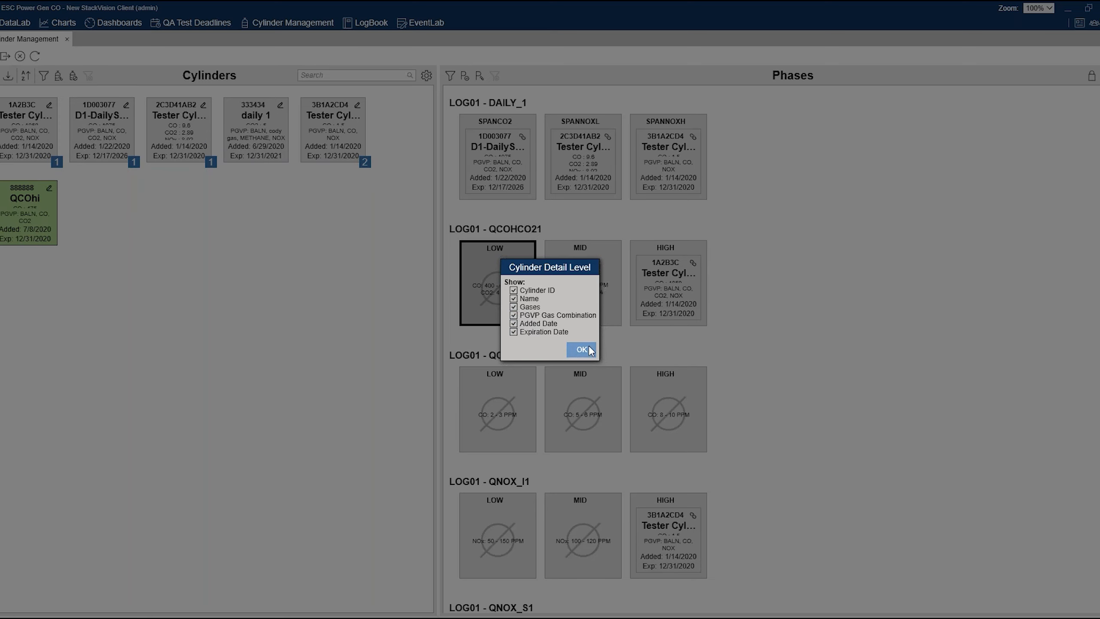
left_click(589, 351)
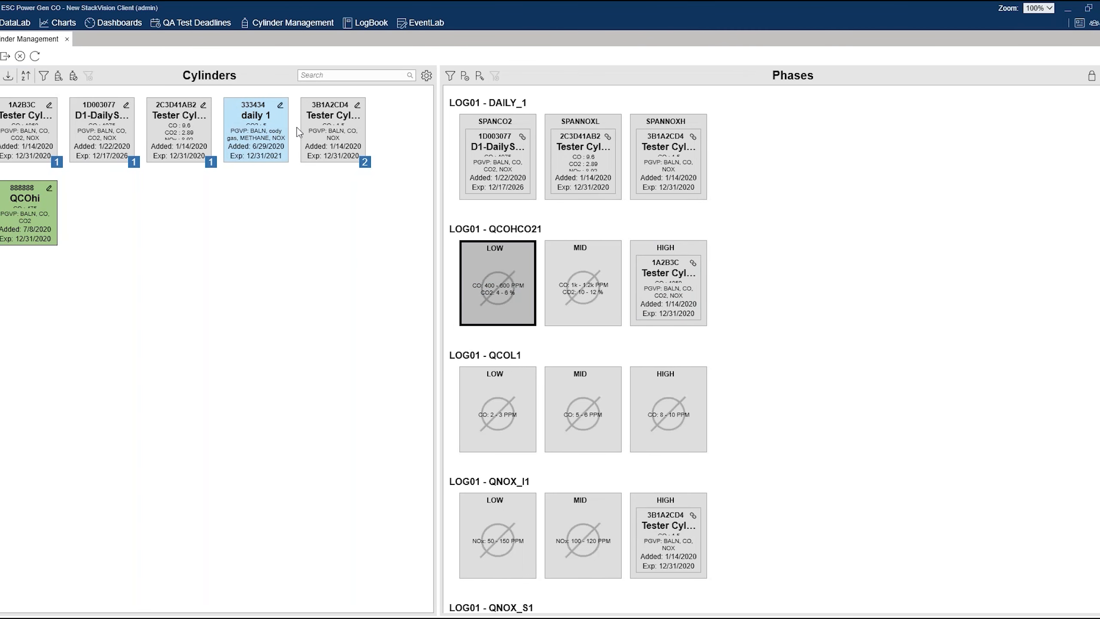
- Hide the PGVP gas combination on the cylinder cards and clear the phase selection
left_click(427, 75)
left_click(524, 315)
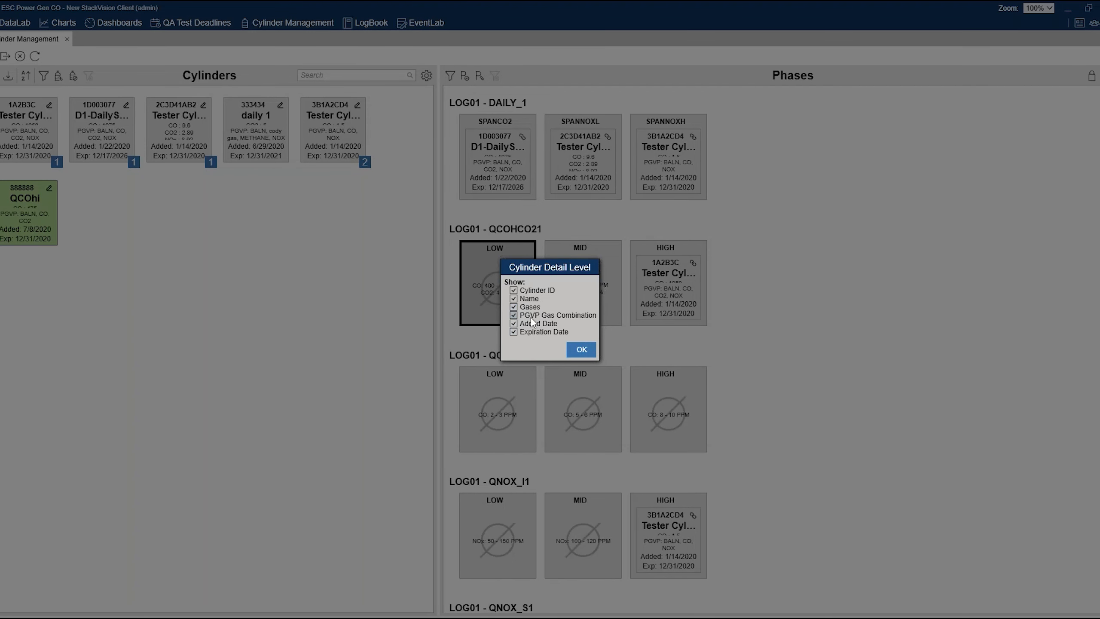
left_click(582, 350)
left_click(793, 259)
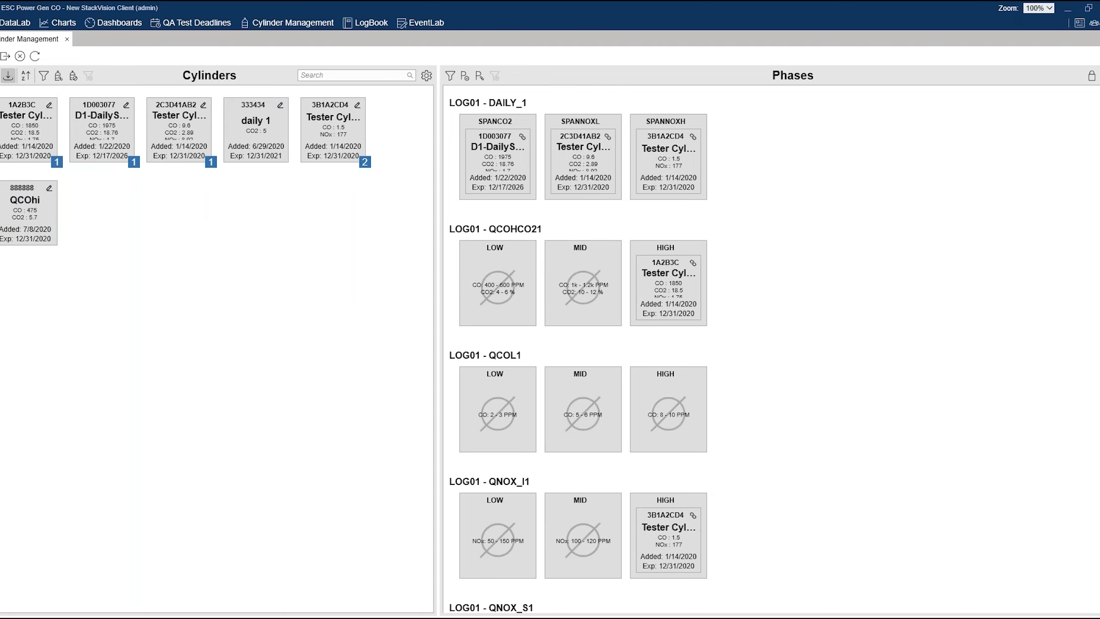
- Import the cylinder from the Cylinder Template file in the Gas Certificates folder
left_click(7, 77)
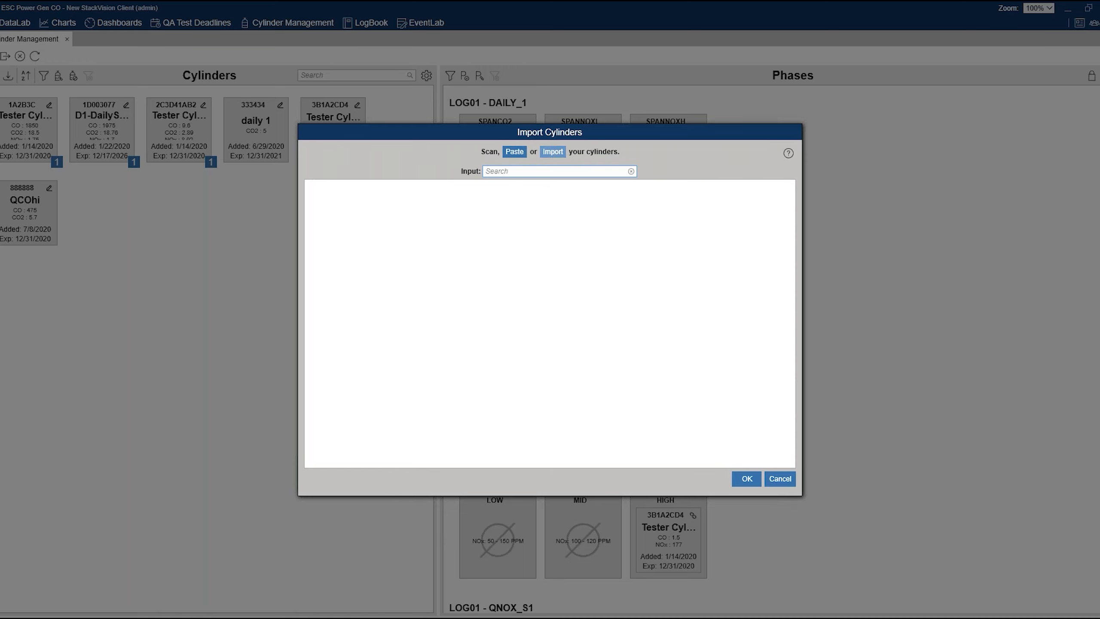
left_click(549, 151)
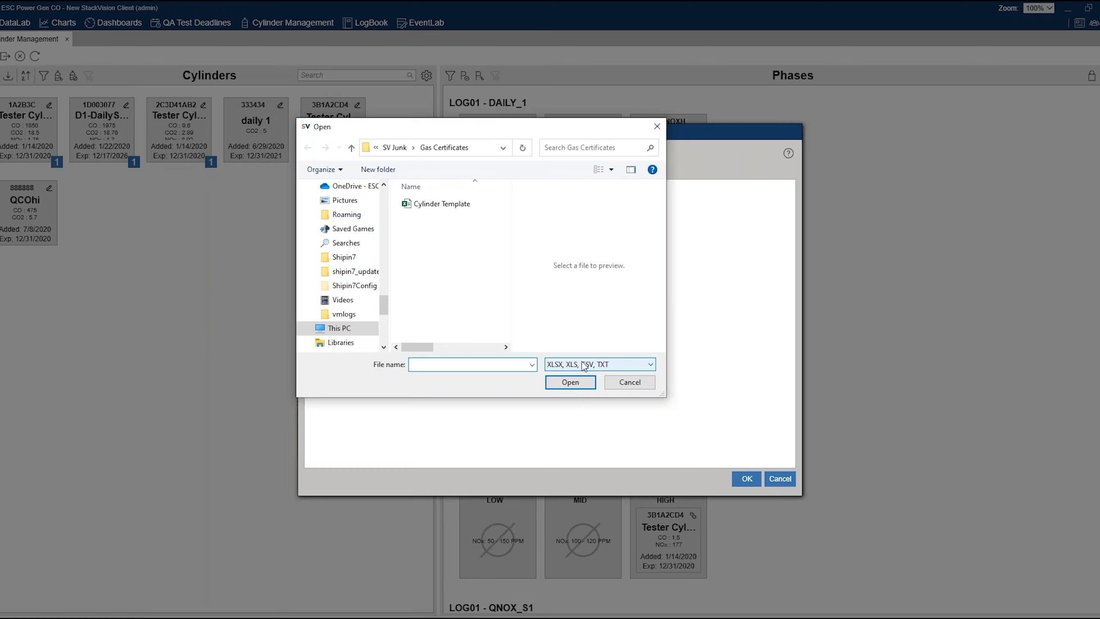
left_click(446, 210)
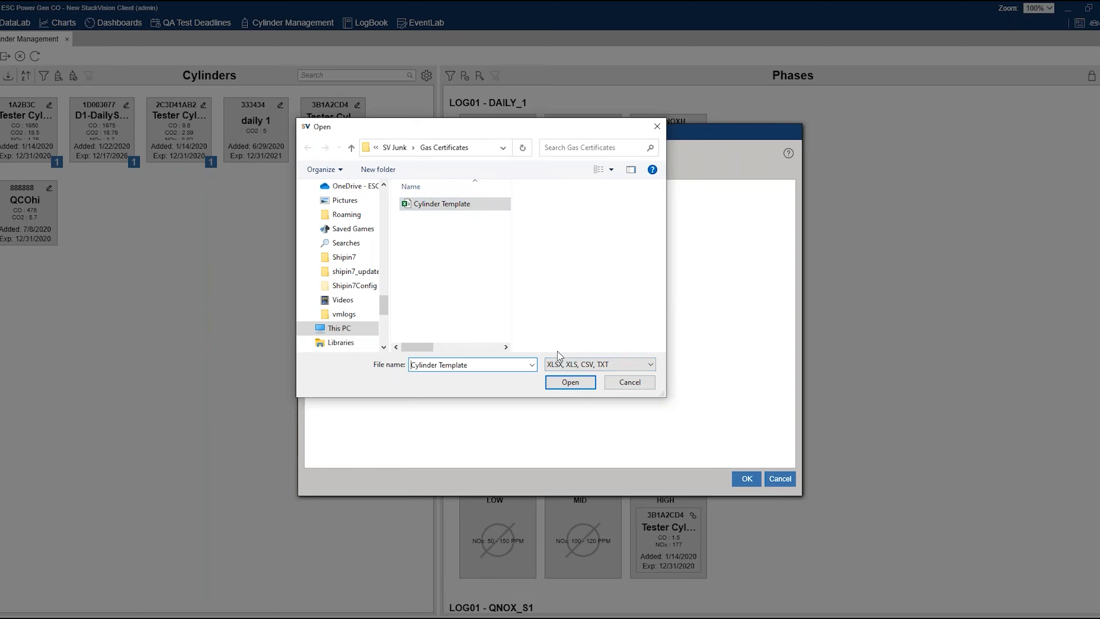
left_click(570, 383)
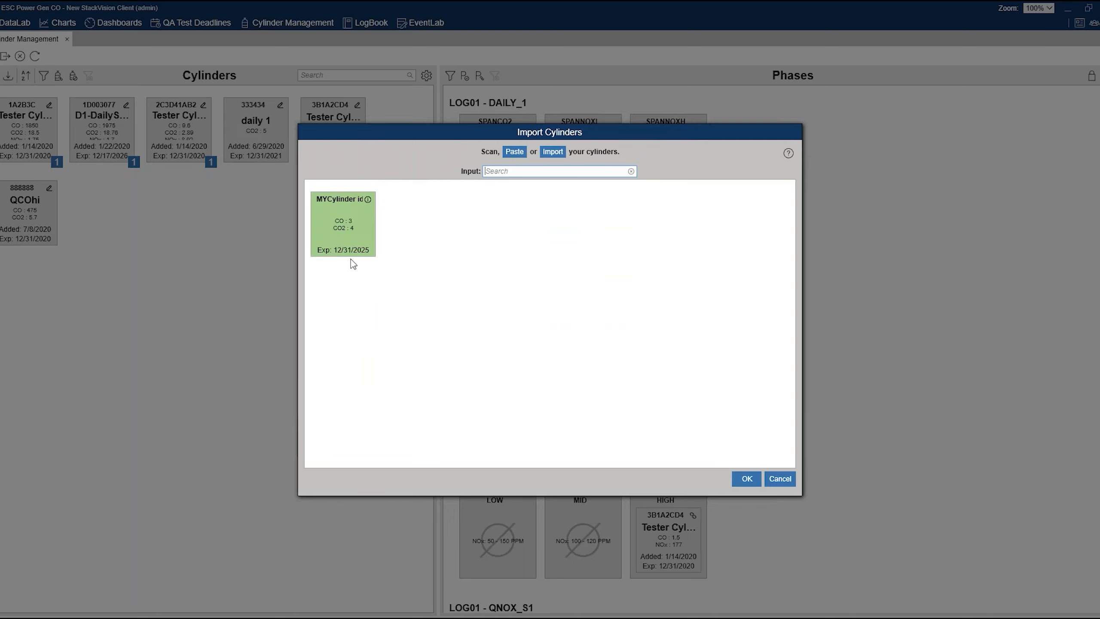
left_click(747, 479)
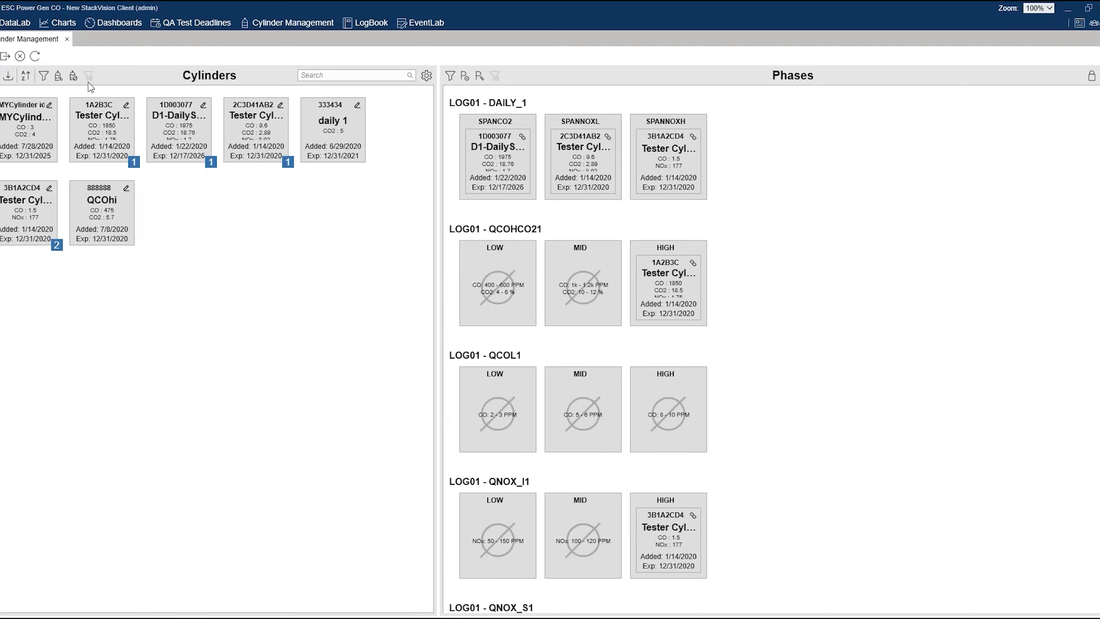
- View the sort choices for the cylinder cards and filter the cylinders to show only expired ones
left_click(29, 74)
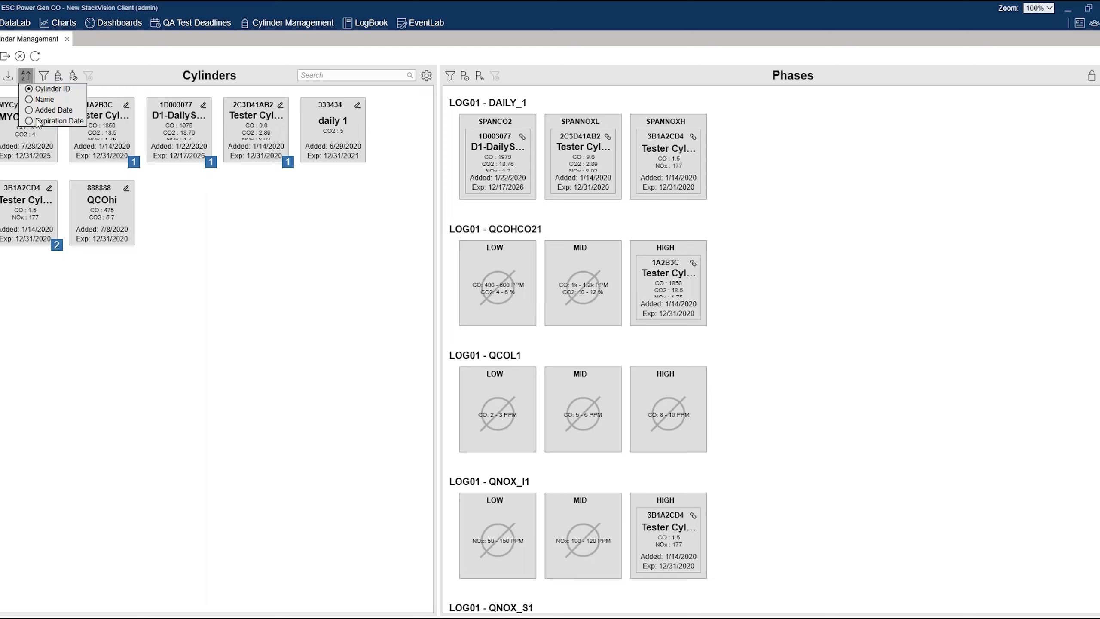
left_click(44, 75)
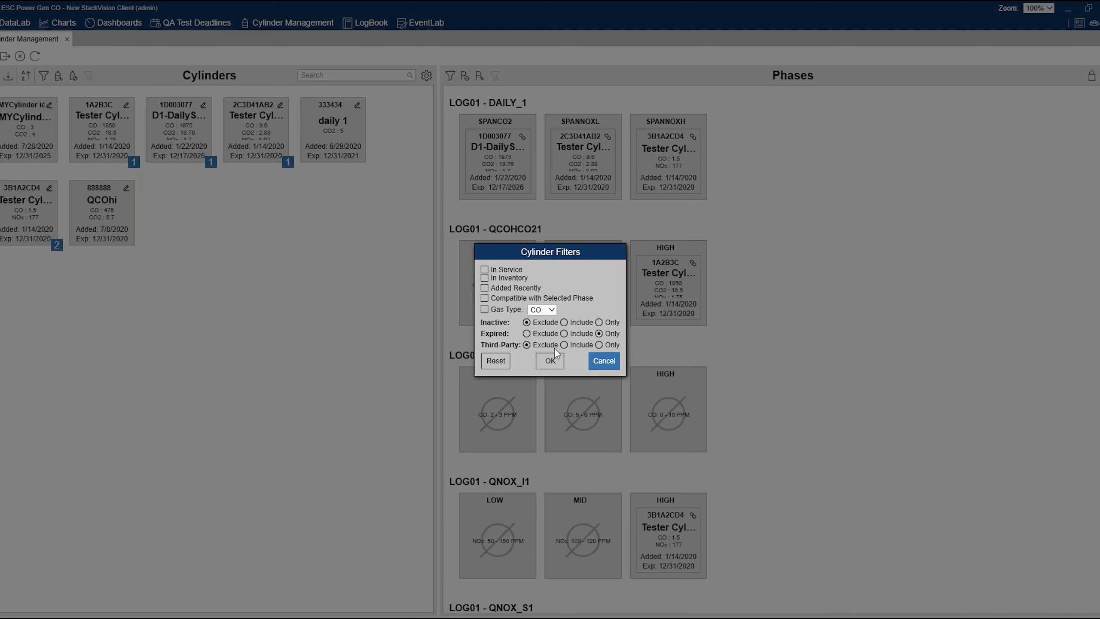
left_click(551, 361)
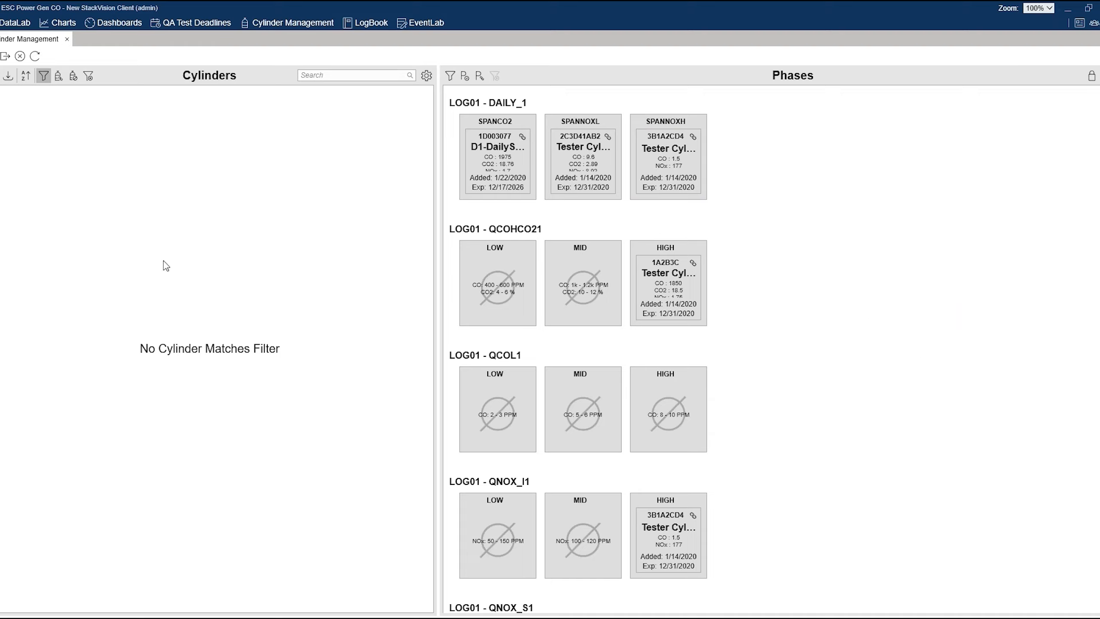
- Reset the cylinder filters to their defaults and apply them
left_click(45, 79)
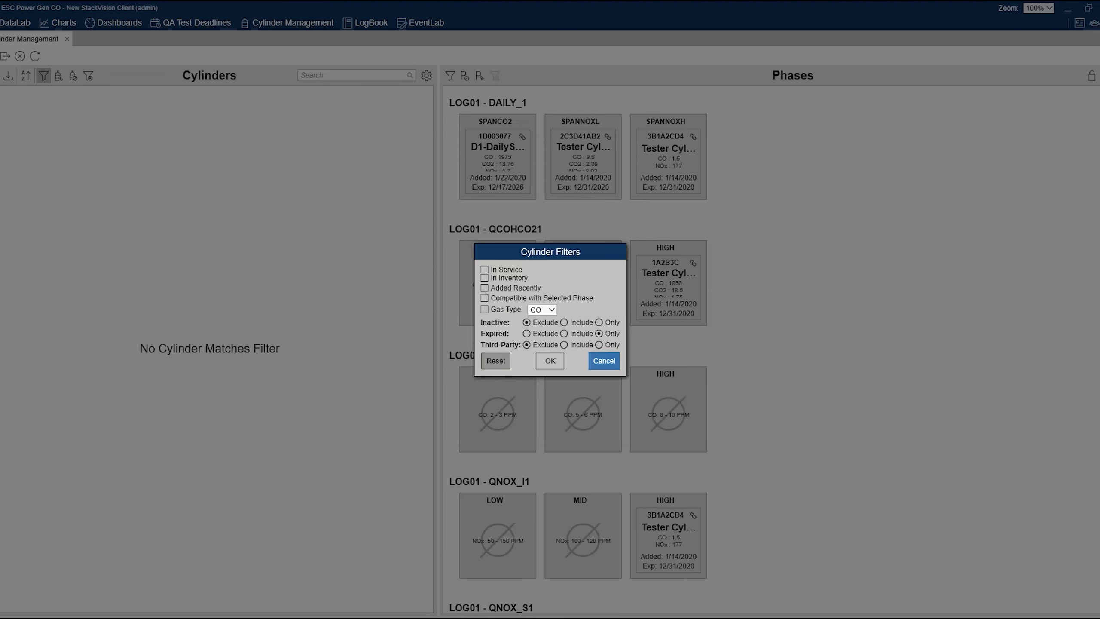
left_click(495, 361)
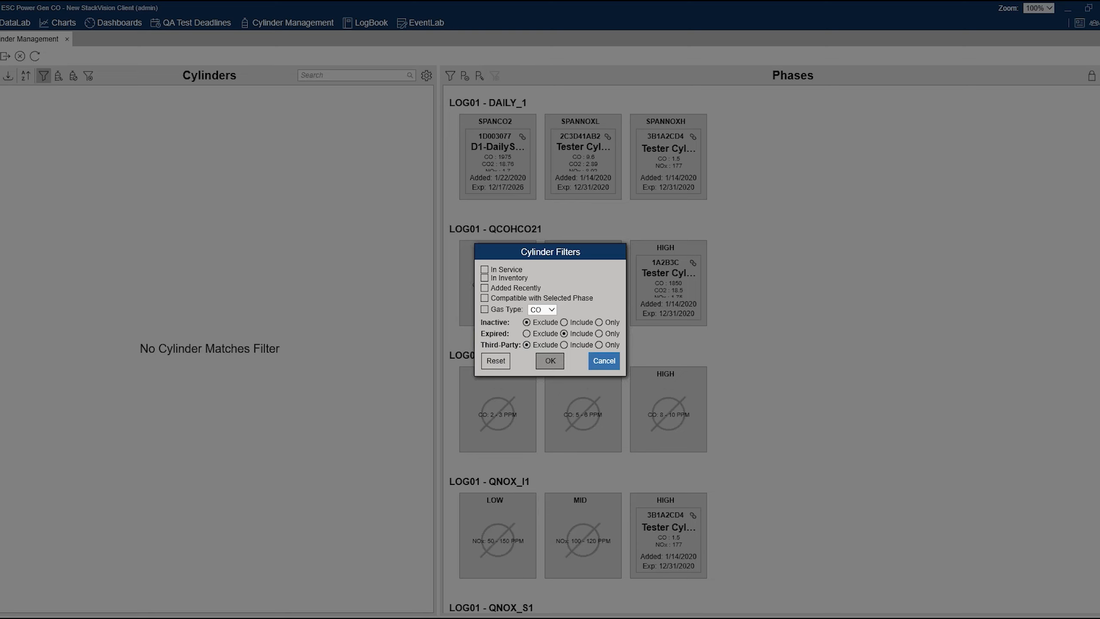
left_click(550, 360)
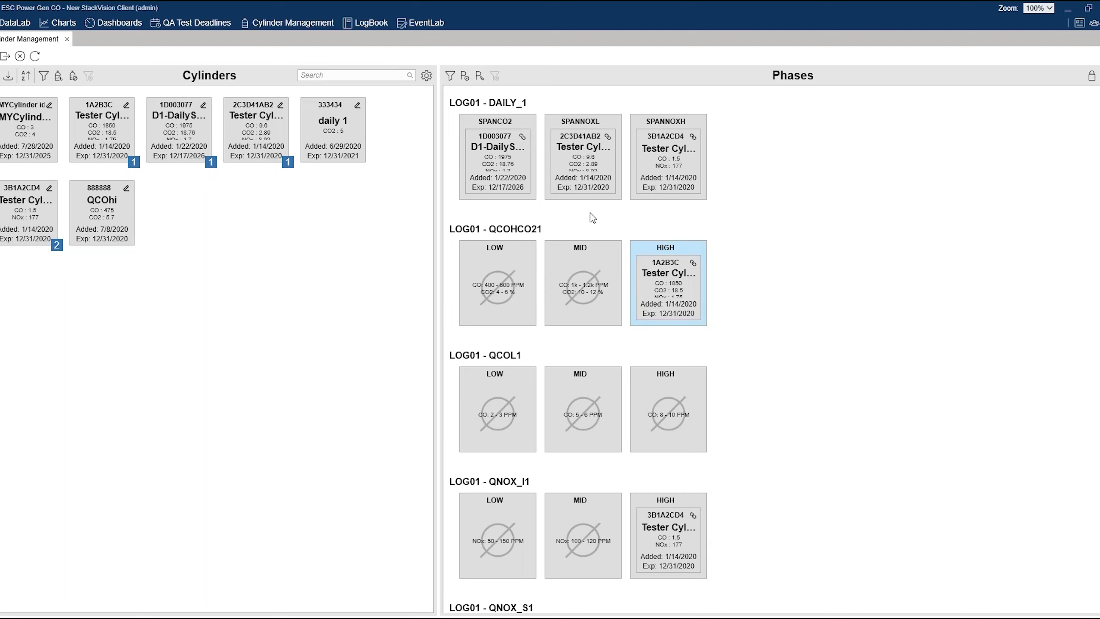
- Unlock the phases for editing and open the phase settings of the MID phase under LOG01 - QCOHCO21
left_click(1091, 78)
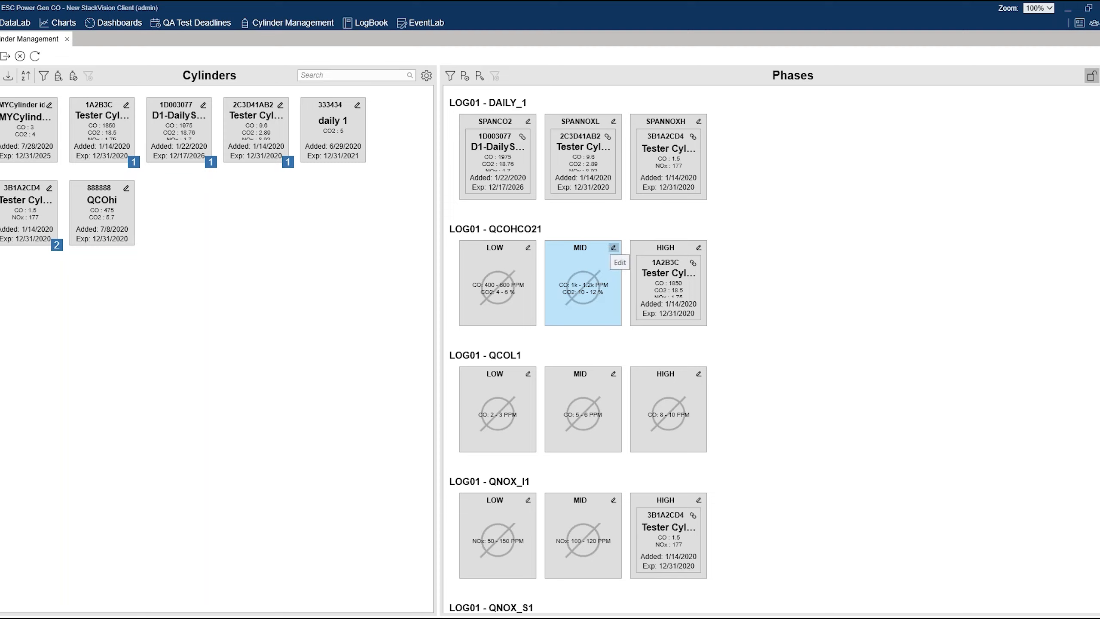
left_click(613, 248)
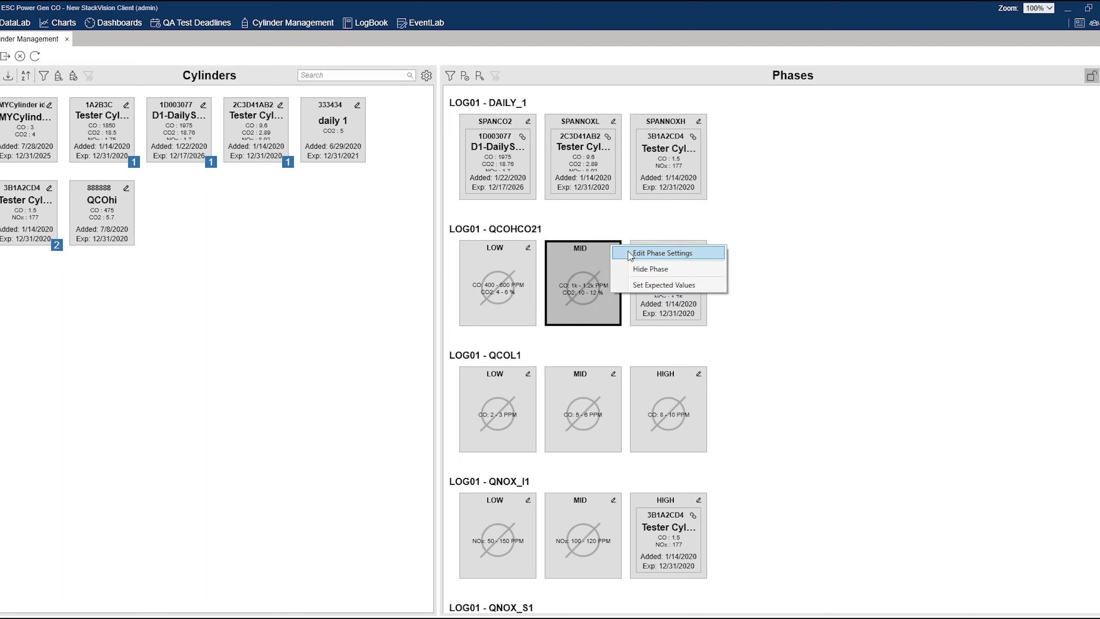
left_click(640, 257)
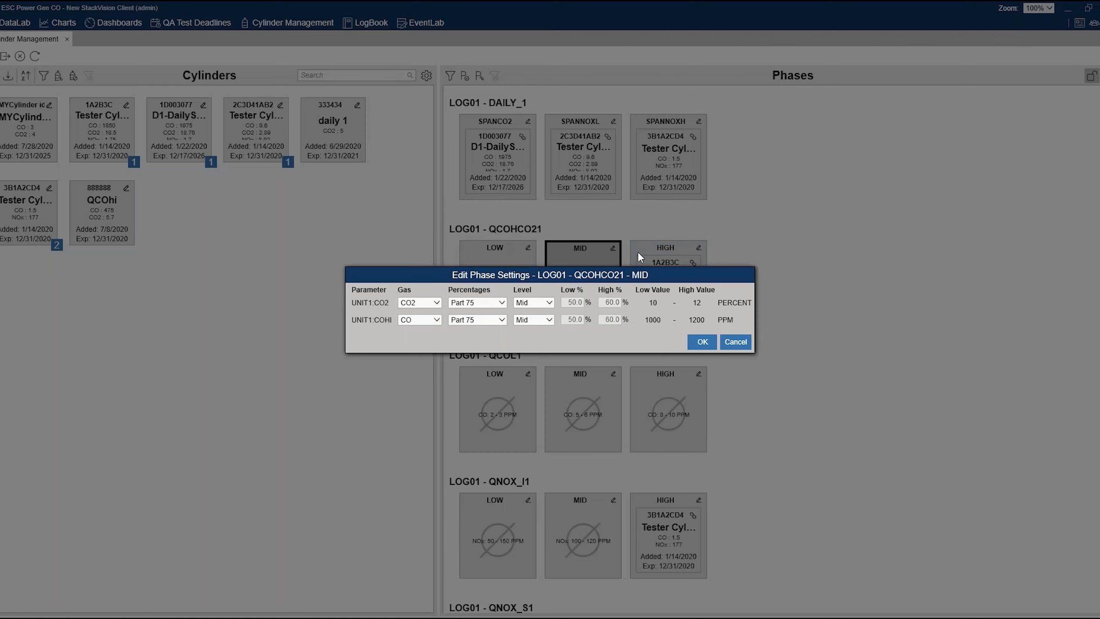
- Try the Low level and a Custom percentage range starting at 35% for CO2 in the MID phase settings, and discard the changes
left_click(549, 303)
left_click(545, 304)
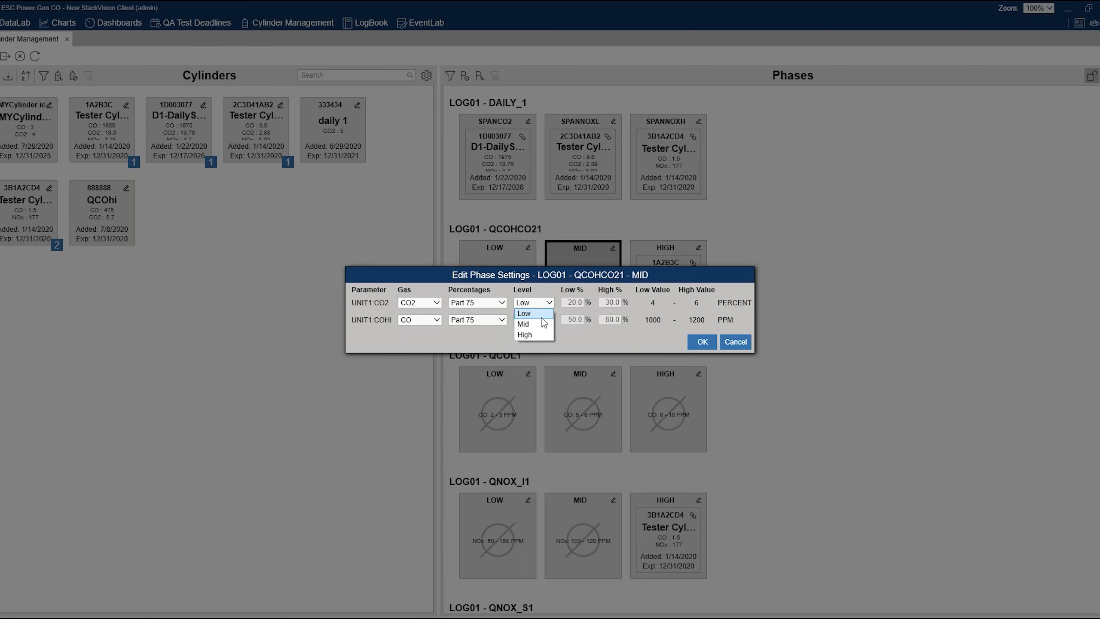
left_click(542, 328)
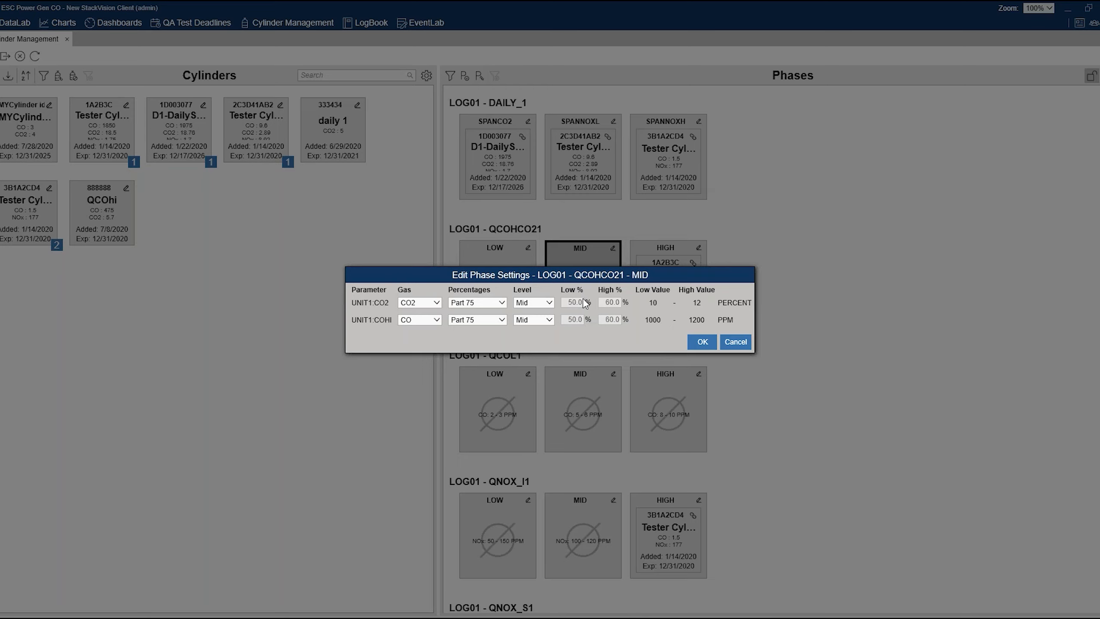
left_click(503, 303)
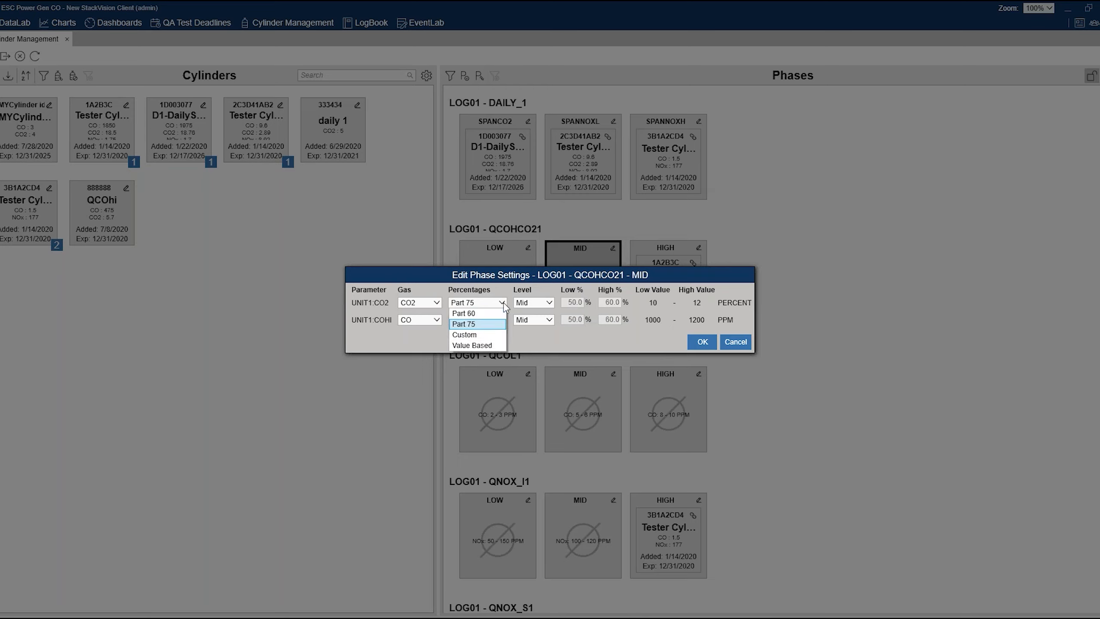
left_click(479, 341)
left_click_drag(566, 303, 580, 302)
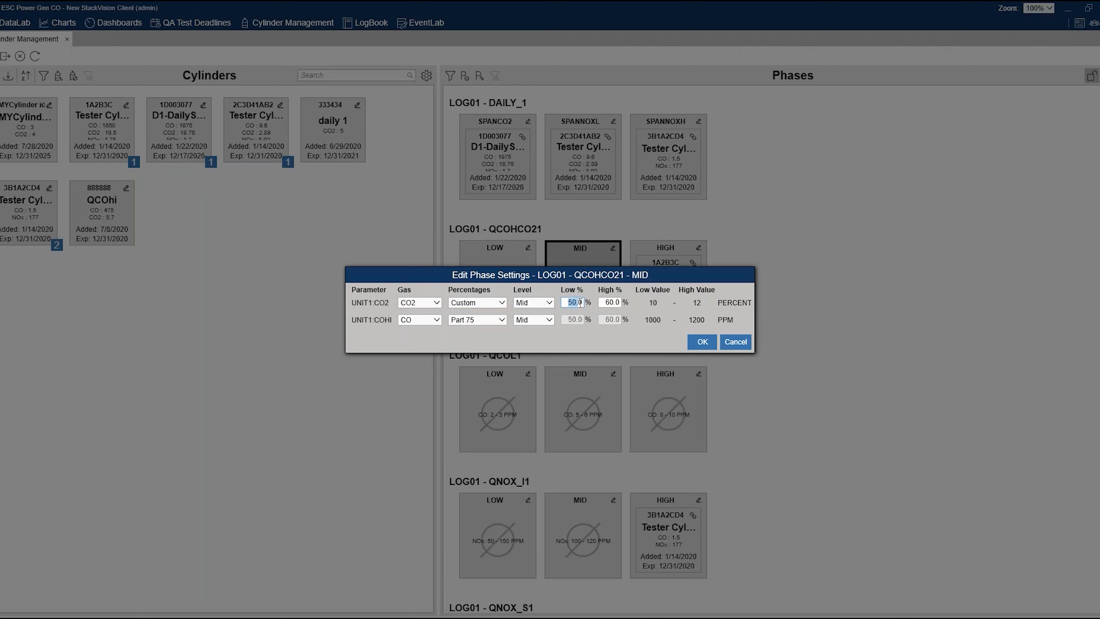
type("35")
left_click(615, 303)
left_click(735, 342)
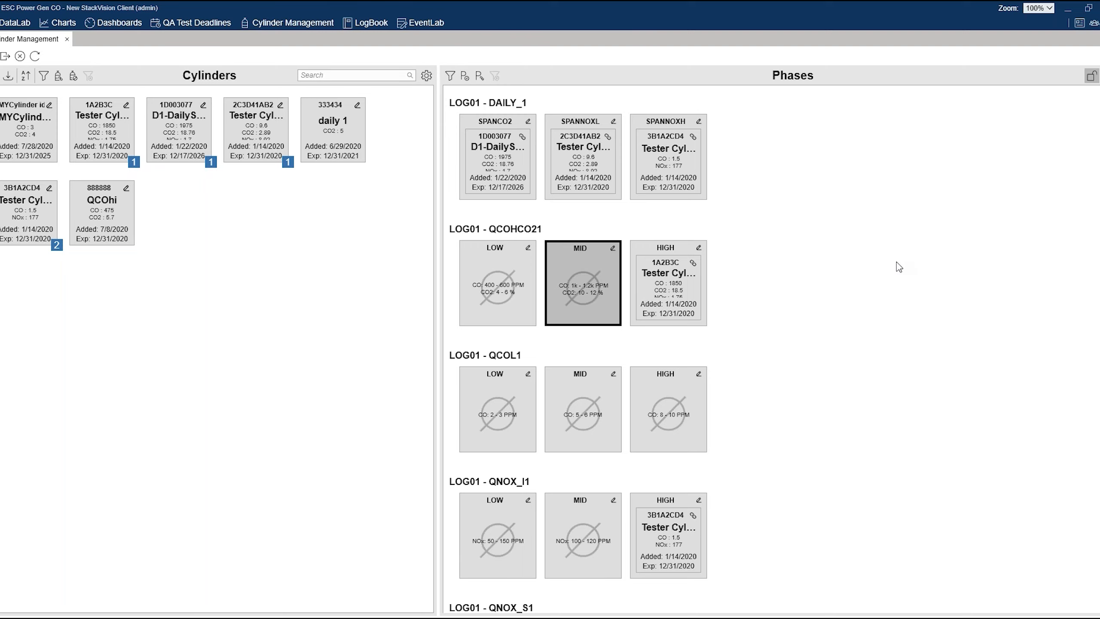
- Switch to H-QCOL1-H.pdf in Adobe Acrobat and examine the certificate's cylinder details, expiration date and analytical results
left_click_drag(117, 199, 490, 57)
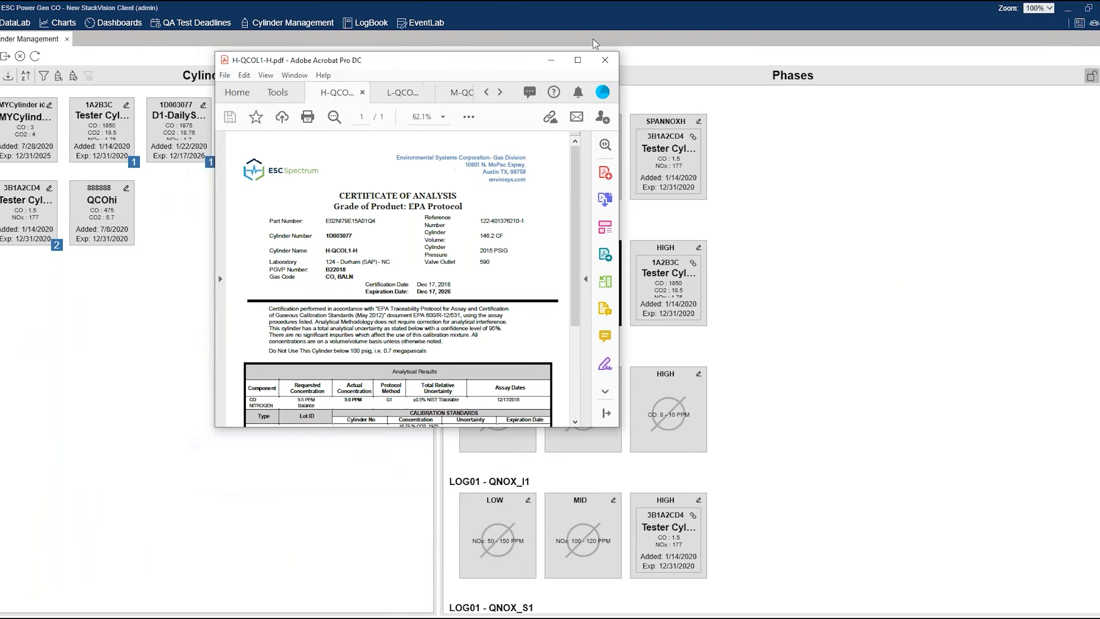
left_click(579, 55)
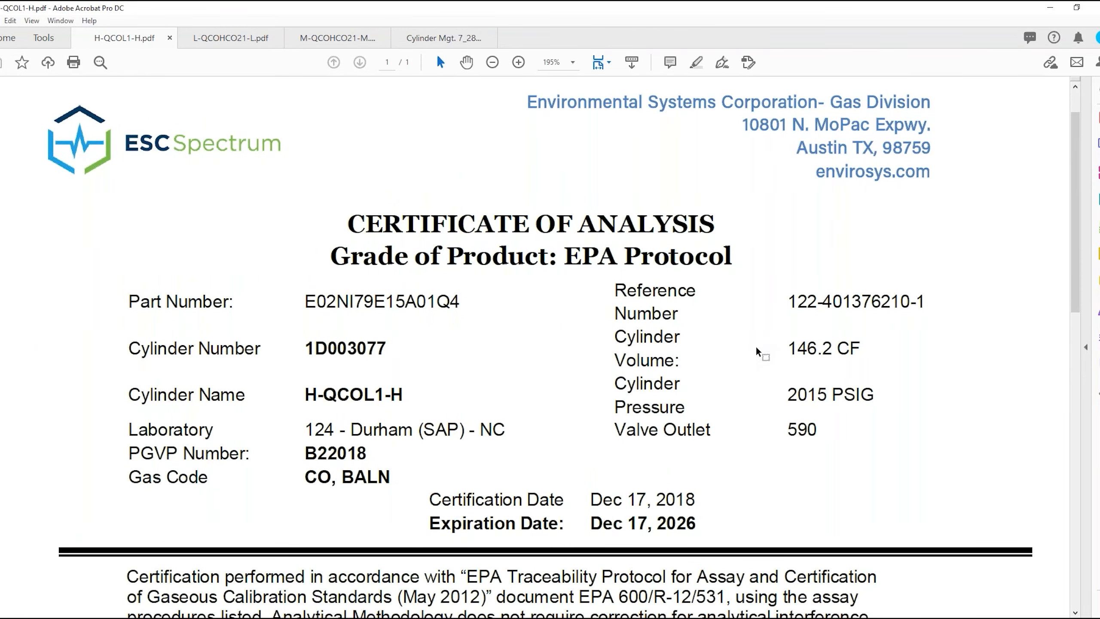
scroll(758, 349, "down", 3)
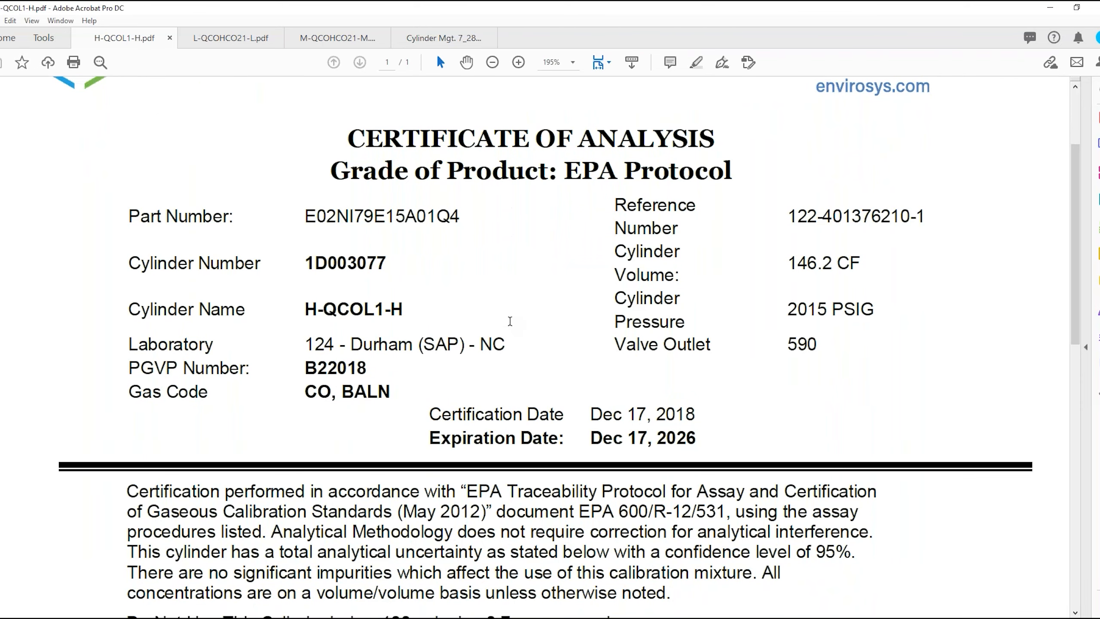
scroll(509, 321, "down", 10)
scroll(510, 321, "down", 4)
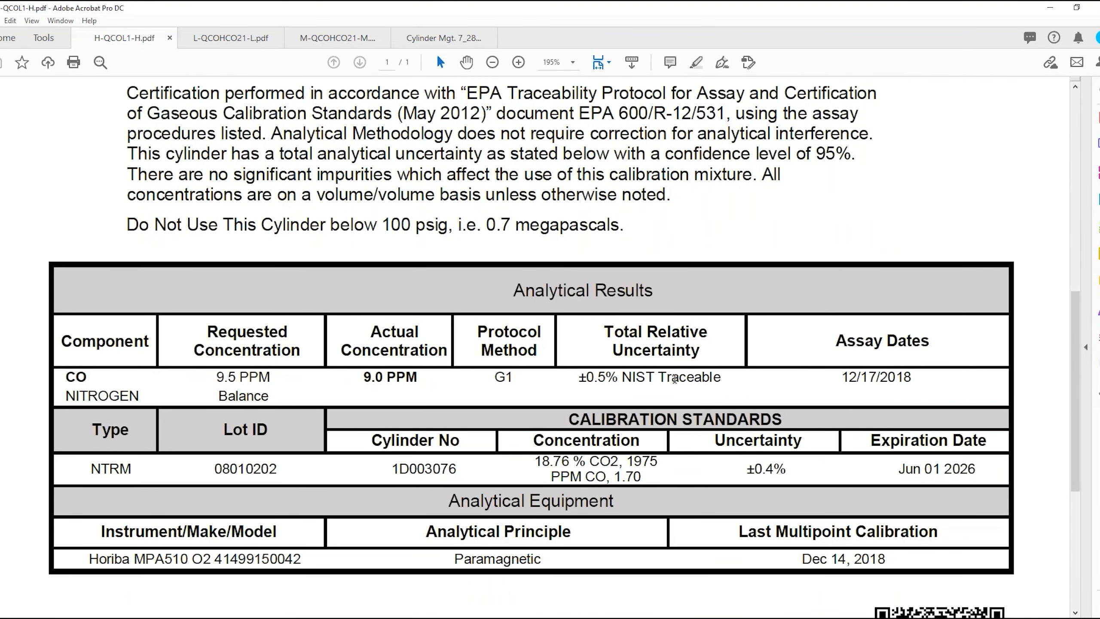
scroll(309, 338, "up", 14)
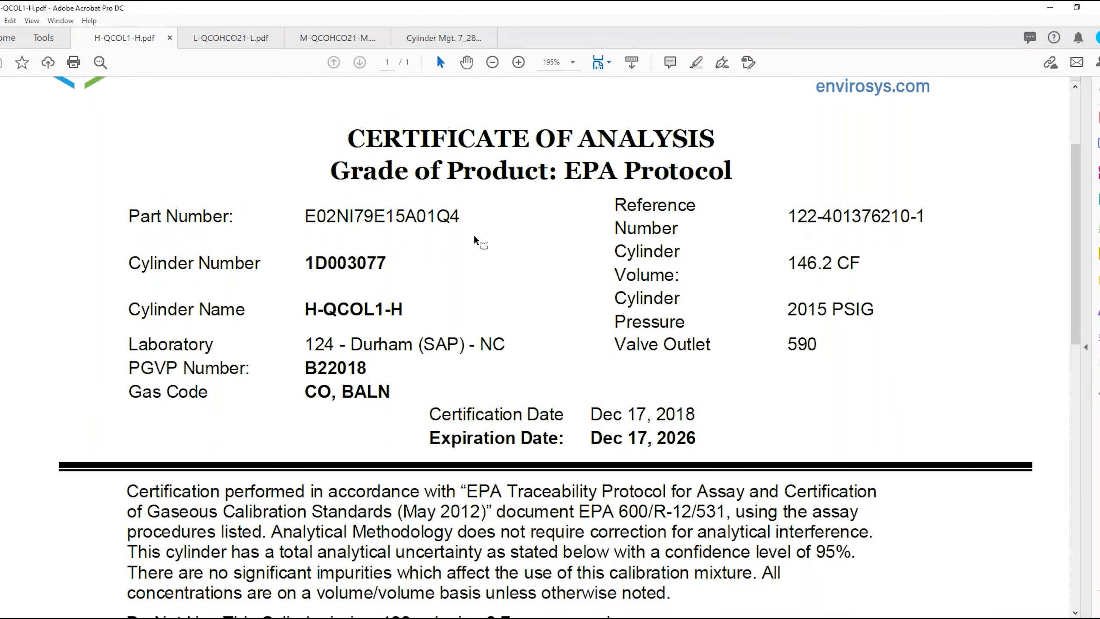
left_click_drag(478, 13, 373, 1)
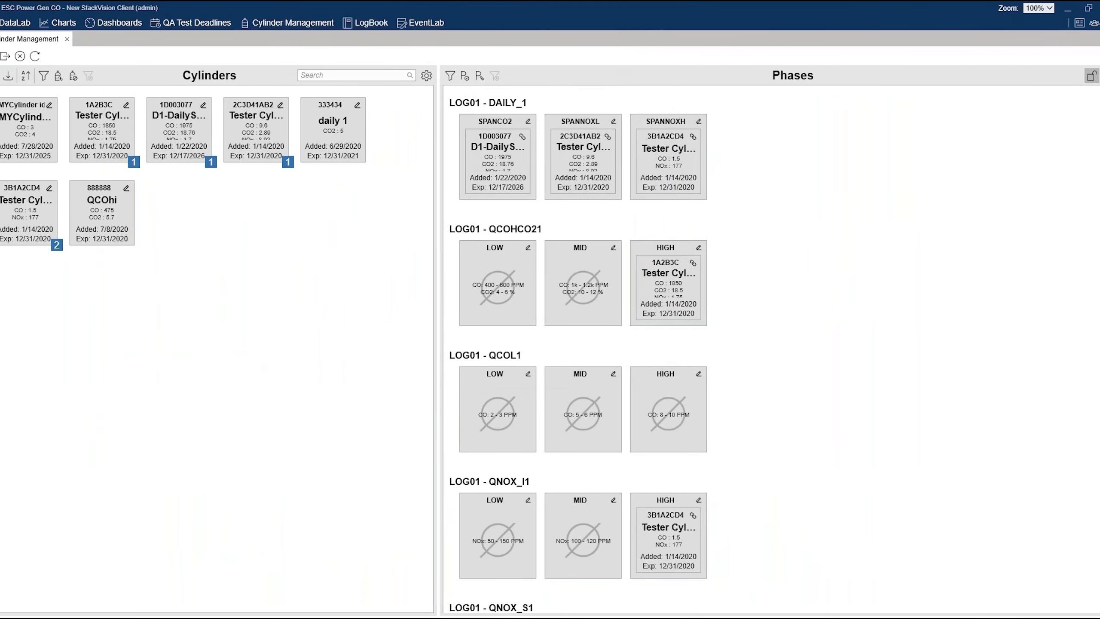
- Start adding a new cylinder in StackVision with the certificate at hand and set its Cylinder ID to 1D003078
left_click(0, 75)
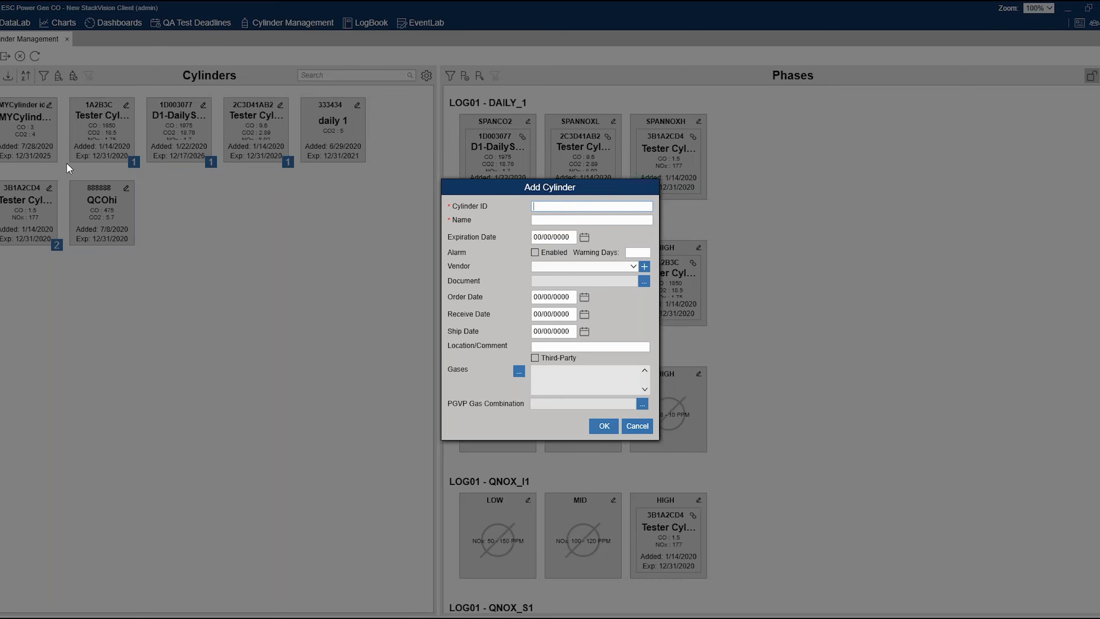
left_click_drag(0, 201, 226, 133)
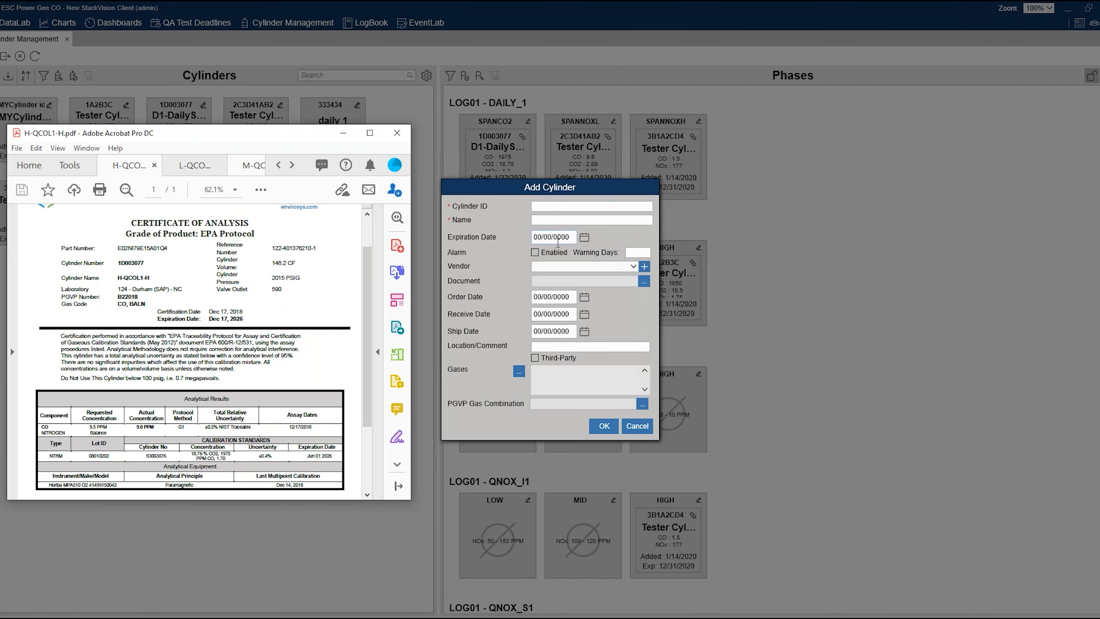
left_click(571, 205)
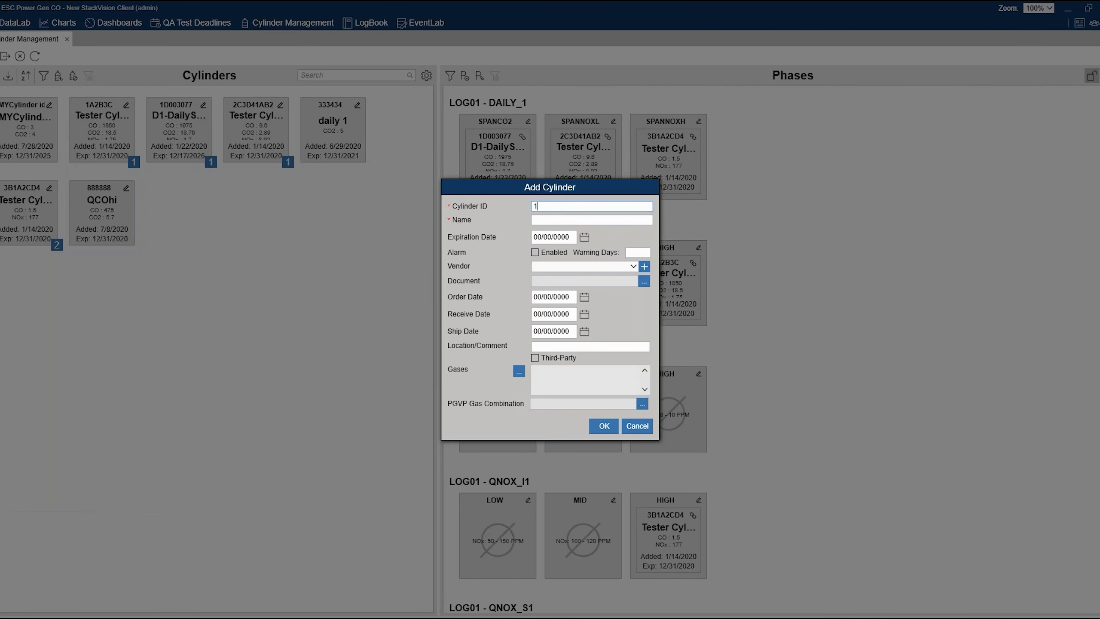
type("1D")
key("alt+Tab")
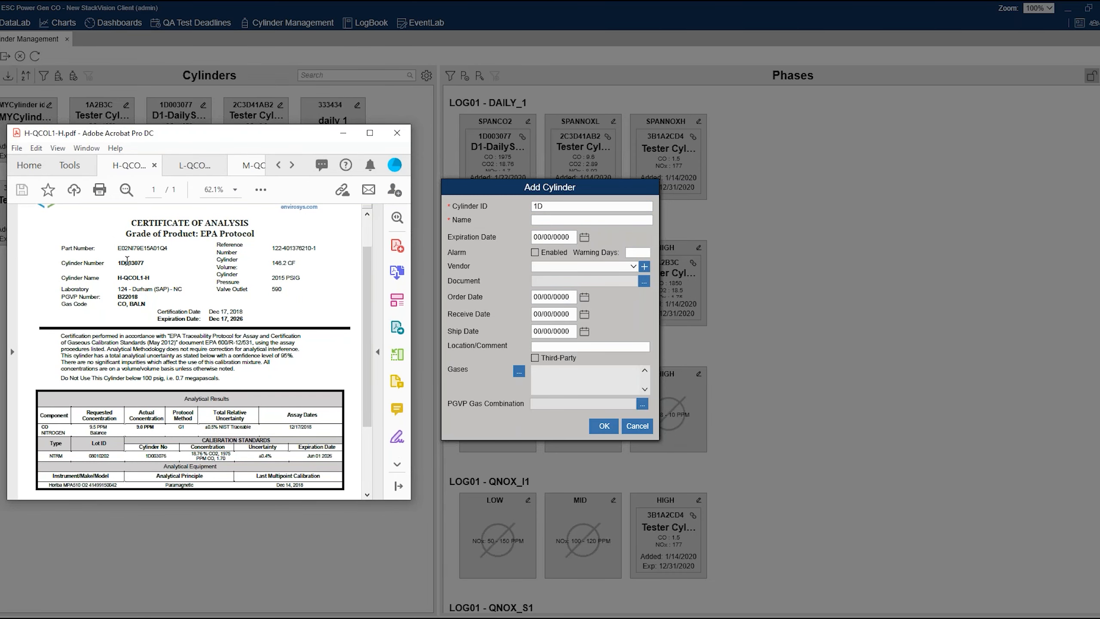
left_click(559, 207)
type("00")
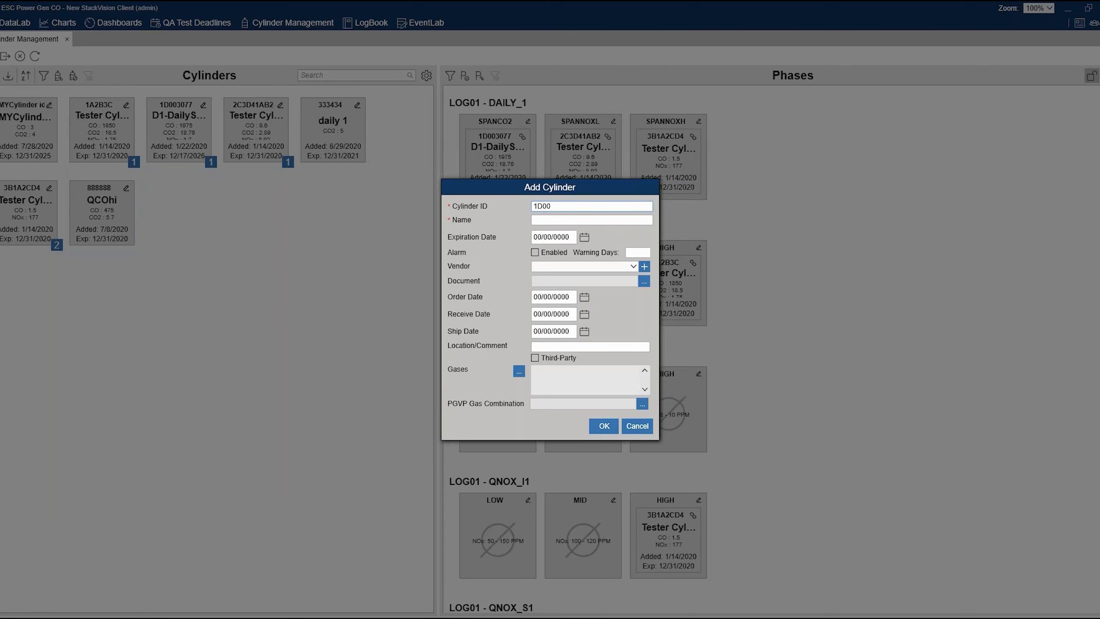
type("3077")
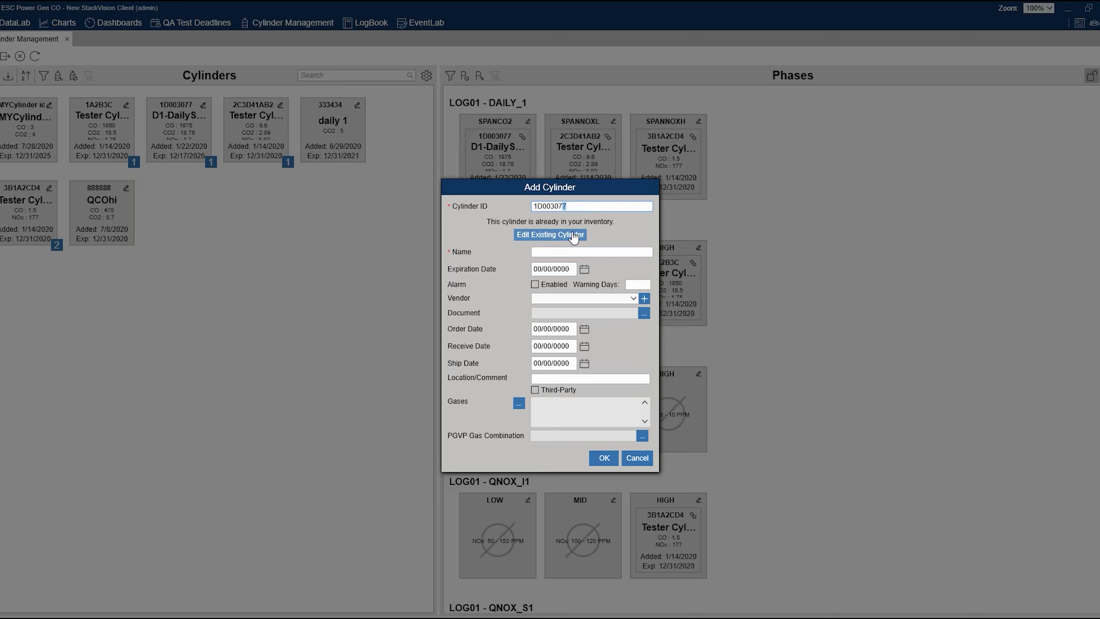
type("8")
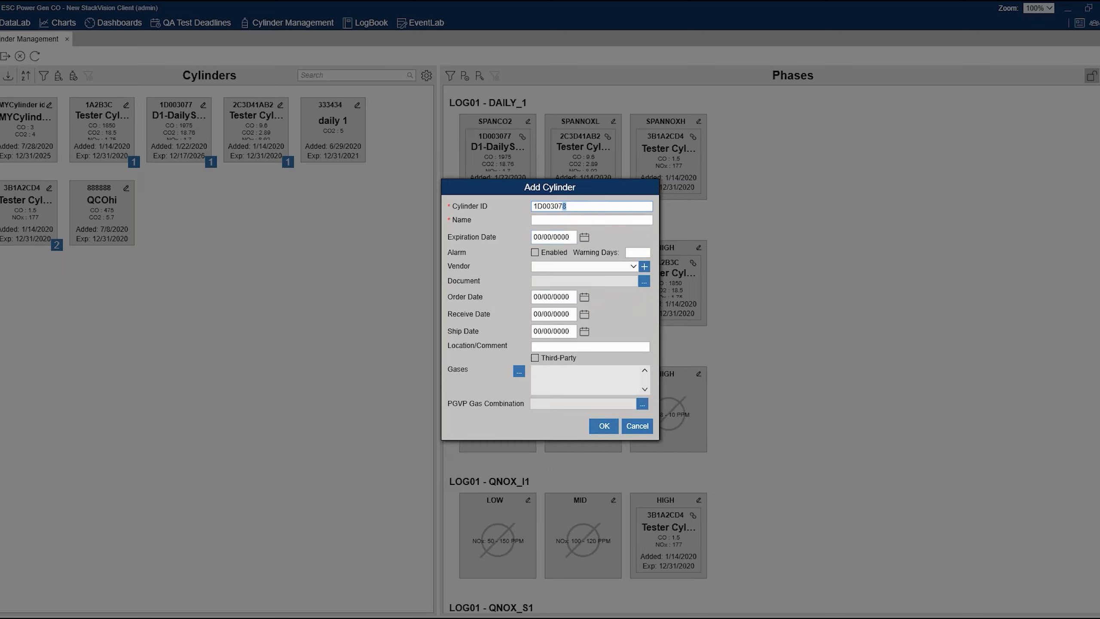
- Copy the cylinder name H-QCOL1-H from the certificate into the new cylinder's Name field
left_click(552, 220)
key("alt+Tab")
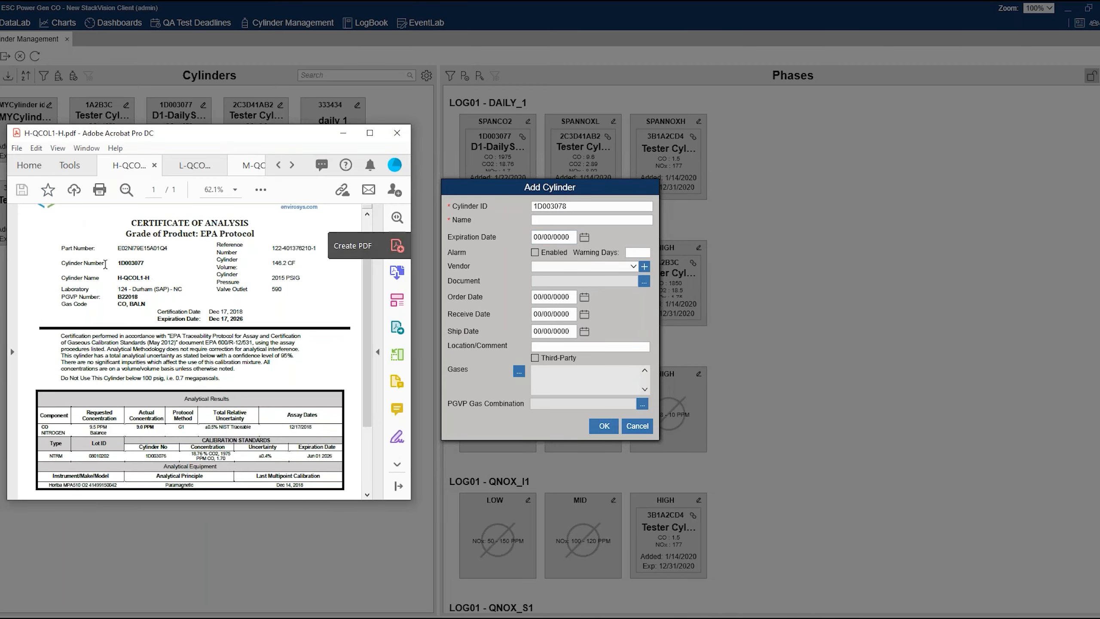
left_click_drag(151, 278, 115, 274)
key("ctrl+c")
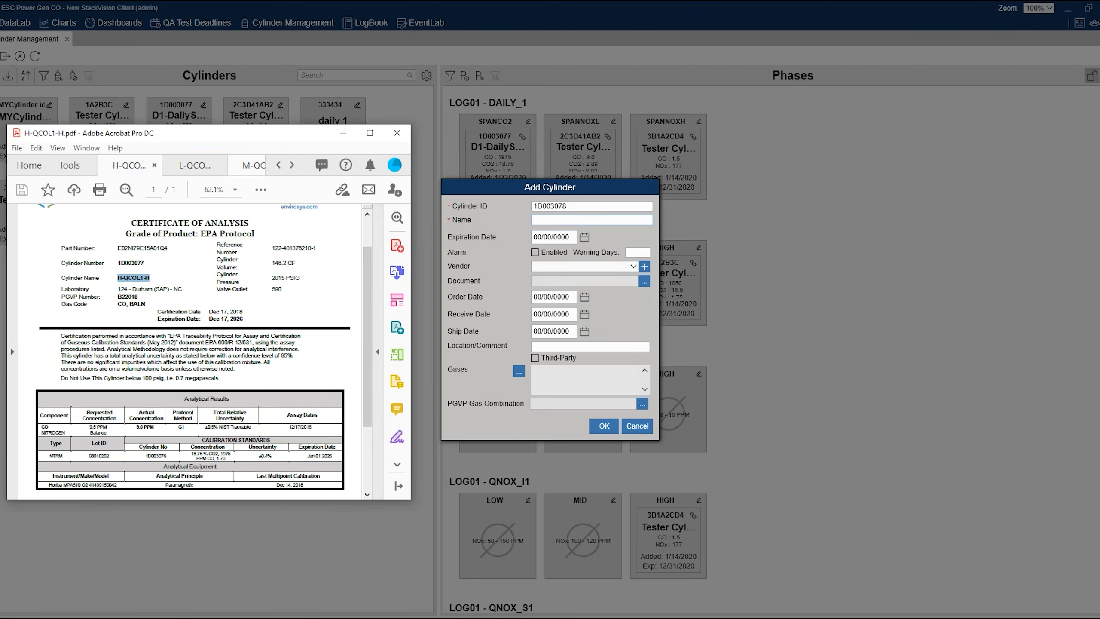
left_click(572, 221)
key("ctrl+v")
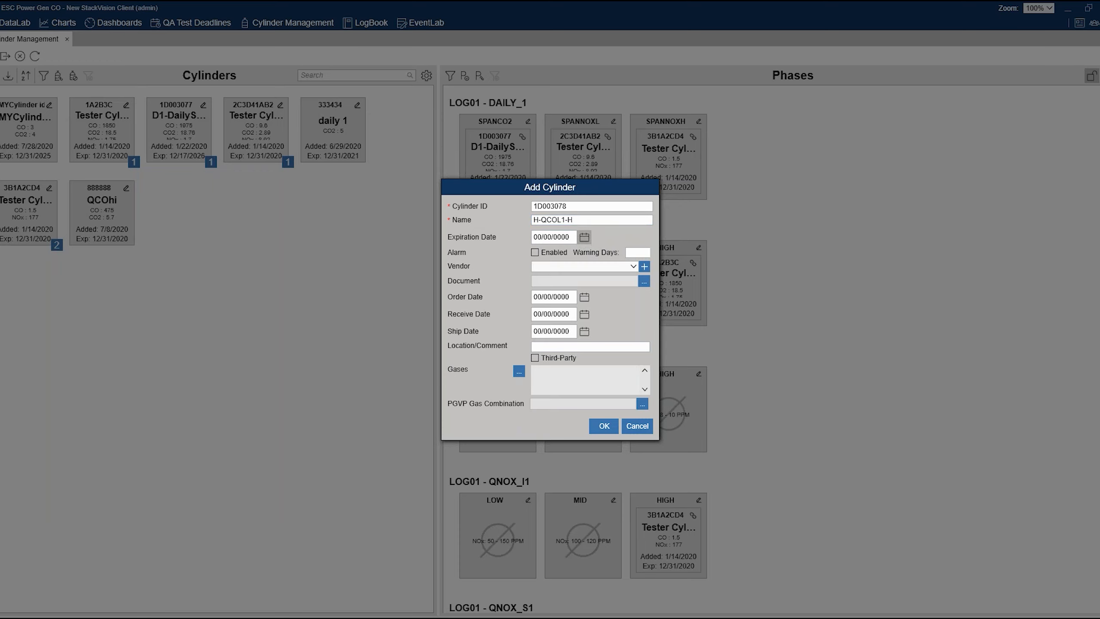
- Set the new cylinder's expiration date to 12/31/2025 and its alarm warning days to 60
left_click(585, 237)
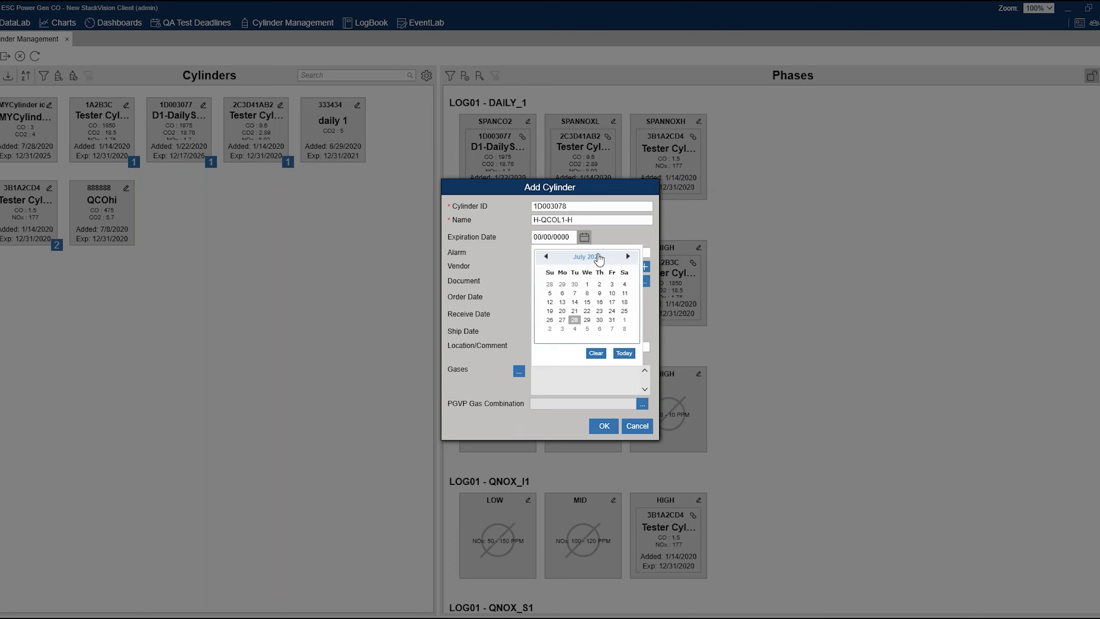
left_click(628, 256)
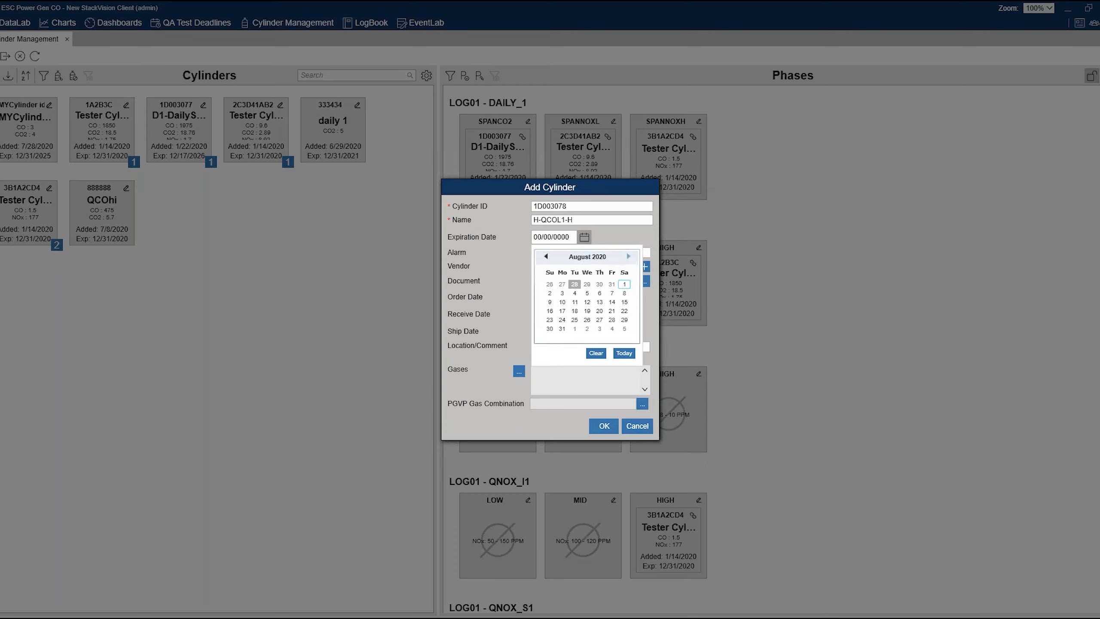
left_click(627, 256)
left_click(570, 237)
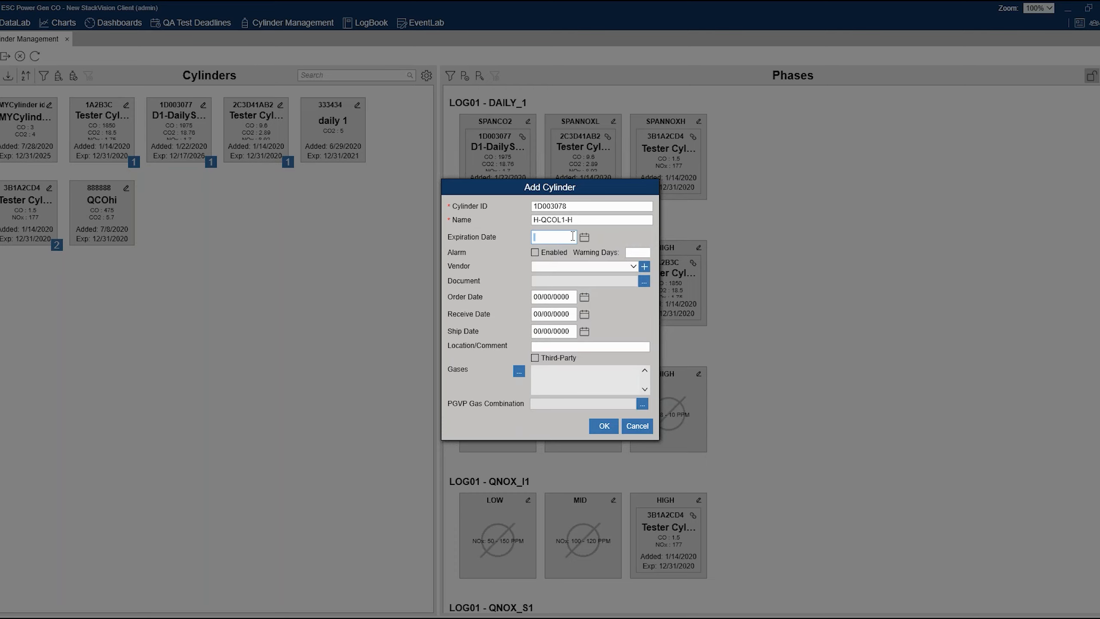
type("12/31/2025")
left_click(634, 250)
left_click_drag(541, 237, 569, 238)
left_click(634, 252)
left_click(633, 251)
type("60")
- Look through the available PGVP and non-PGVP vendors for the new cylinder
left_click(634, 267)
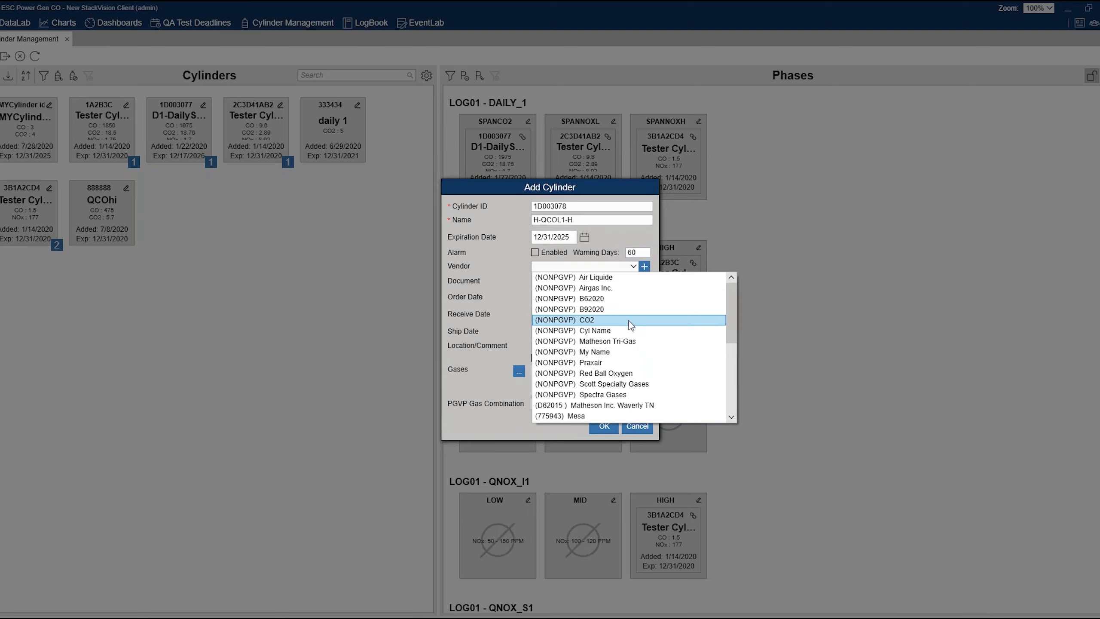
scroll(630, 326, "down", 5)
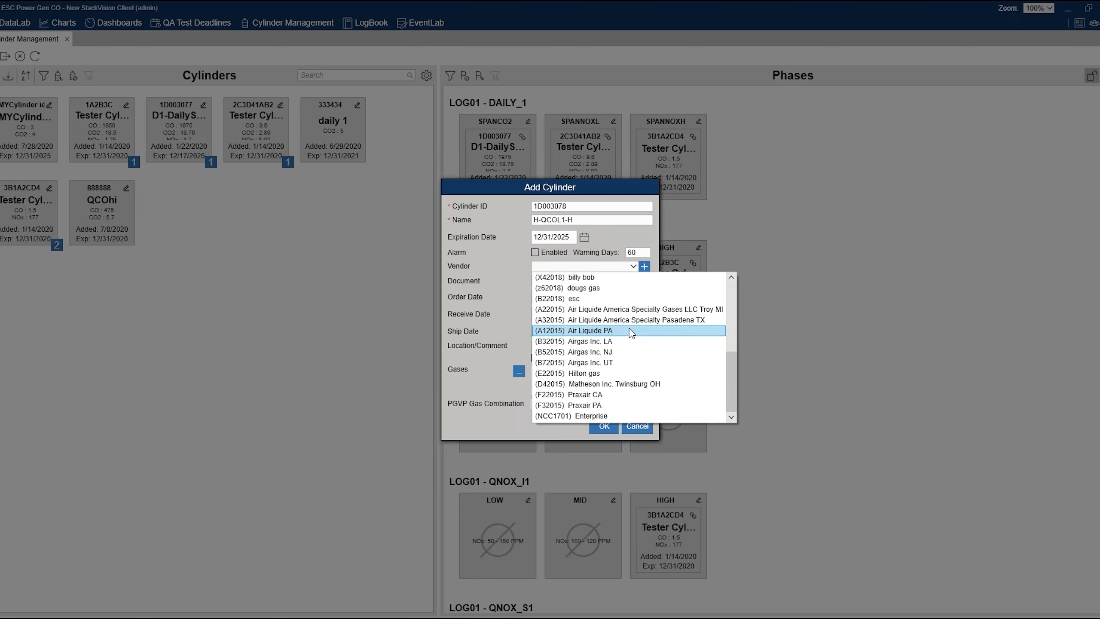
scroll(630, 330, "up", 5)
scroll(631, 329, "down", 5)
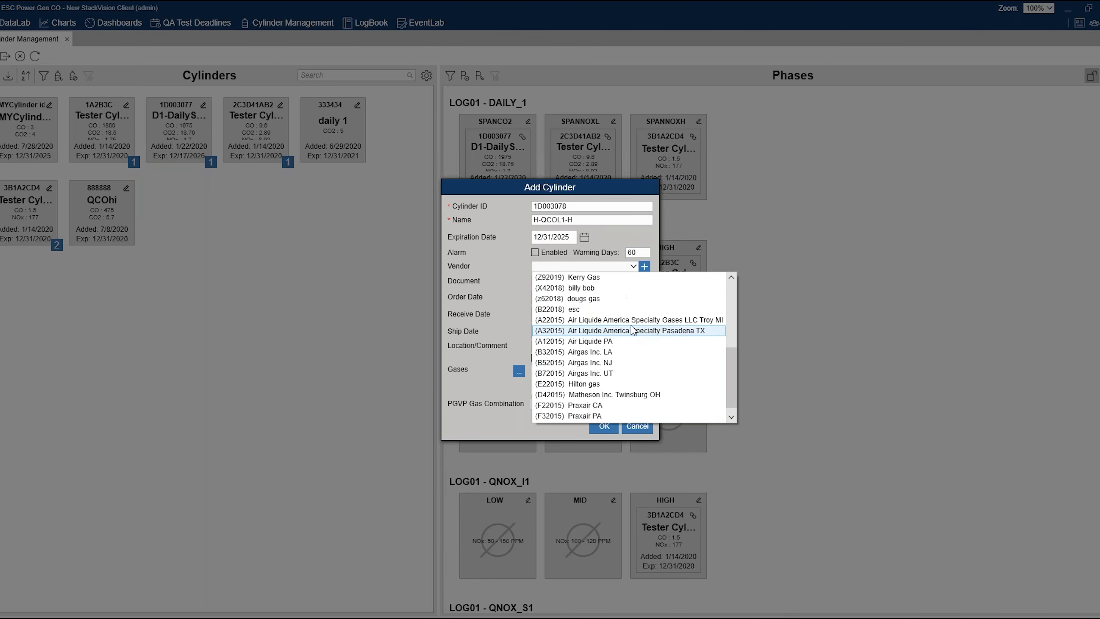
scroll(633, 330, "down", 1)
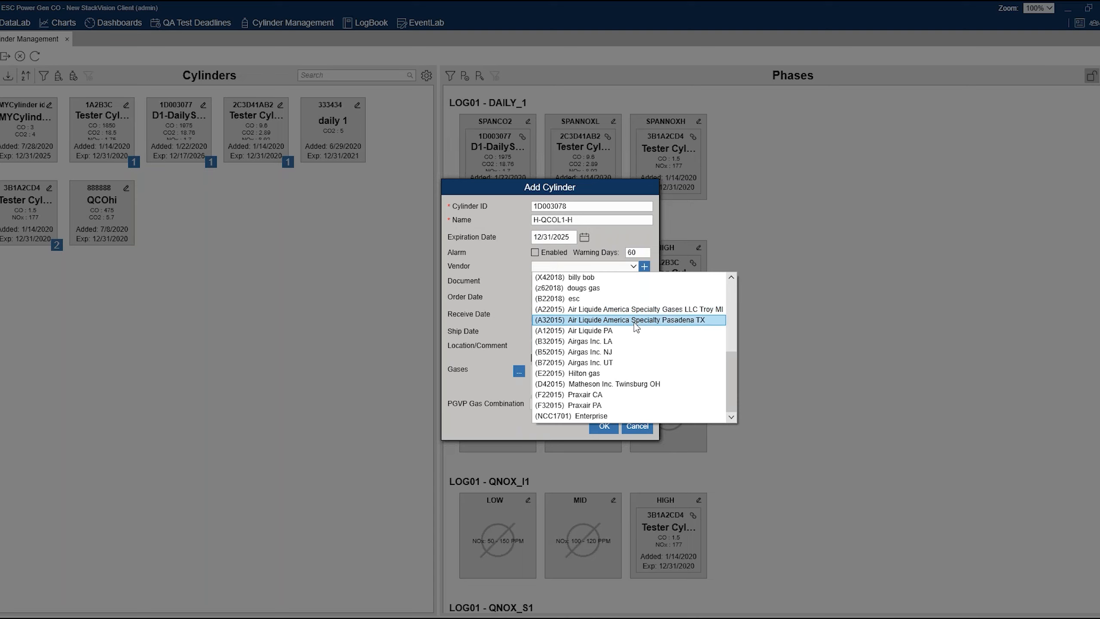
scroll(619, 301, "up", 5)
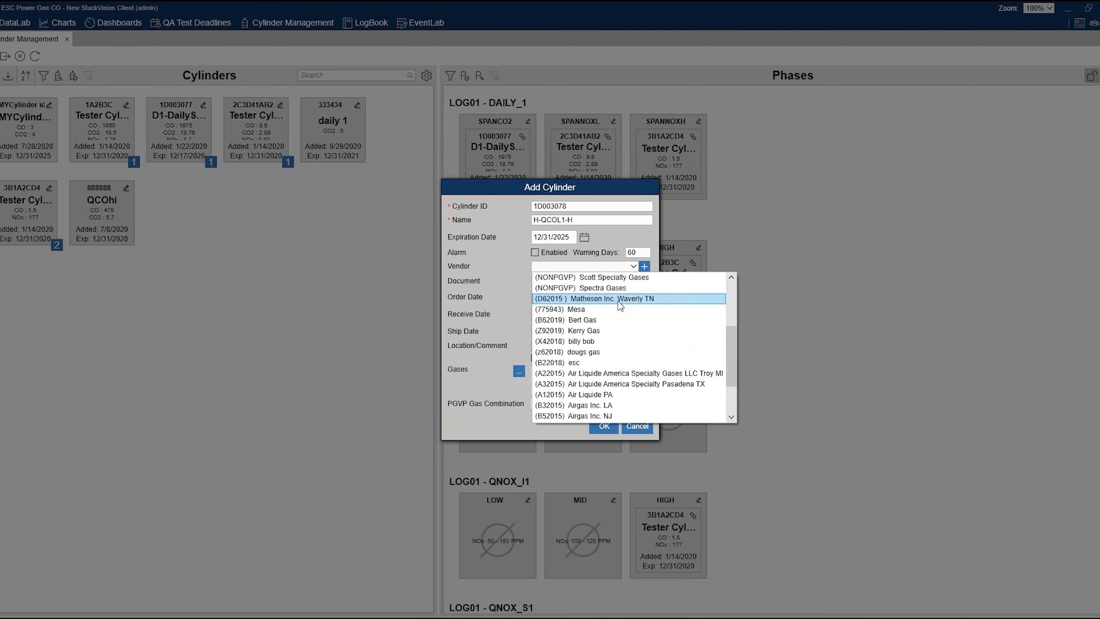
scroll(619, 304, "down", 5)
scroll(619, 305, "up", 5)
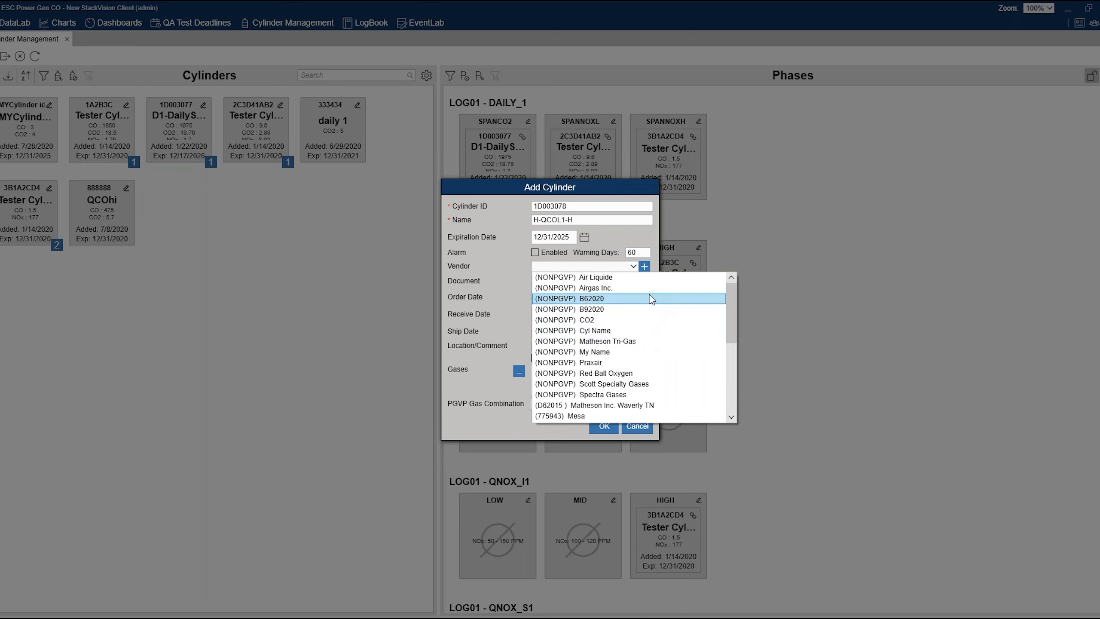
- Examine the new-vendor form and locate the PGVP number on the cylinder's certificate, without adding a vendor
left_click(645, 266)
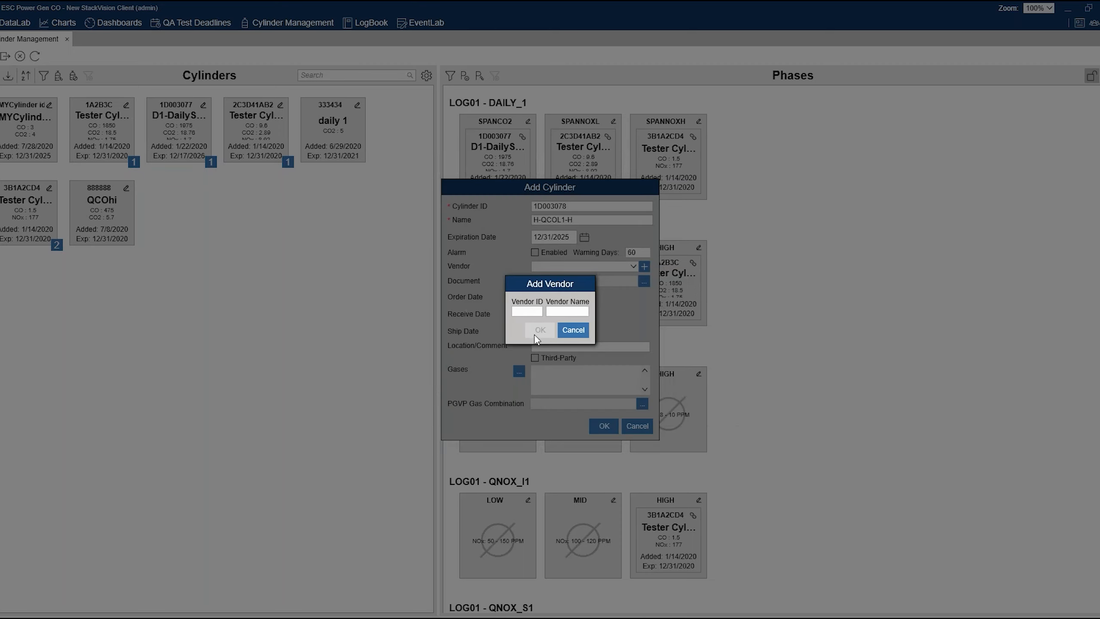
left_click(522, 310)
key("alt+Tab")
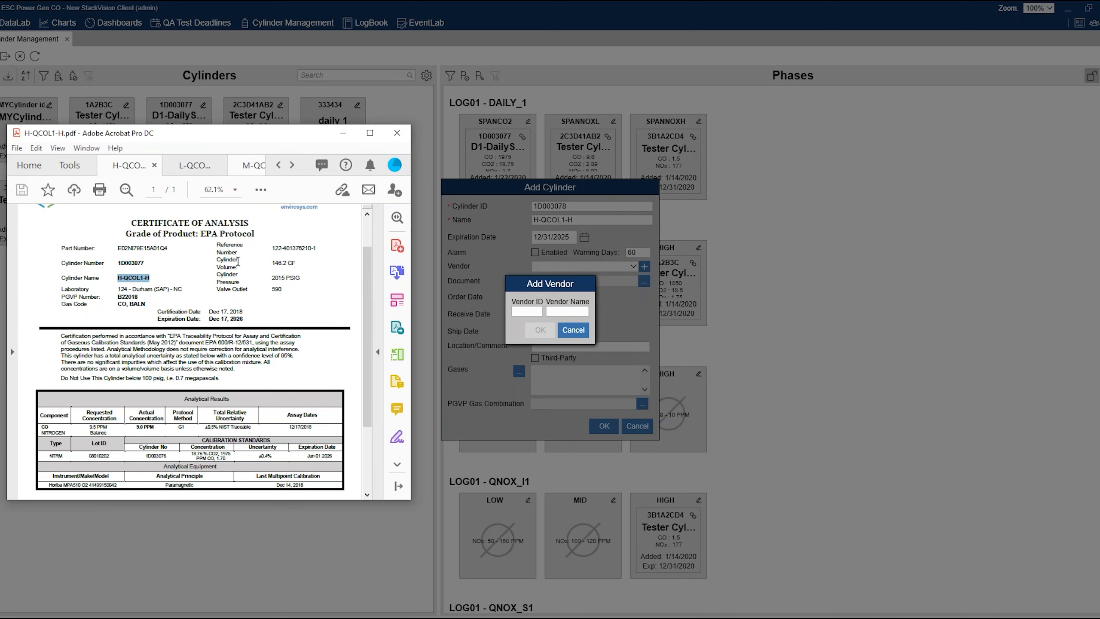
left_click_drag(120, 299, 138, 299)
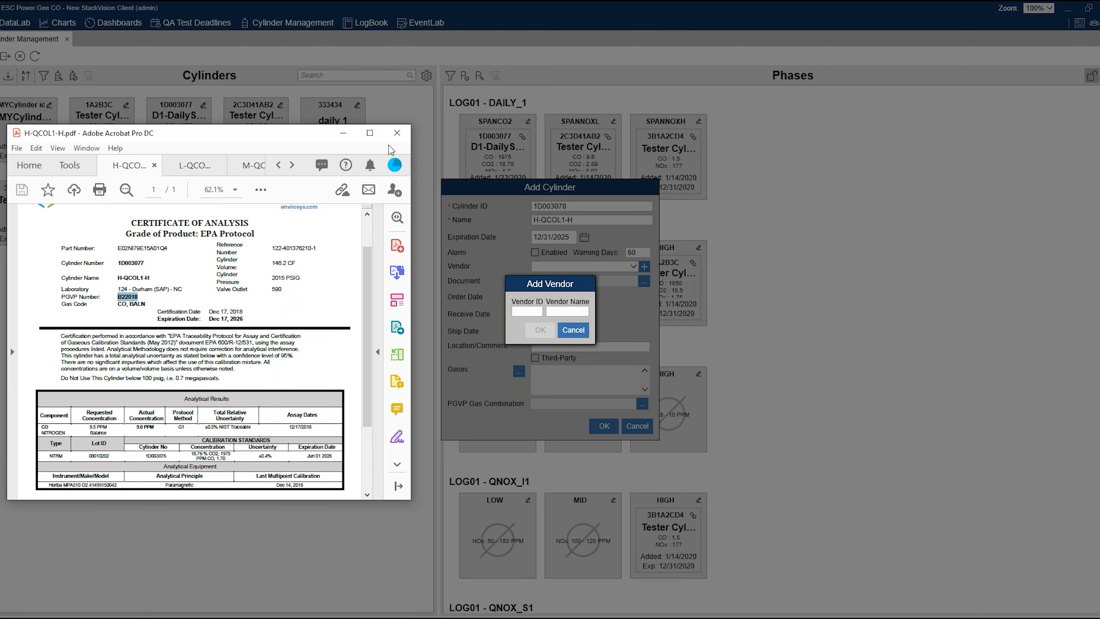
left_click(575, 329)
left_click(576, 329)
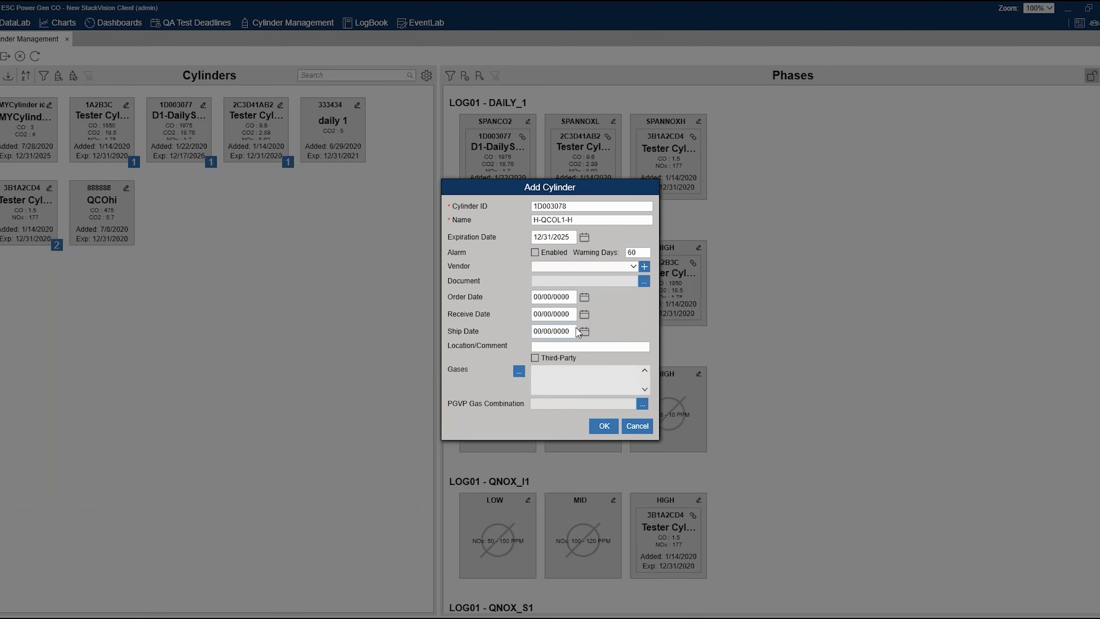
- Set the new cylinder's vendor to (B32015) Airgas Inc. LA
left_click(634, 266)
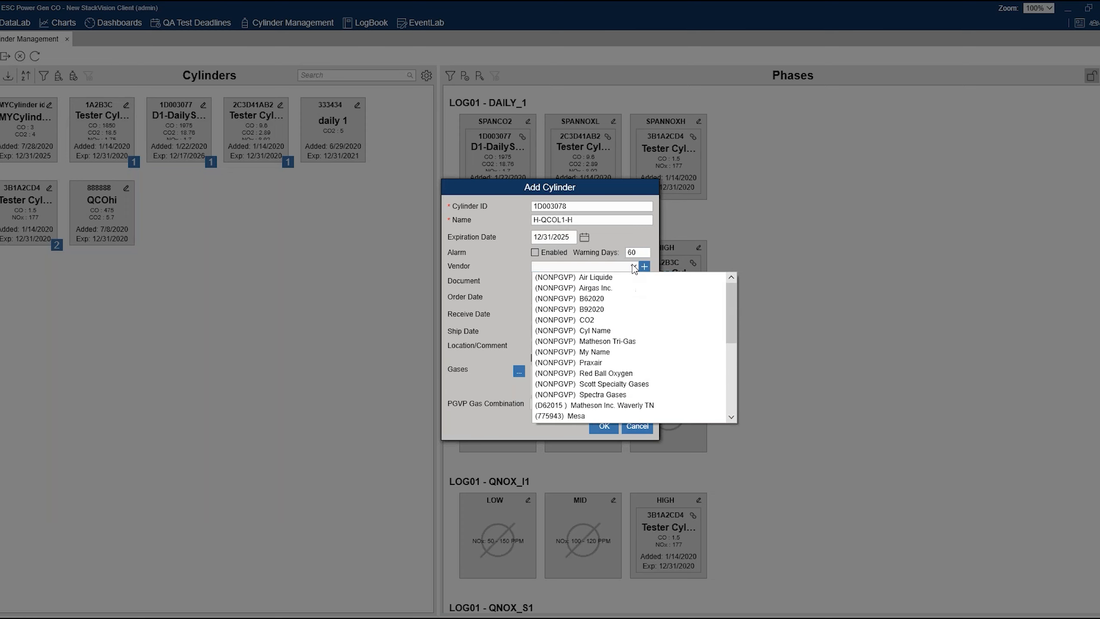
scroll(606, 374, "down", 5)
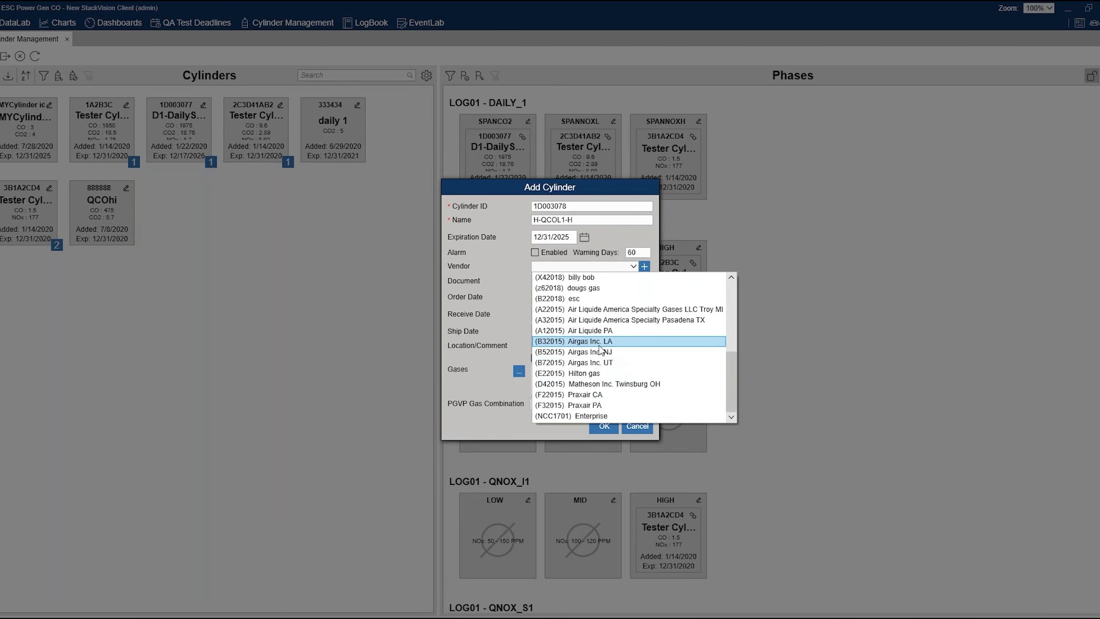
left_click(615, 342)
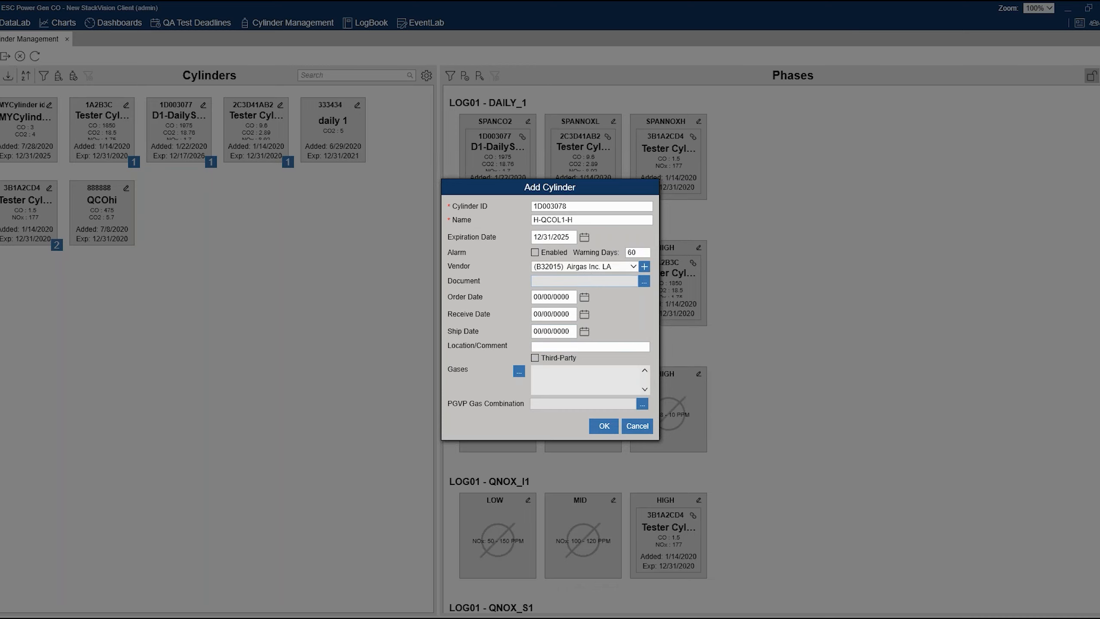
- Enter Bottle Farm as the new cylinder's location/comment, with the certificate checked beforehand
key("alt+Tab")
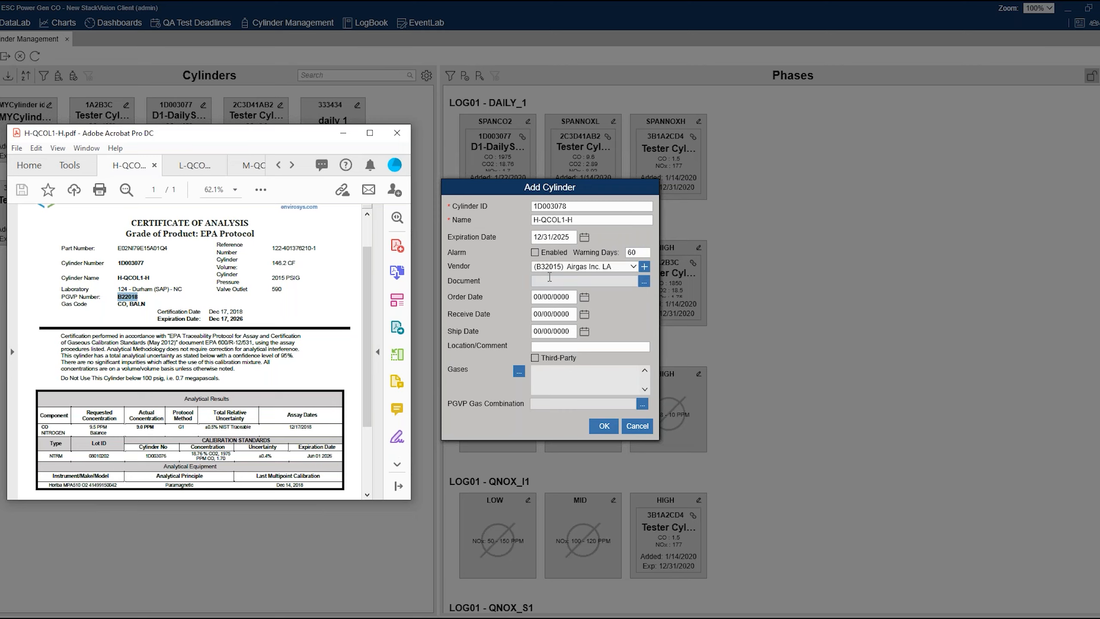
left_click(572, 351)
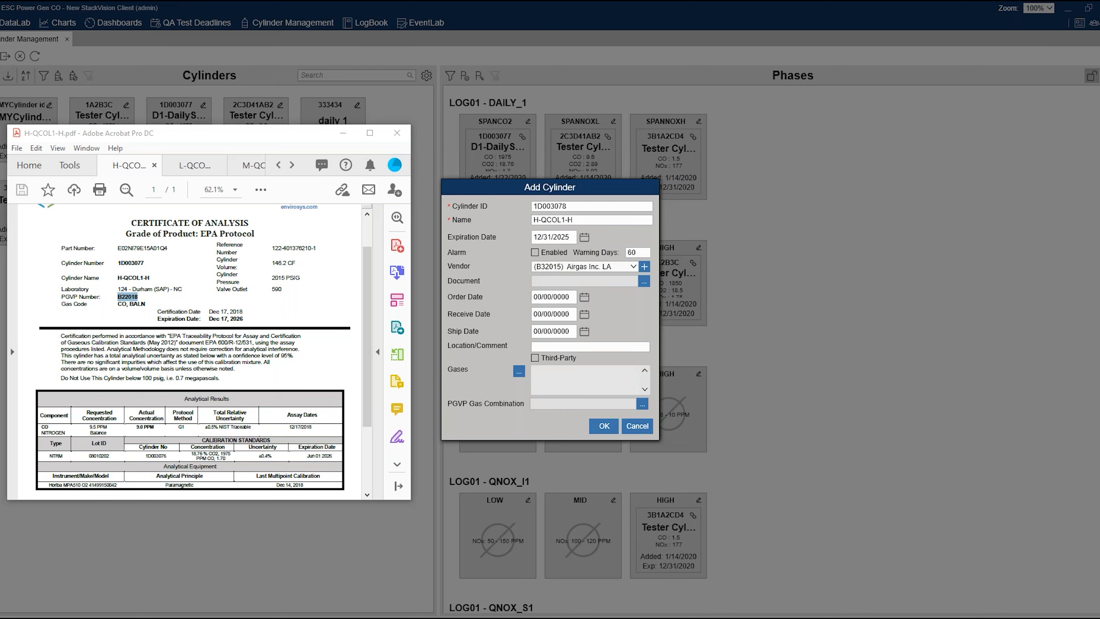
left_click(565, 347)
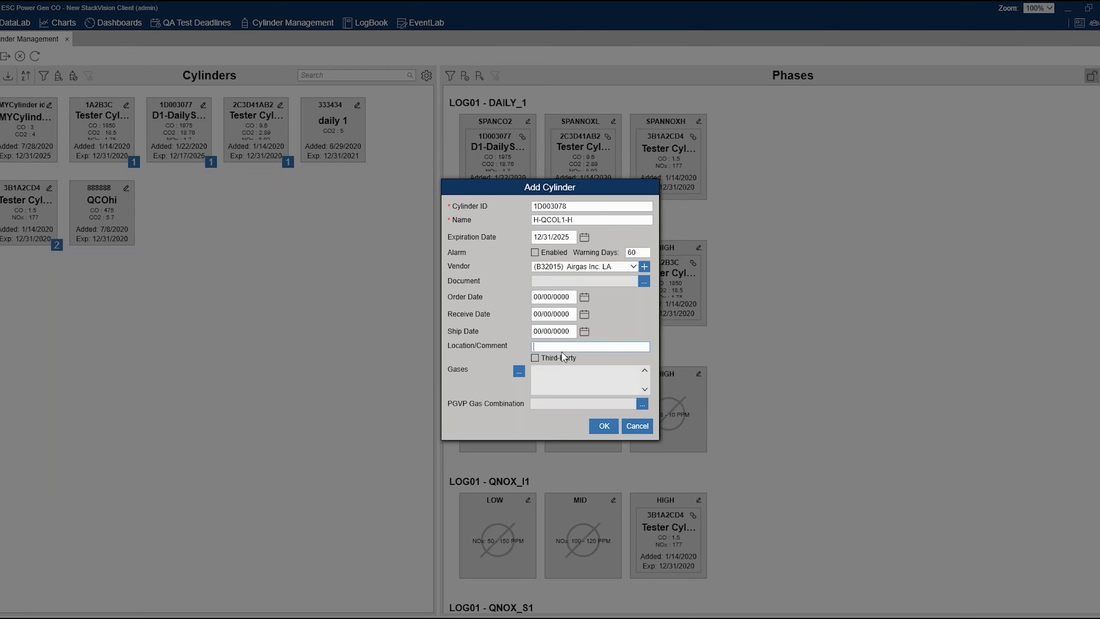
type("bOTTLE")
key("BackSpace")
key("BackSpace")
key("BackSpace")
key("BackSpace")
key("BackSpace")
key("BackSpace")
type("Boyy")
key("BackSpace")
key("BackSpace")
type("ttlre Fat")
key("BackSpace")
key("BackSpace")
key("BackSpace")
key("BackSpace")
type("Farm")
- Open the new cylinder's gas list and look up the actual CO concentration in the certificate's analytical results
left_click(519, 372)
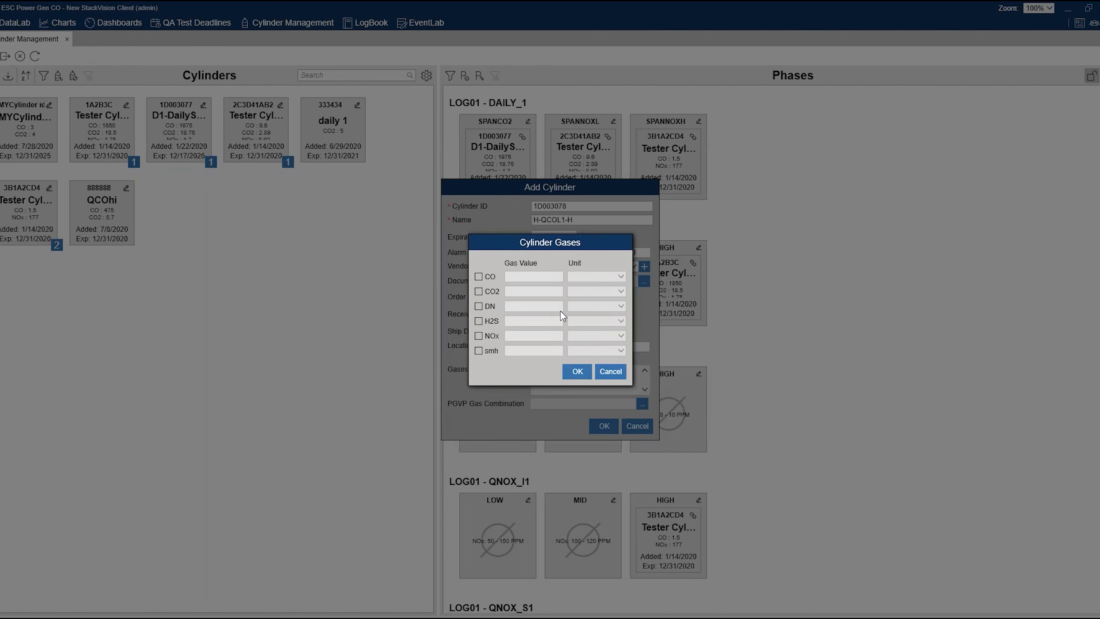
left_click(611, 371)
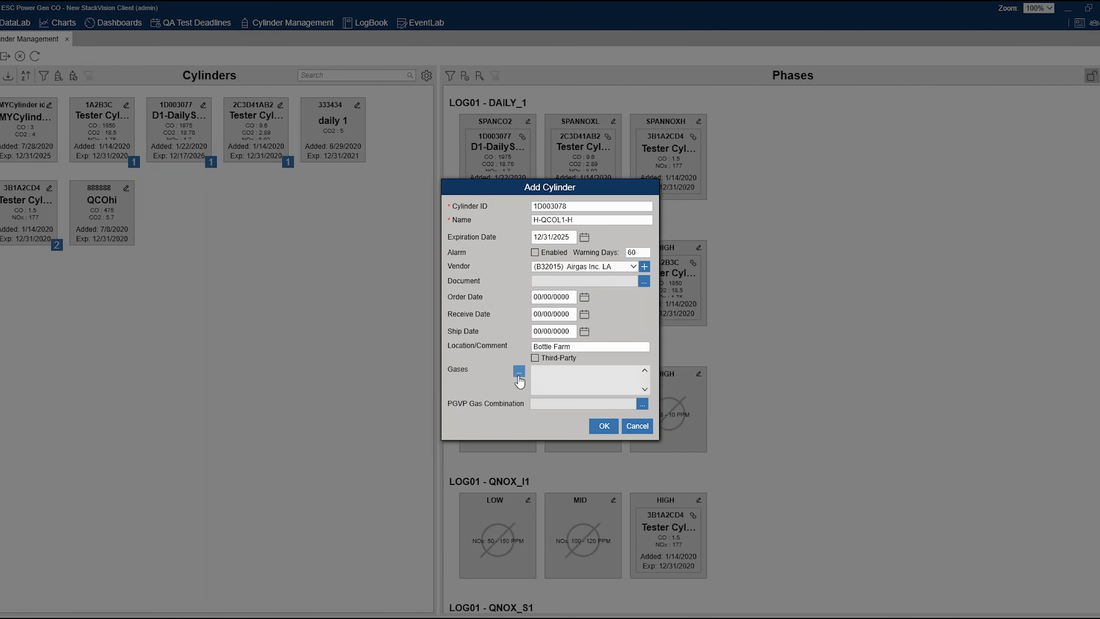
left_click(519, 372)
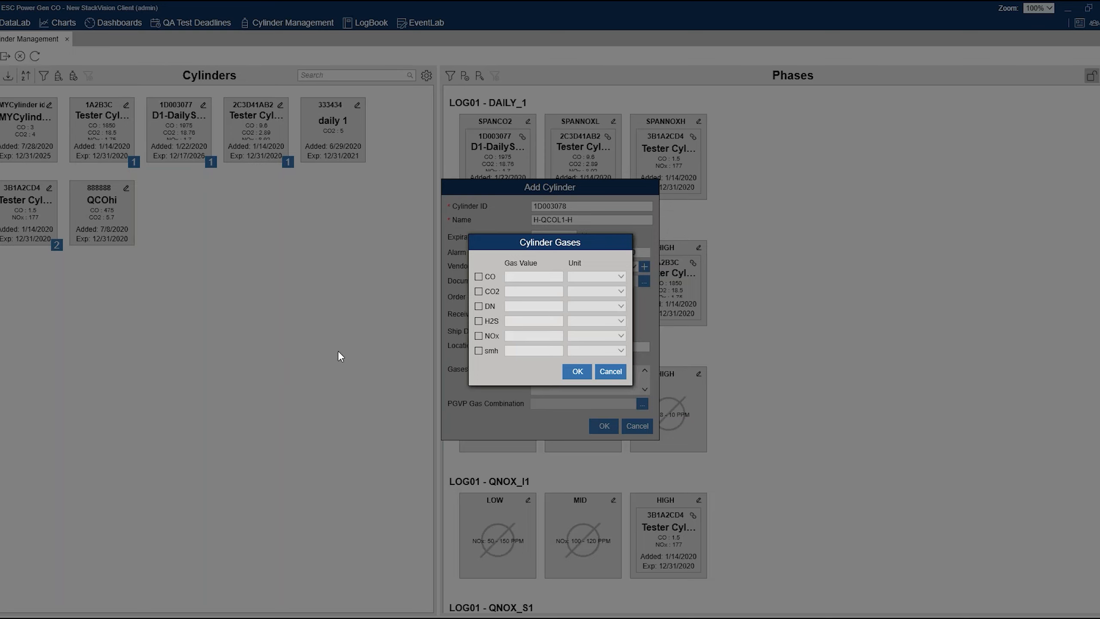
key("alt+Tab")
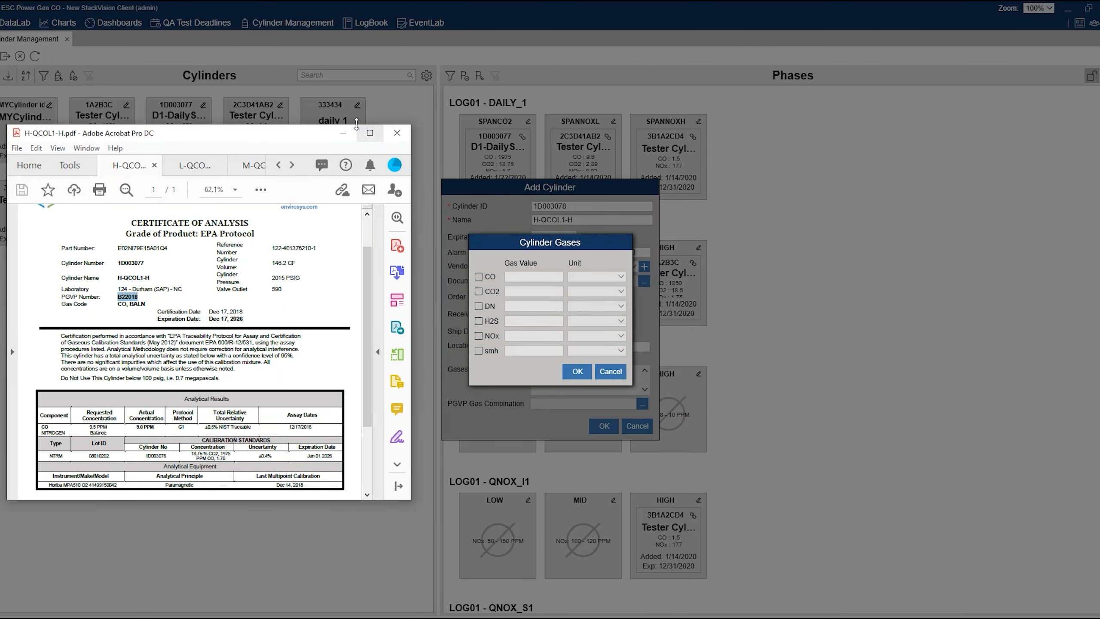
left_click(370, 132)
scroll(550, 347, "down", 5)
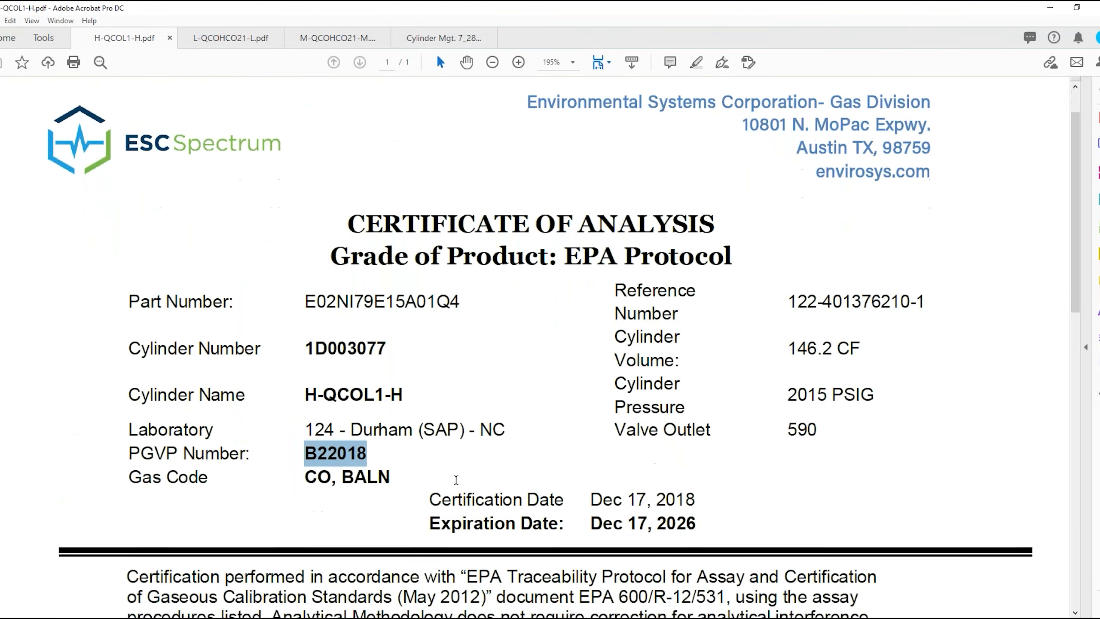
scroll(275, 445, "down", 4)
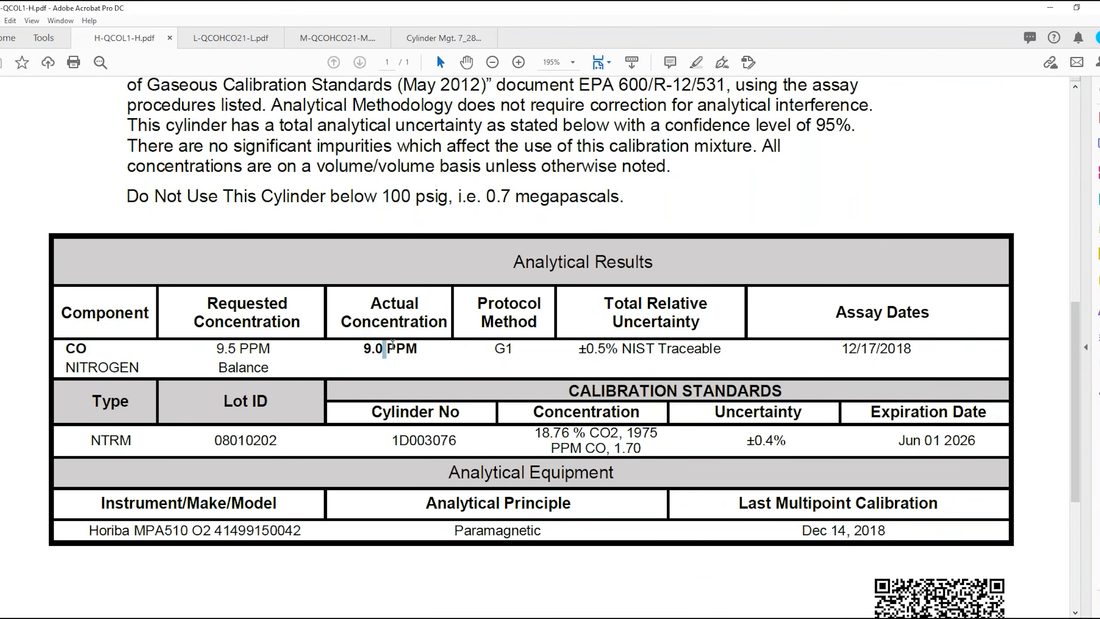
double_click(388, 349)
left_click_drag(352, 344, 428, 348)
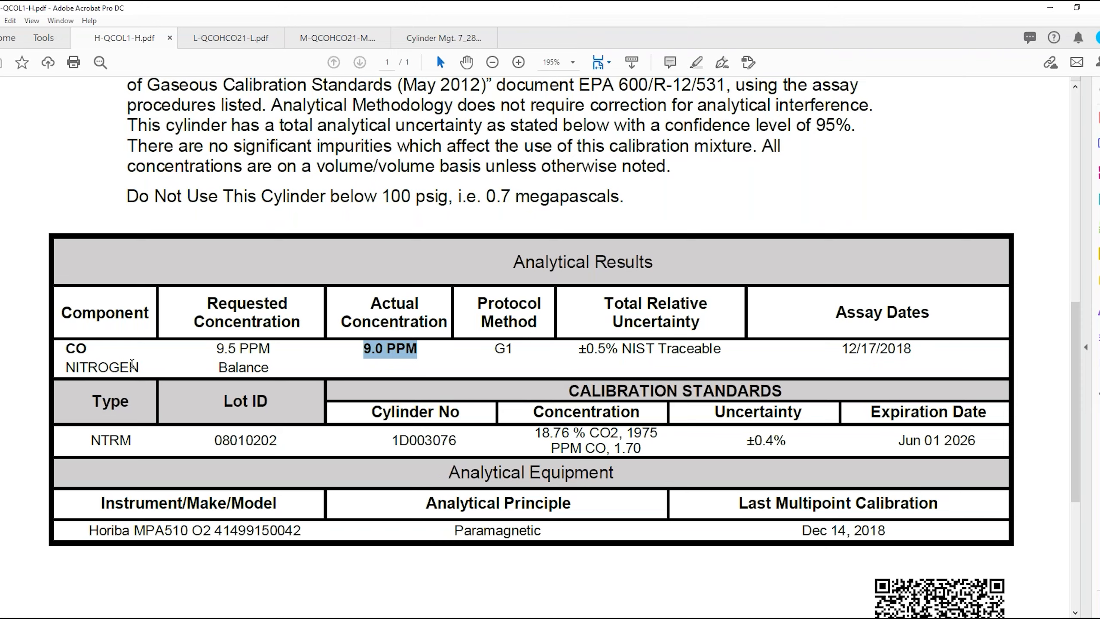
key("alt+Tab")
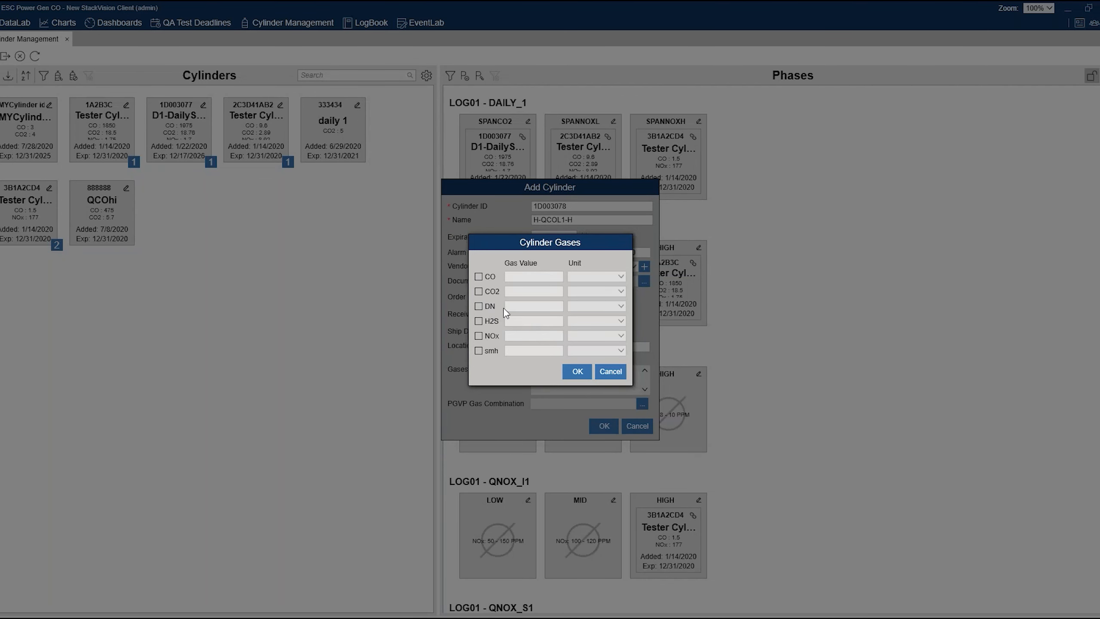
- Enable CO in the cylinder's gases with a value of 9.0 in PPM and accept the gas list
left_click(479, 277)
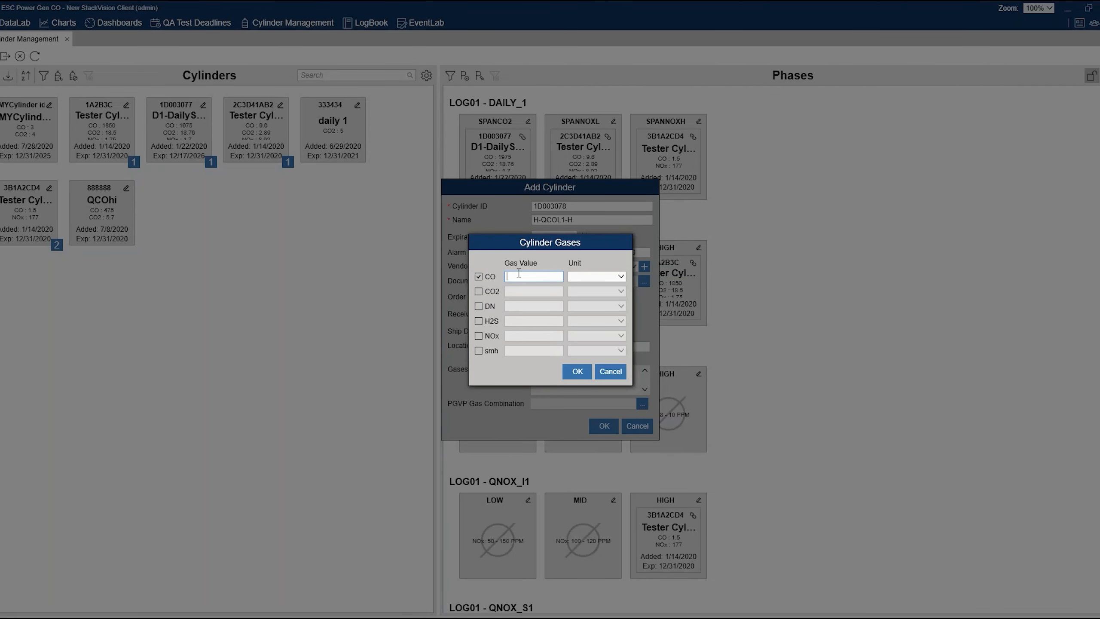
type("9.0")
left_click(623, 279)
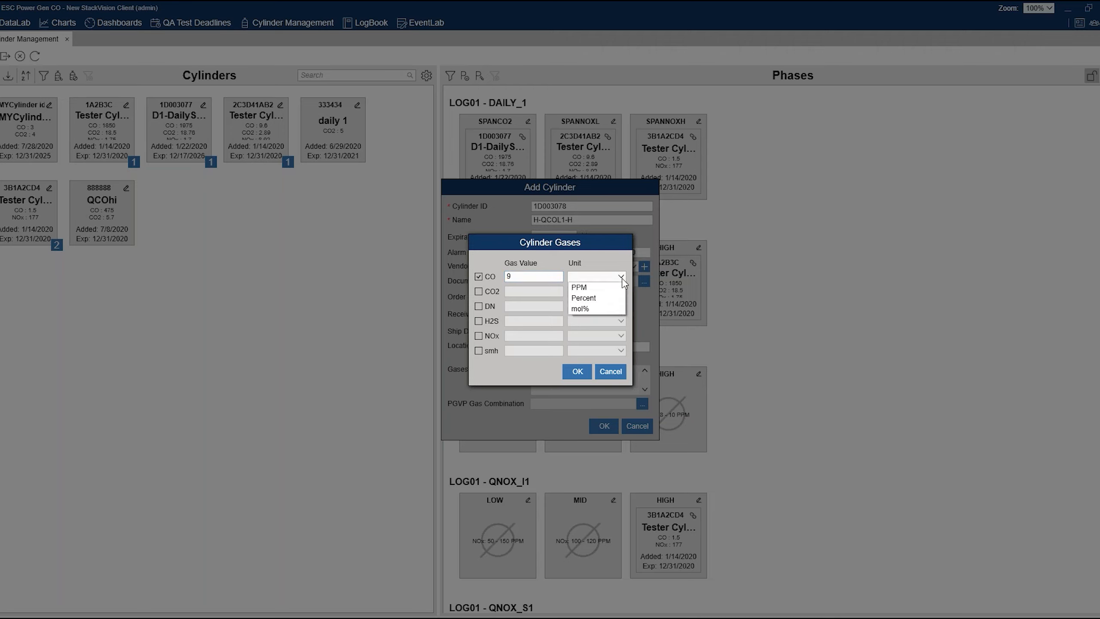
left_click(587, 289)
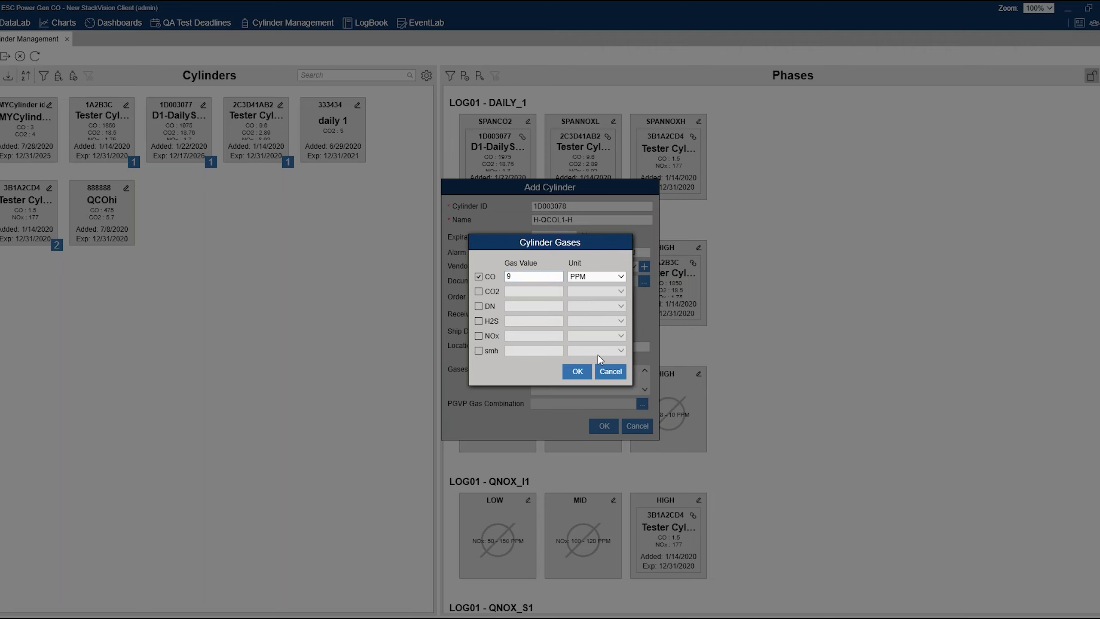
left_click(586, 372)
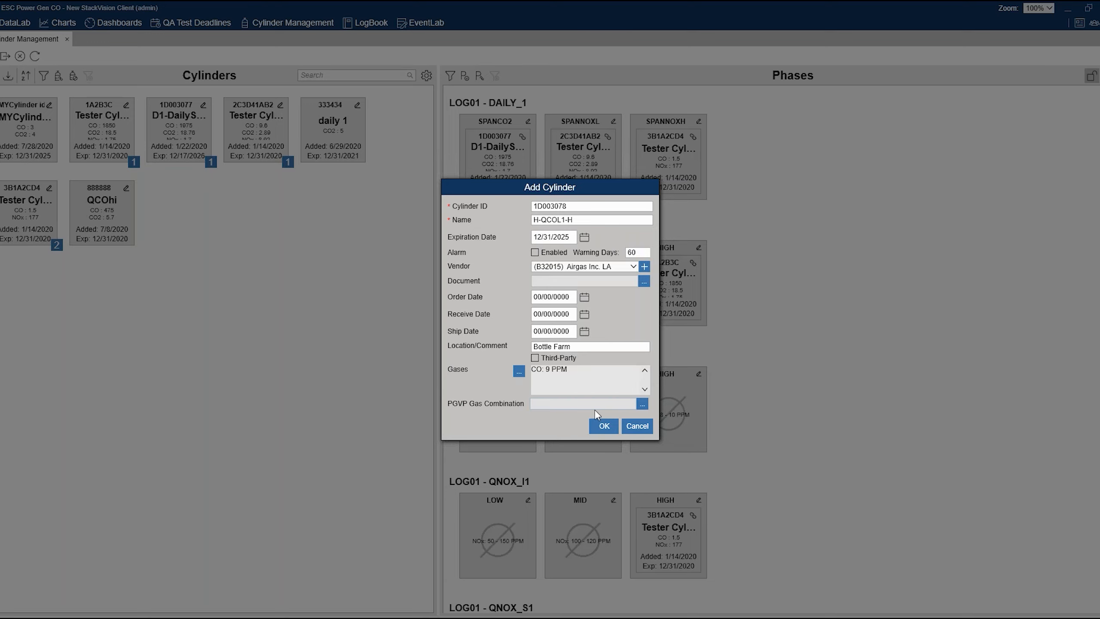
- Set the PGVP gas combination to BALN,CO2 by choosing those gas codes, and finish adding the cylinder
left_click(642, 404)
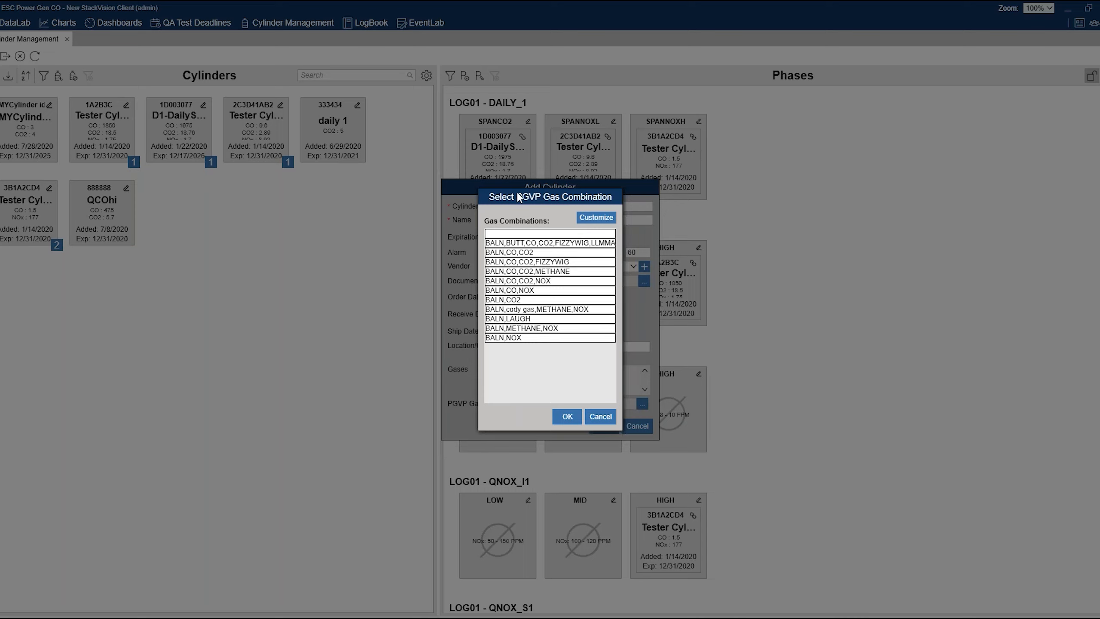
left_click(545, 339)
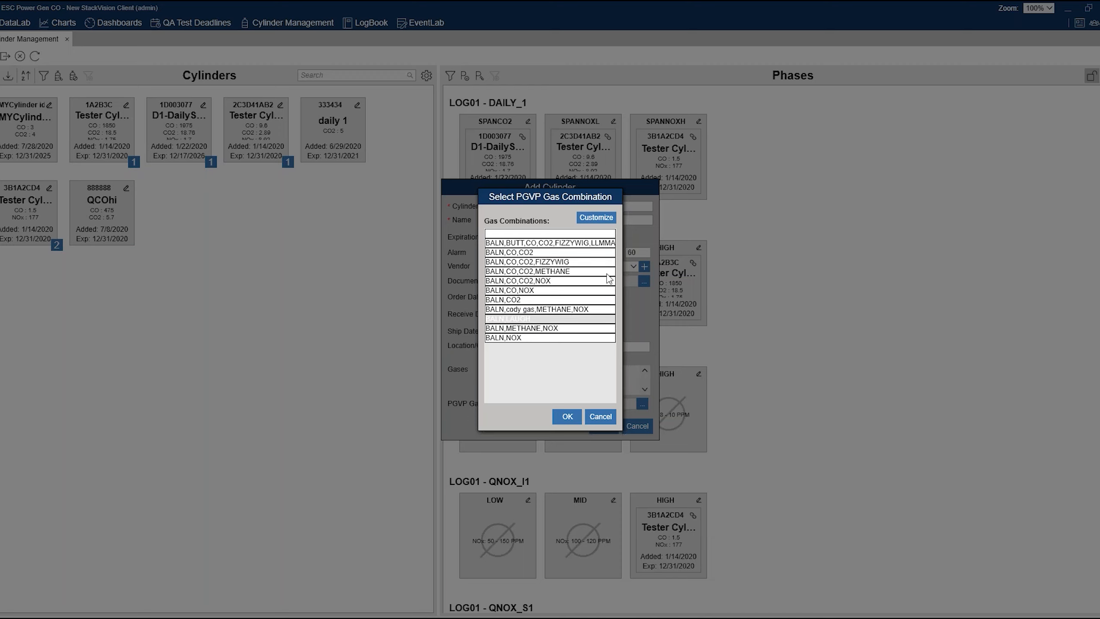
left_click(596, 217)
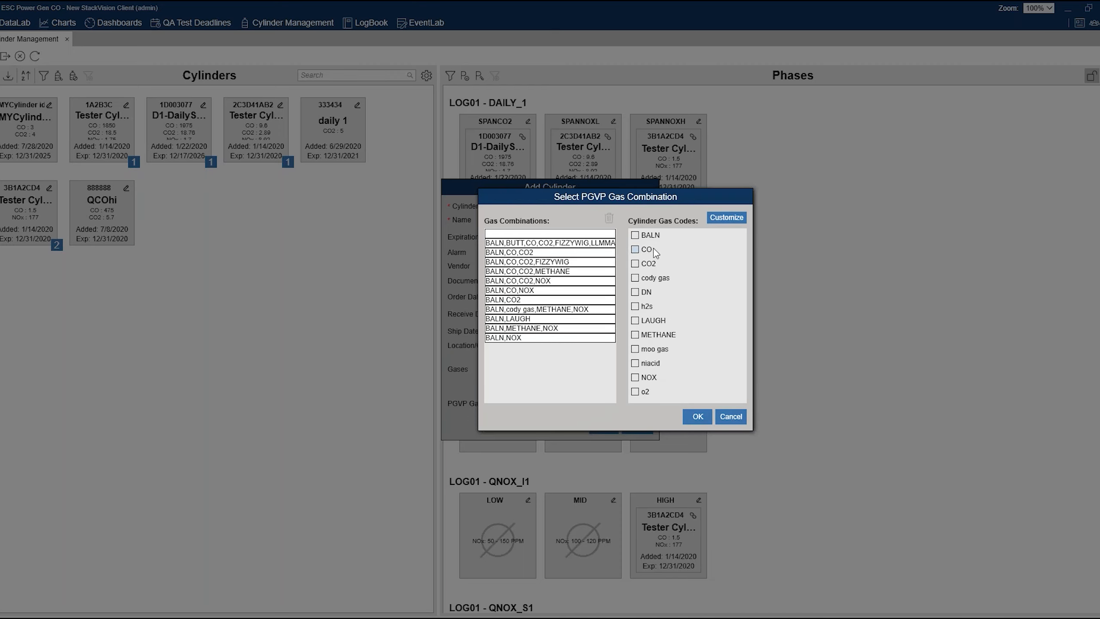
left_click(637, 265)
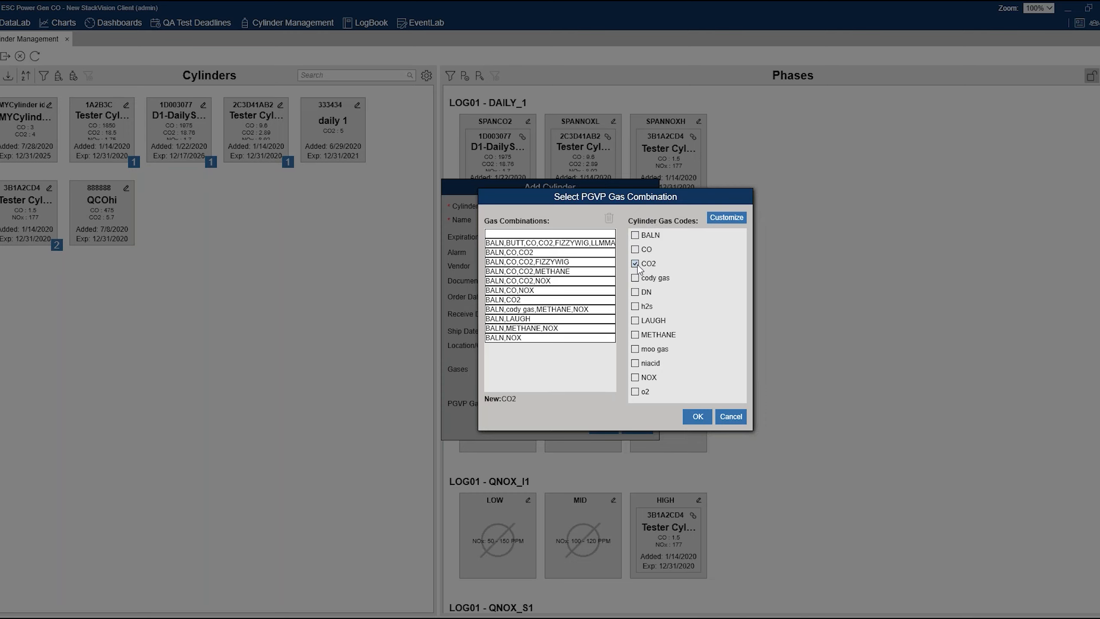
left_click(636, 236)
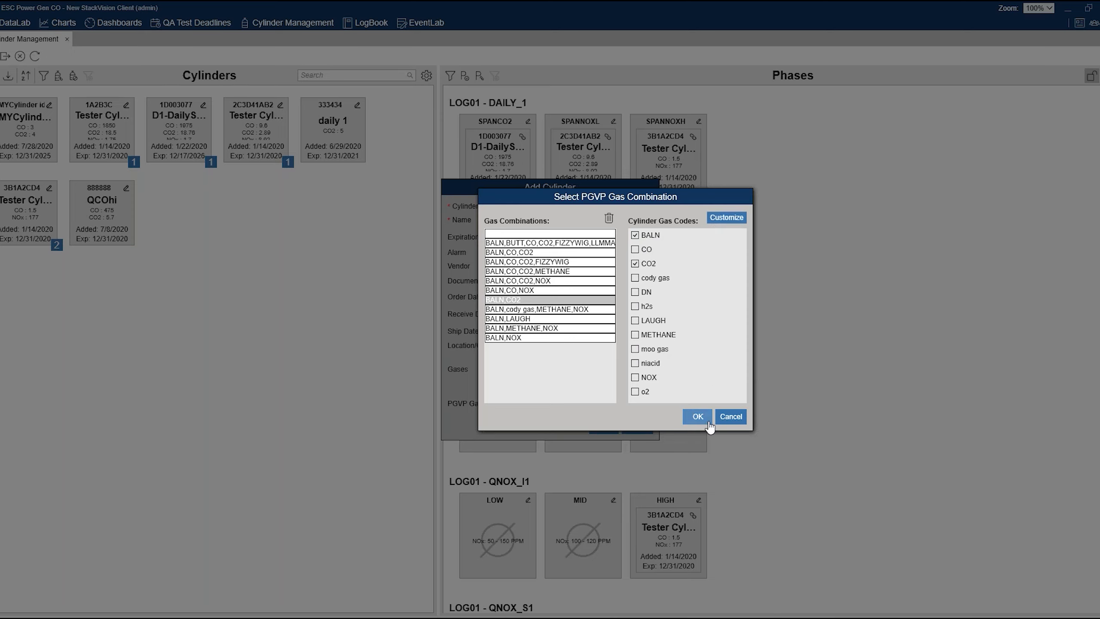
left_click(698, 416)
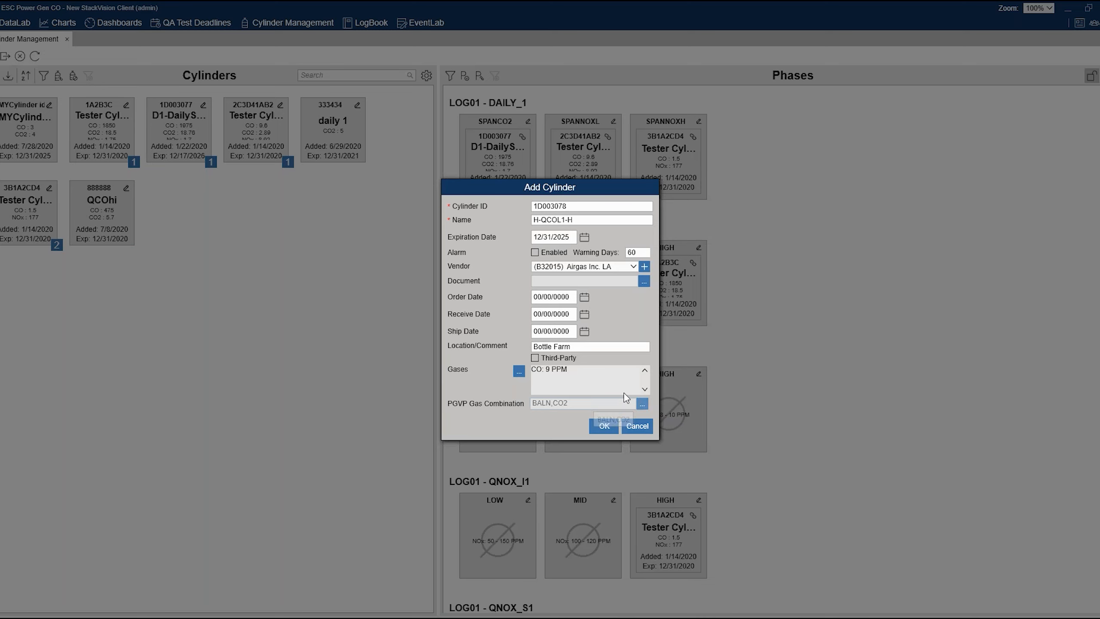
left_click(642, 404)
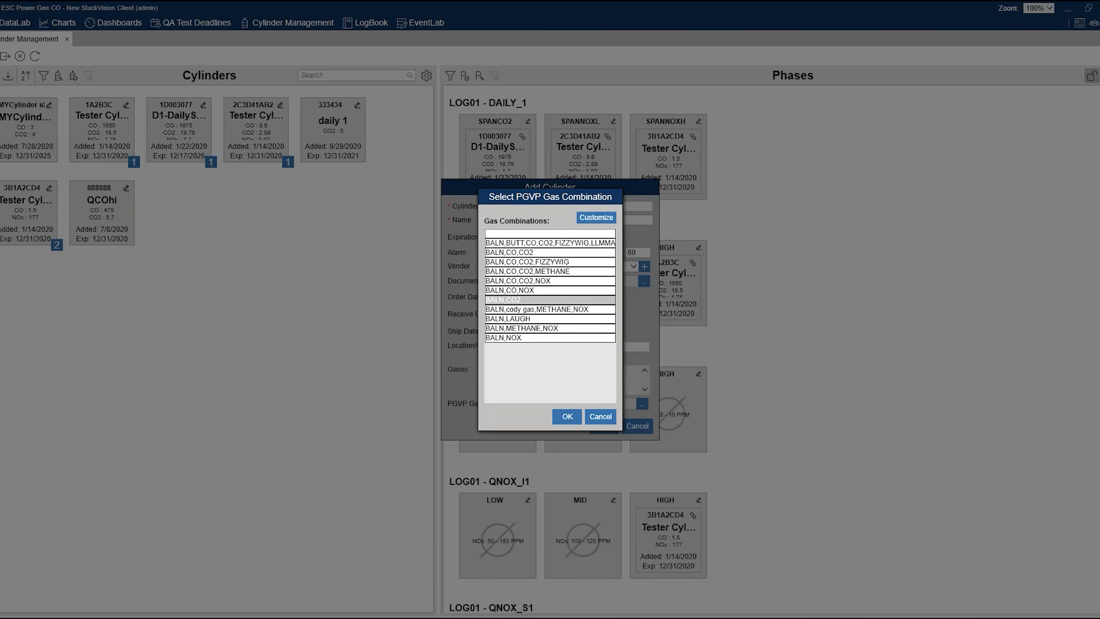
left_click(567, 416)
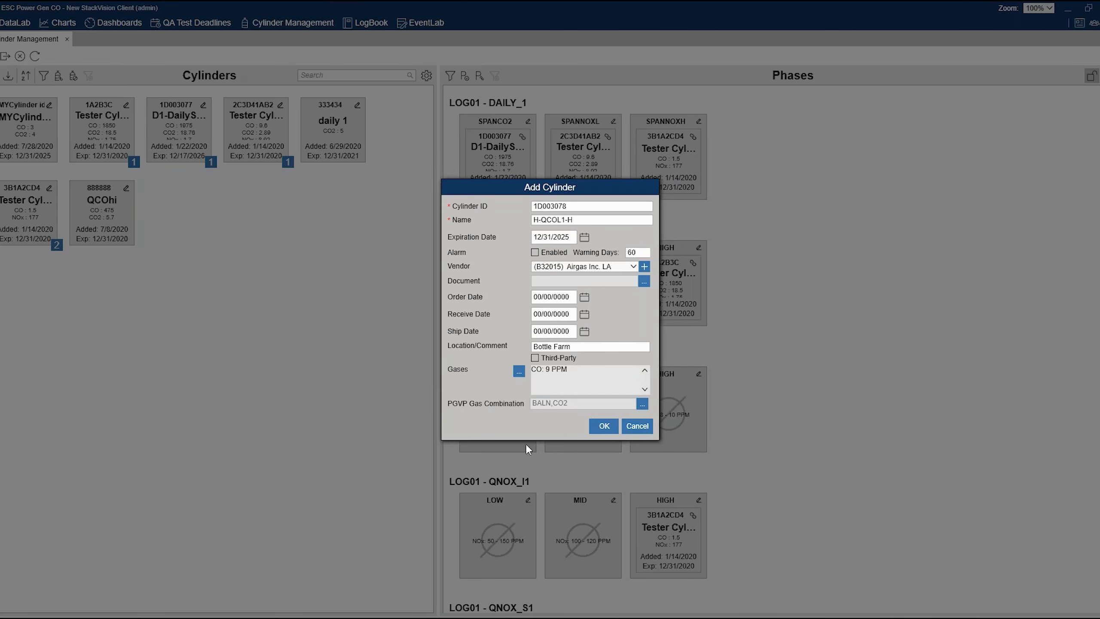
left_click(606, 427)
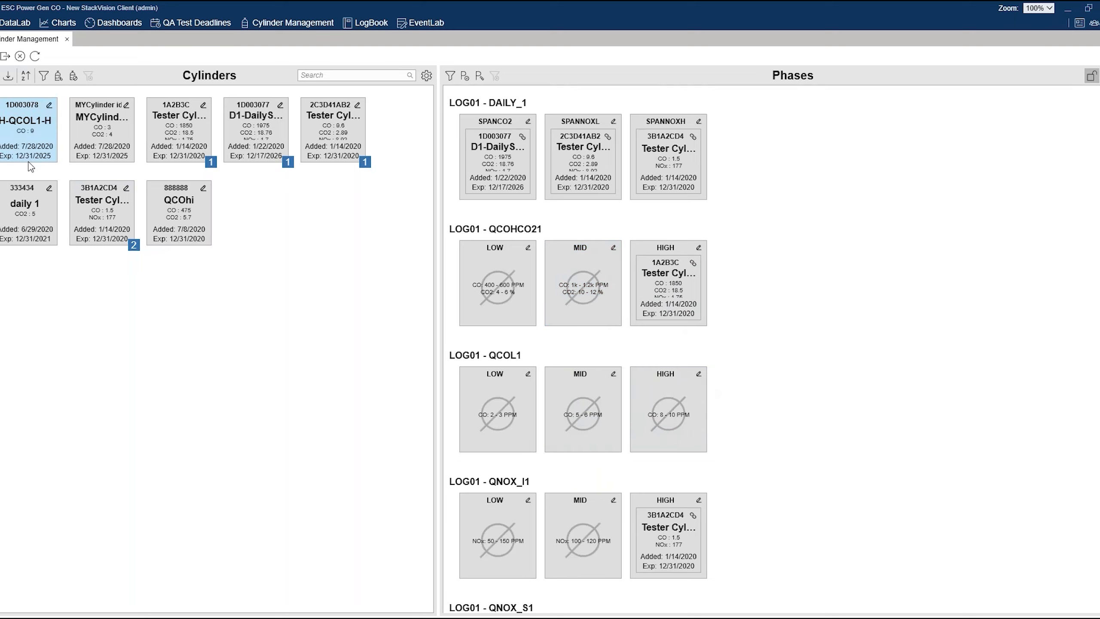
- Link the new cylinder H-QCOL1-H to the HIGH phase of LOG01 - QCOL1
left_click(23, 123)
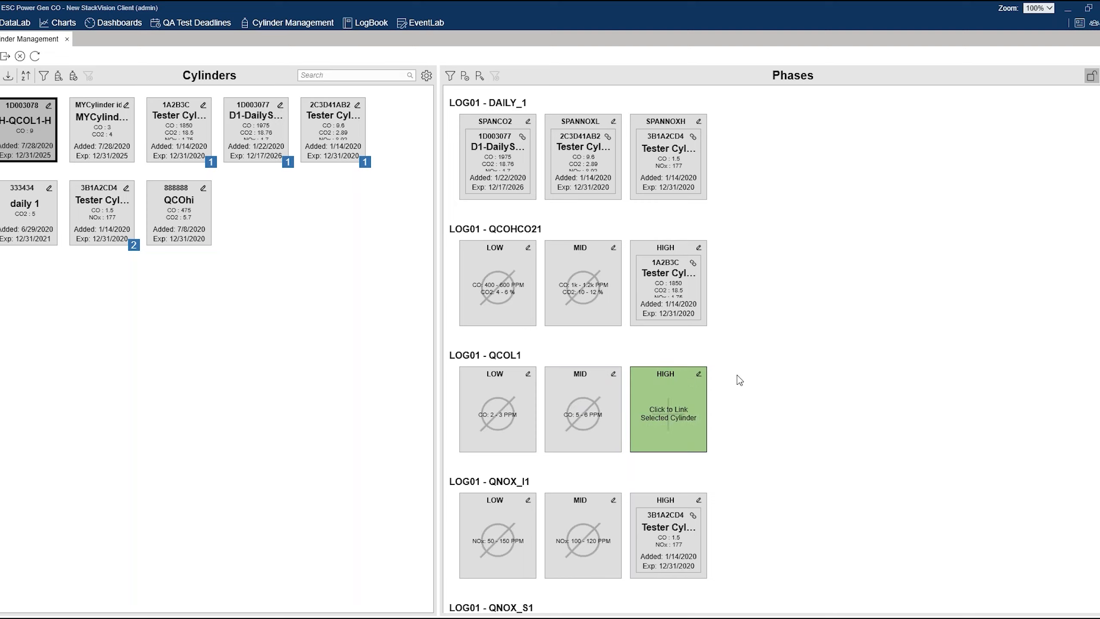
left_click(692, 393)
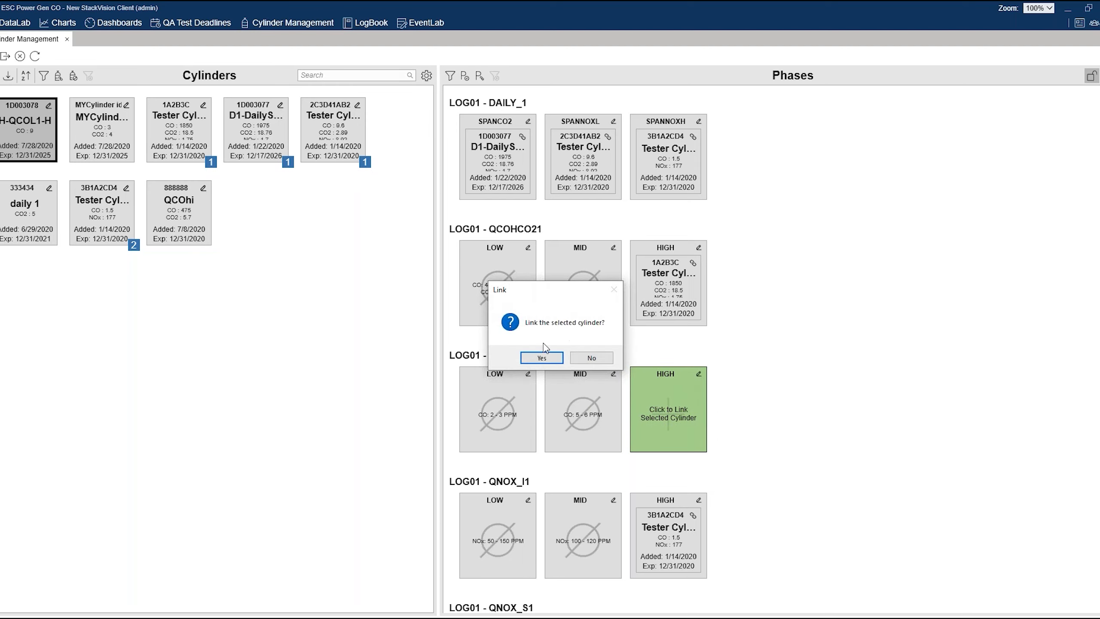
left_click(557, 358)
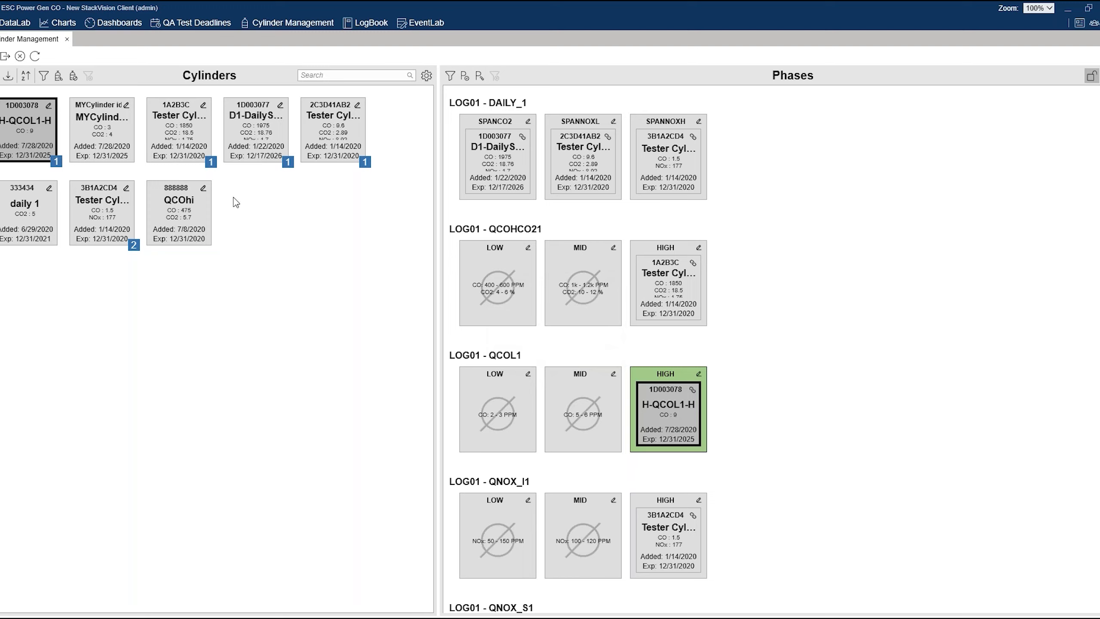
- Start the controller update, save the pending changes, compare the modified phases with all phases available for download, and close without downloading
mouse_move(56, 164)
left_click(5, 58)
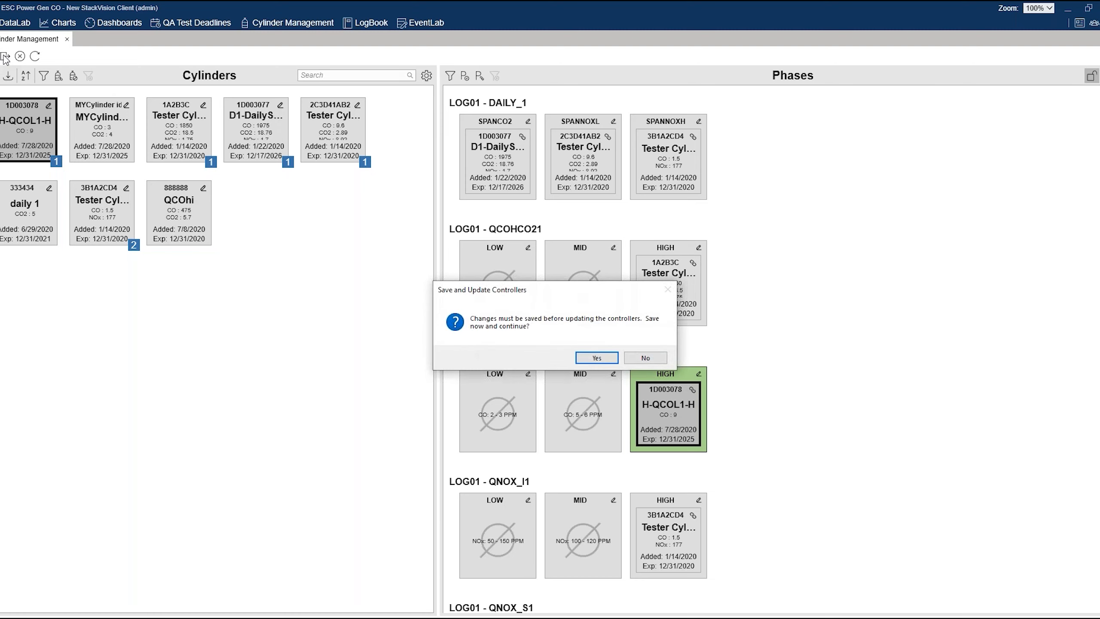
left_click(608, 358)
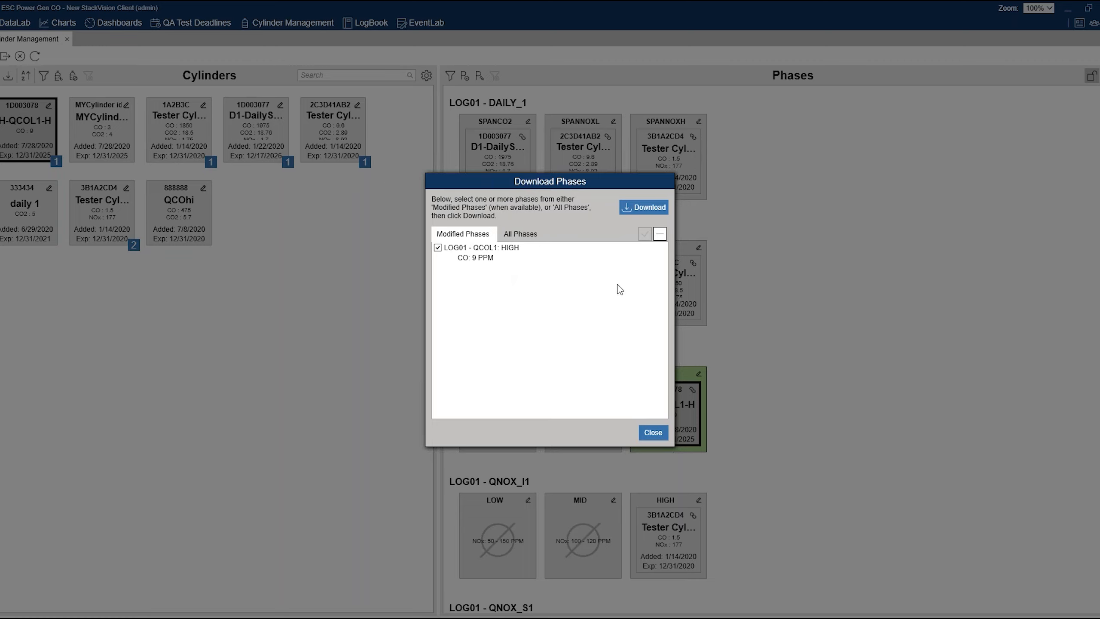
left_click(525, 236)
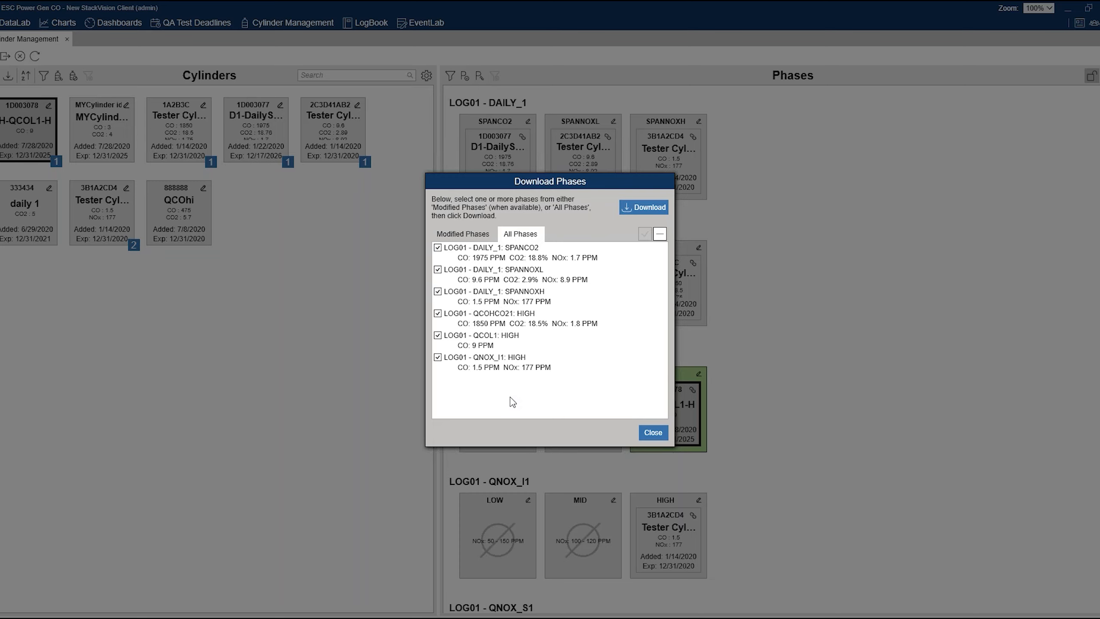
left_click(476, 239)
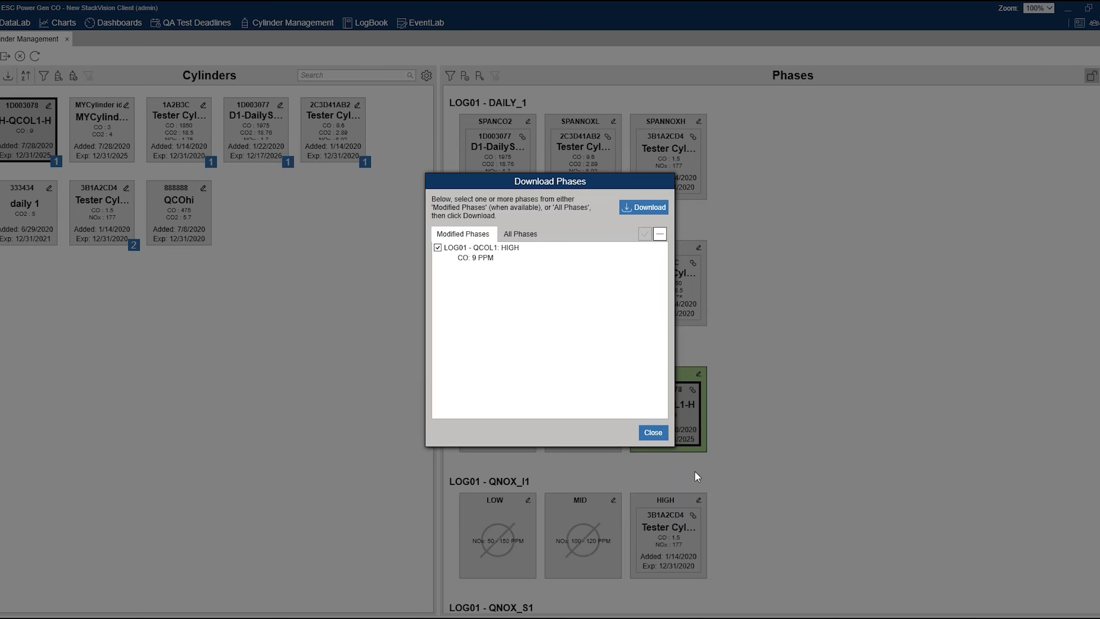
left_click(654, 432)
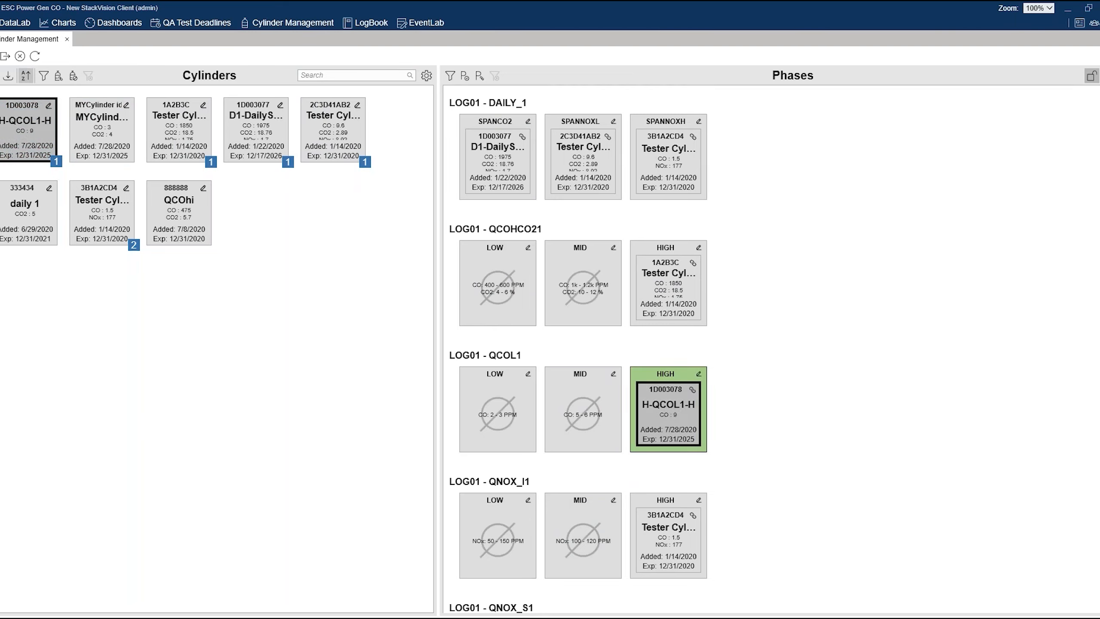
- Check which details the cylinder cards are set to show in the Cylinder Detail Level options, and accept the existing selection
left_click(26, 77)
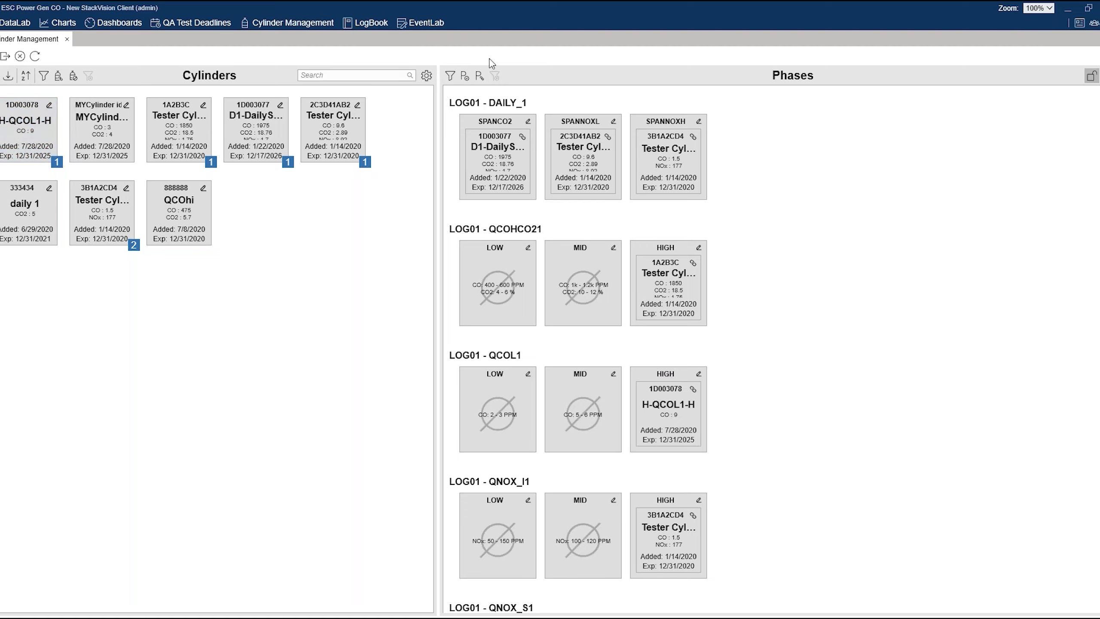
left_click(427, 75)
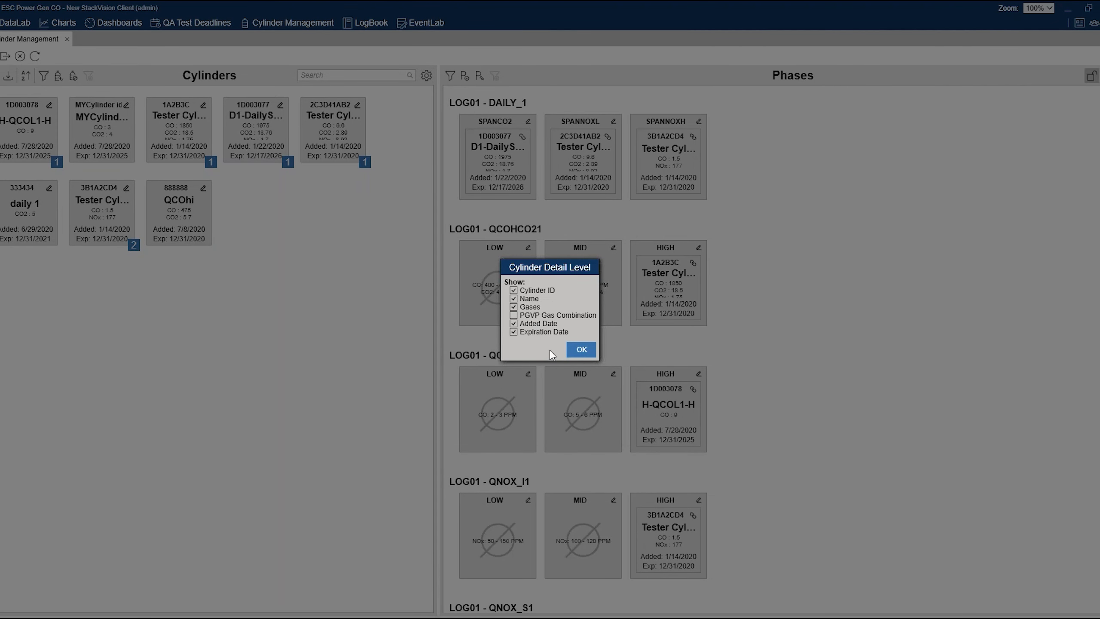
left_click(583, 350)
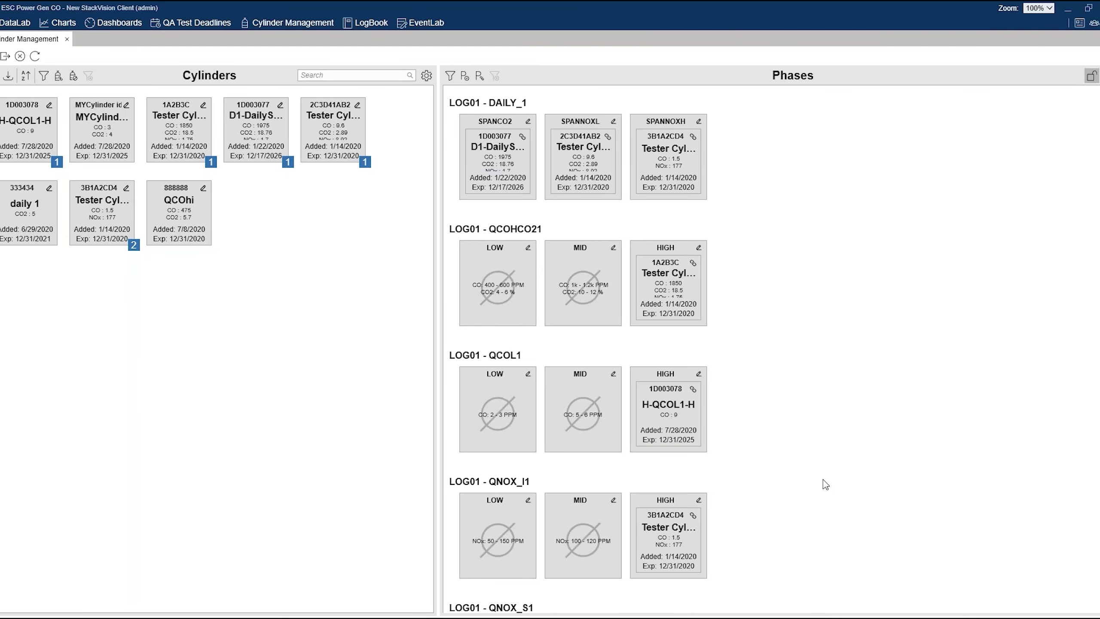
key("alt+Tab")
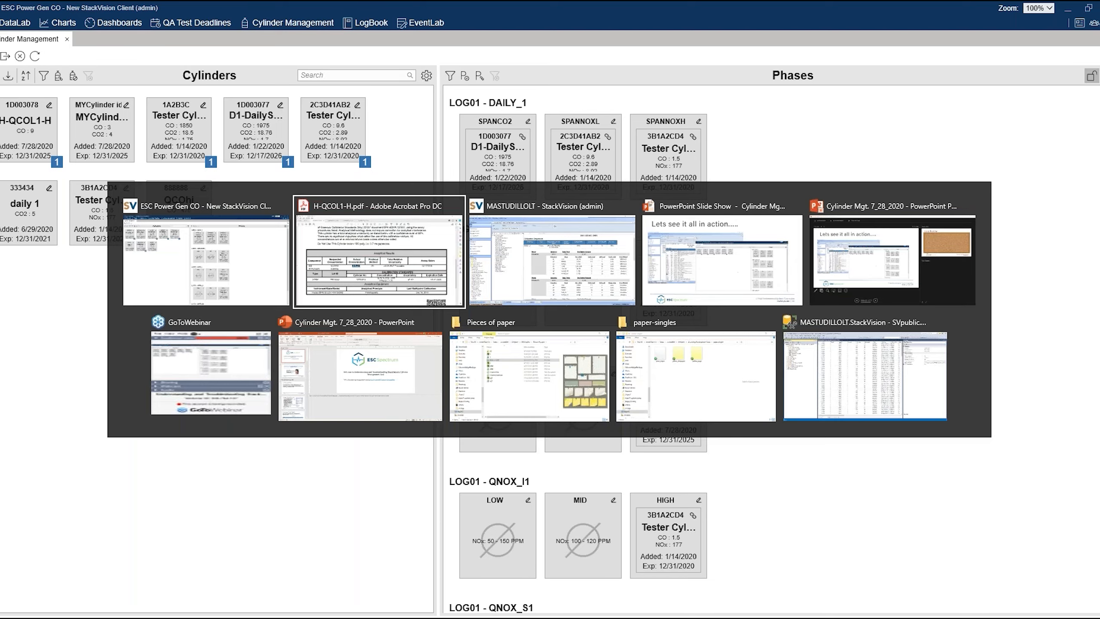
key("alt+Tab")
key("alt+Tab")
key("alt+Tab")
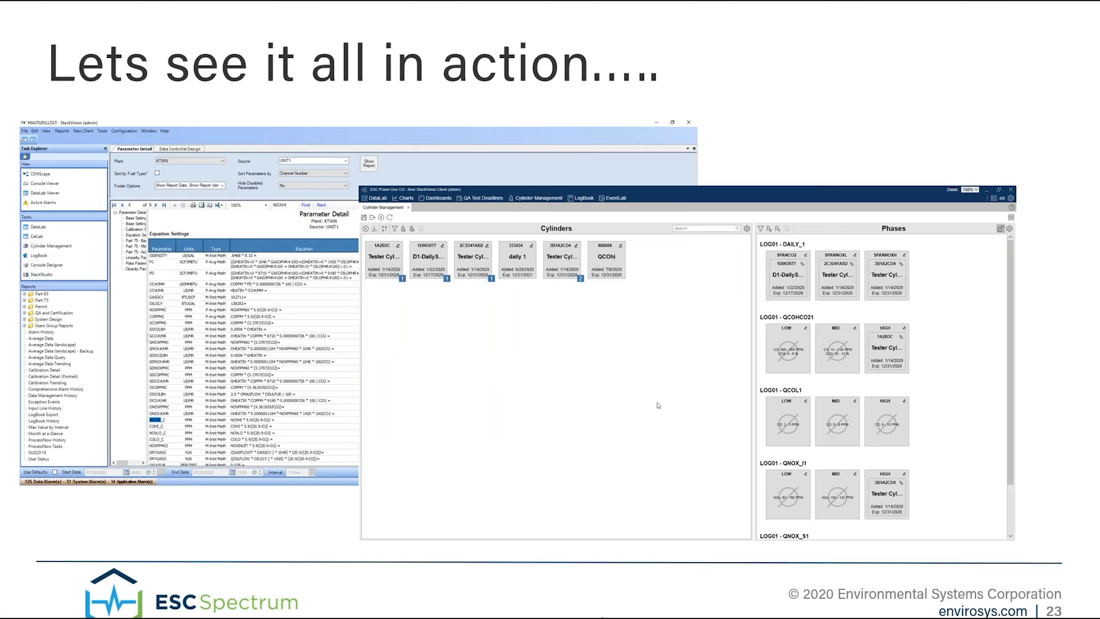
left_click(708, 313)
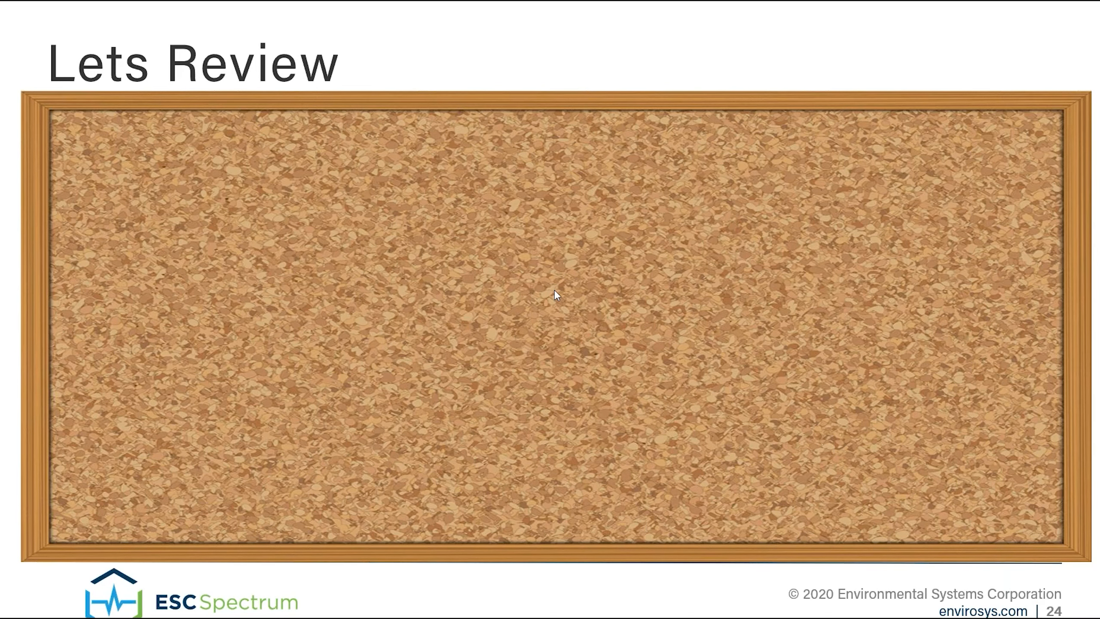
left_click(513, 93)
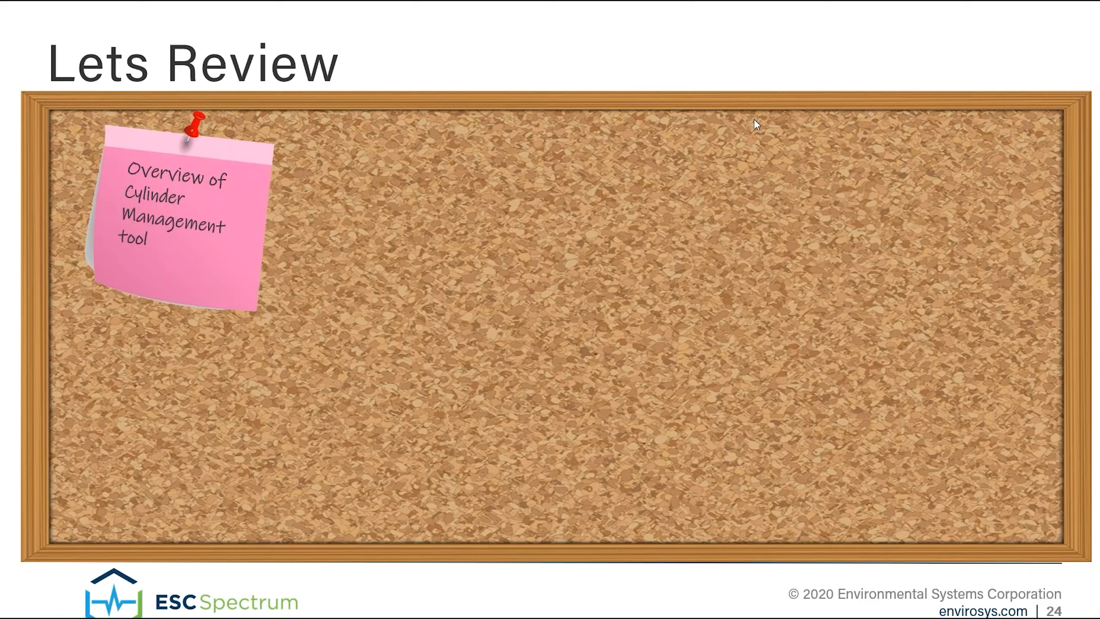